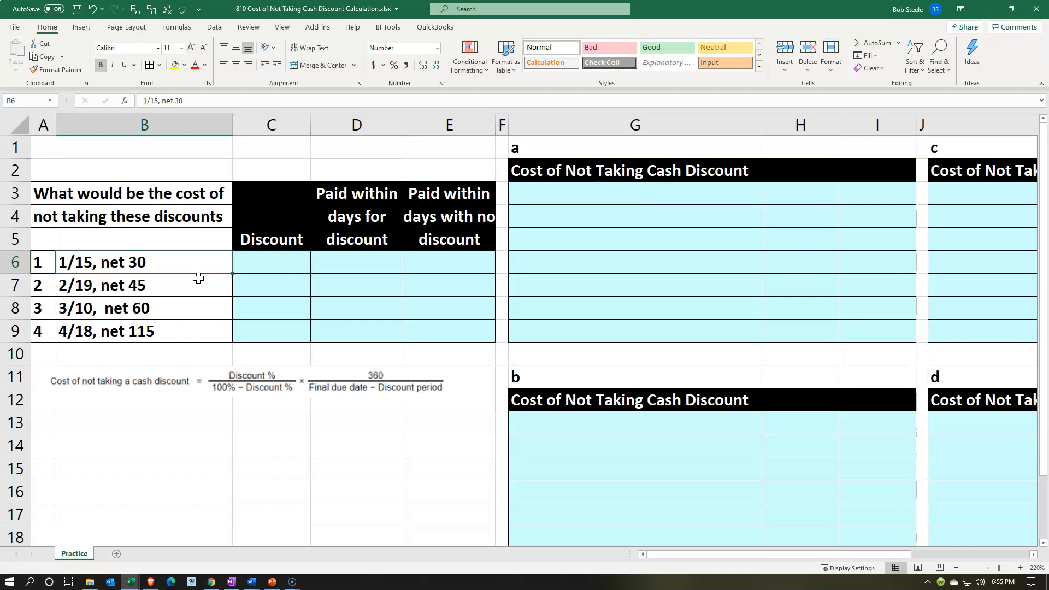
click(158, 237)
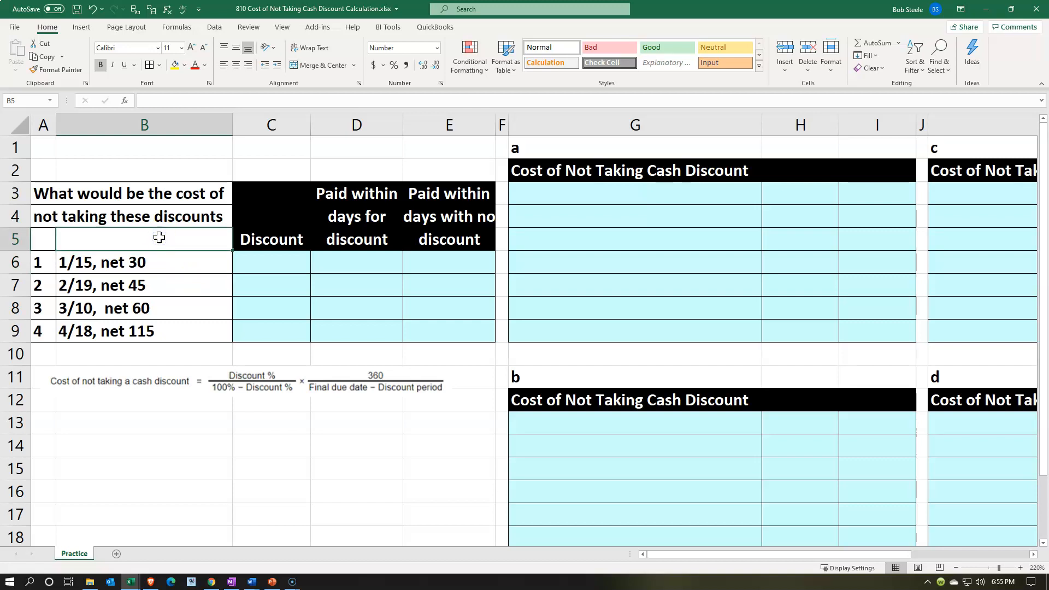
click(154, 259)
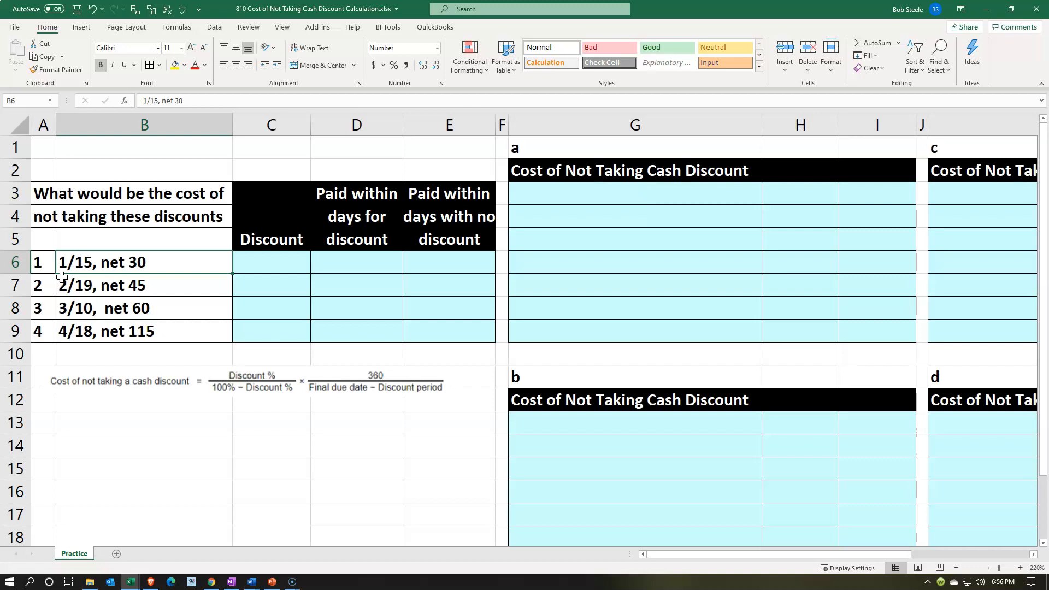
click(86, 270)
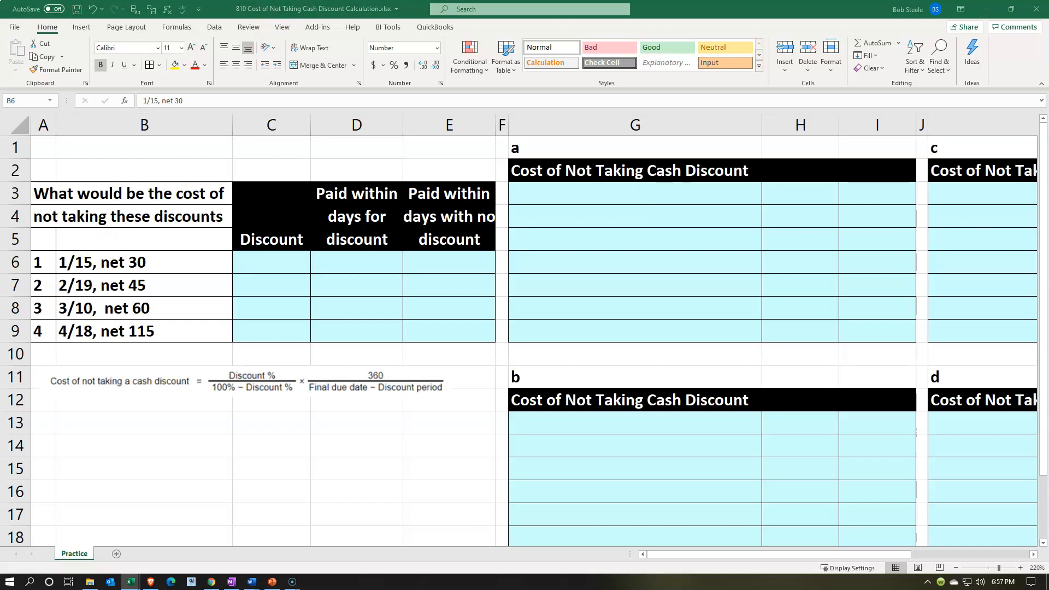
click(228, 308)
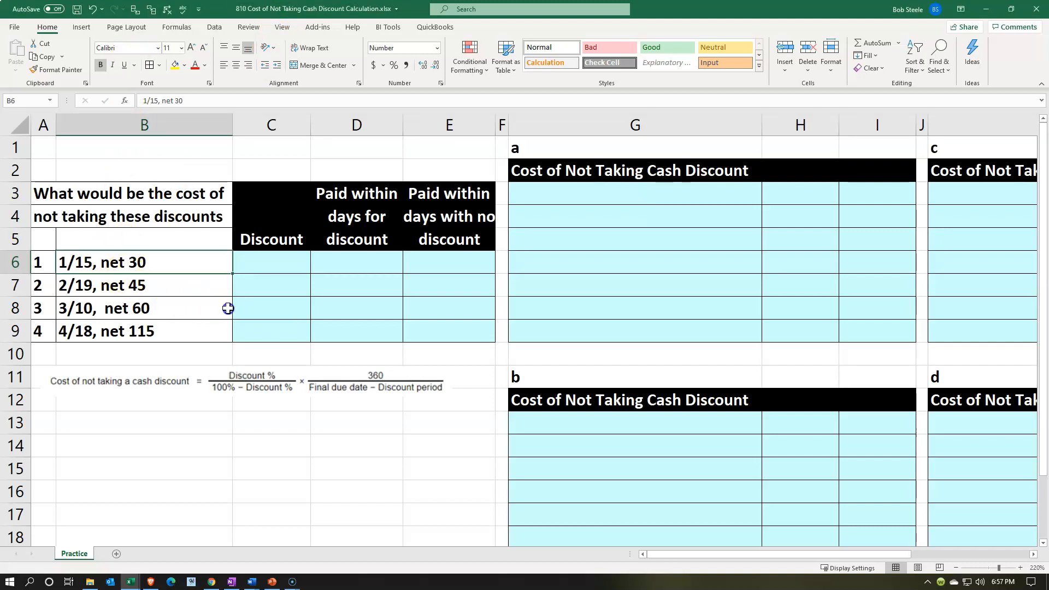
click(245, 263)
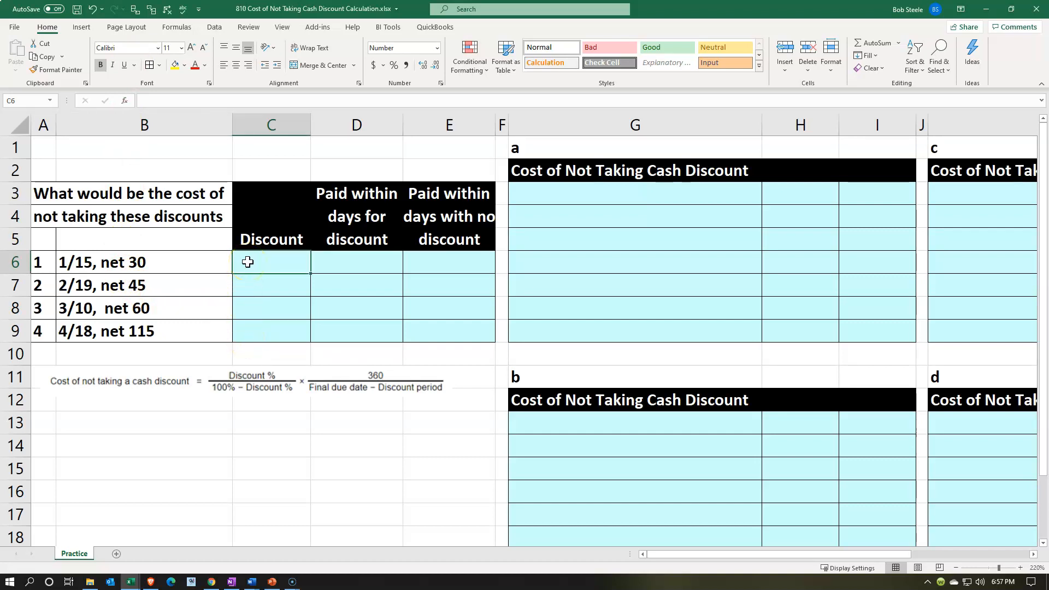
click(343, 259)
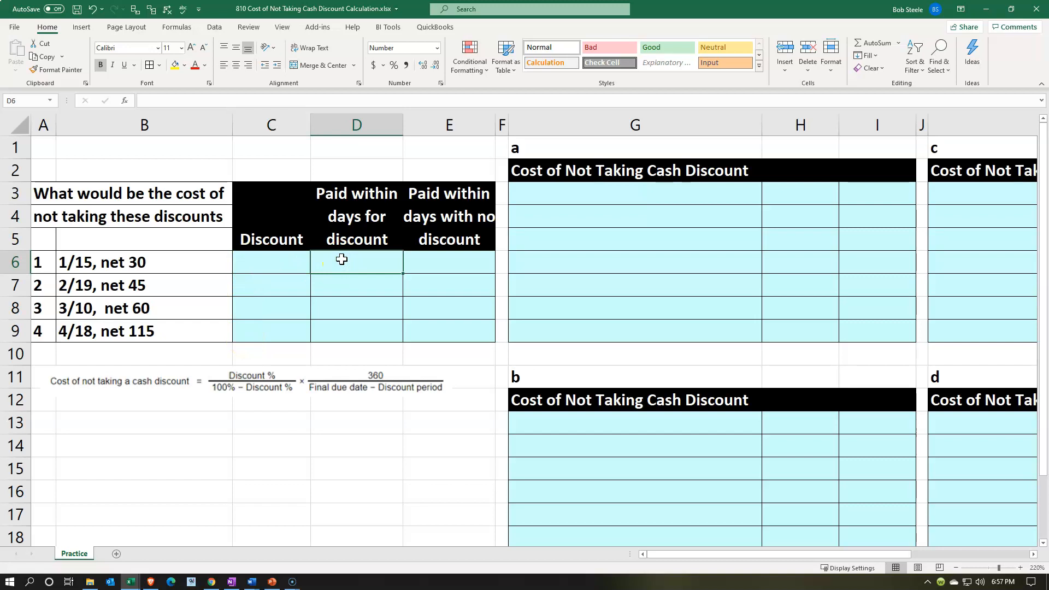
click(431, 256)
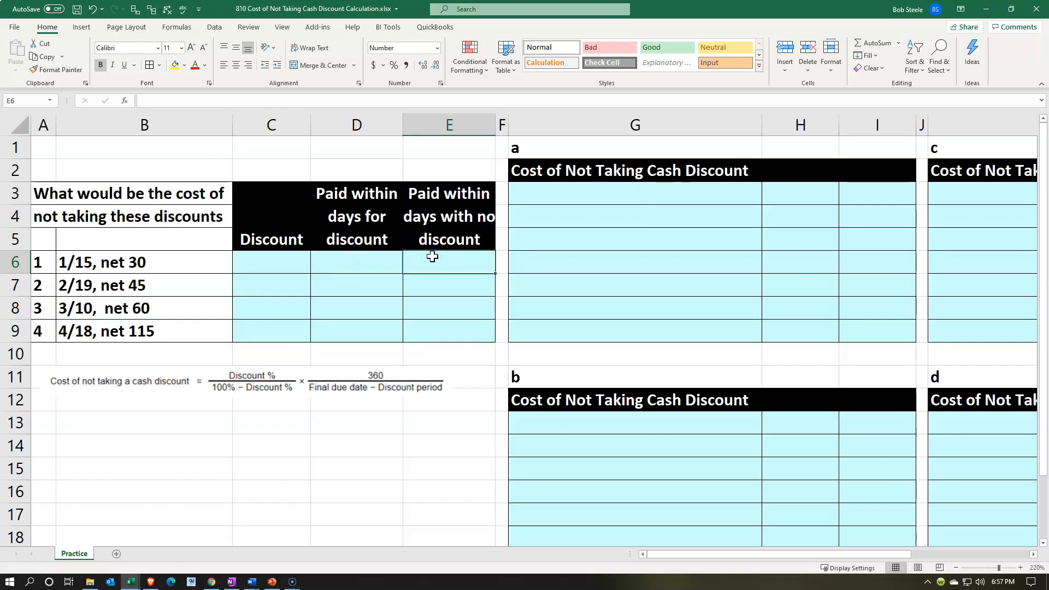
- Fill in row 6 for the 1/15, net 30 terms: discount 0.01 formatted as a percentage, 15 discount days and 30 no-discount days
click(296, 264)
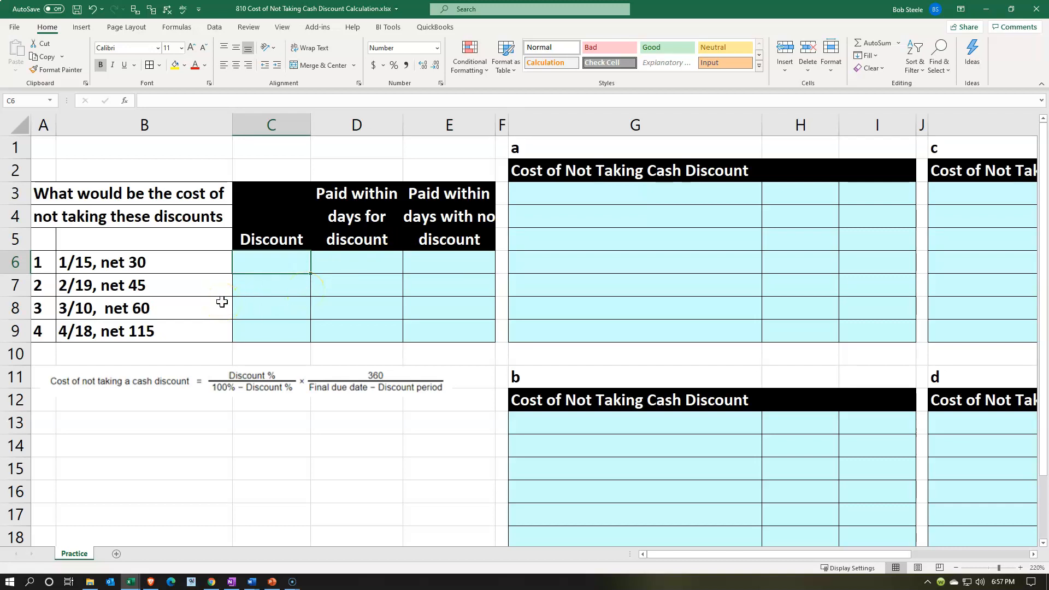
text(.01)
key(Return)
key(Up)
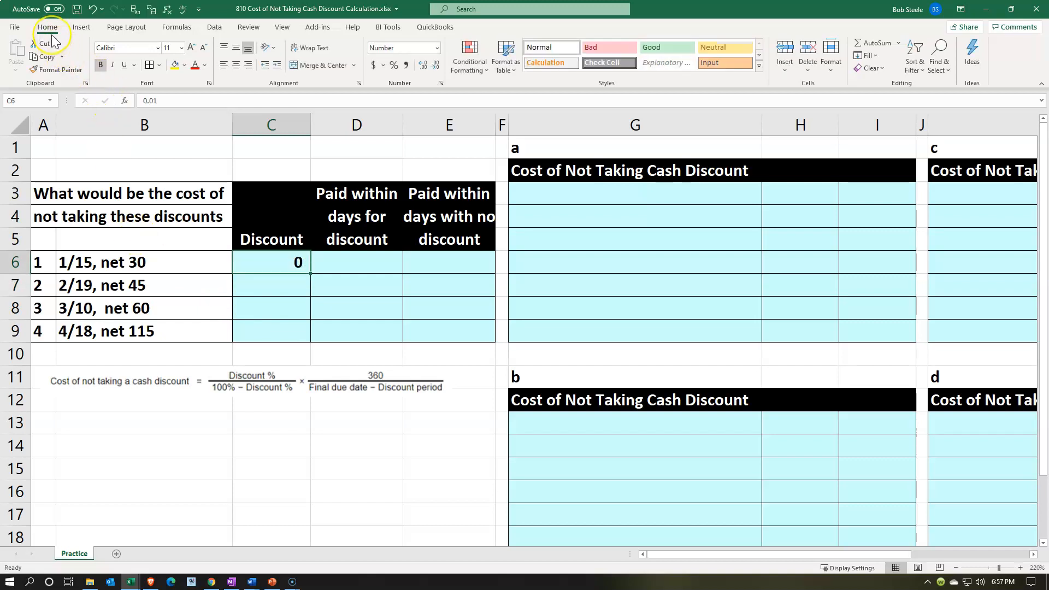
click(394, 65)
key(Right)
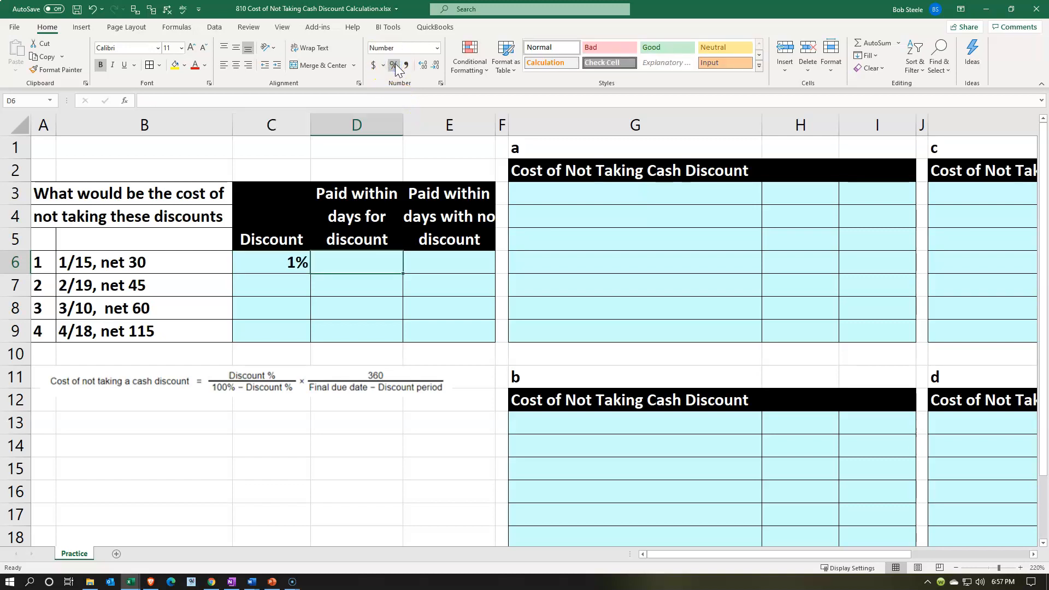
text(15)
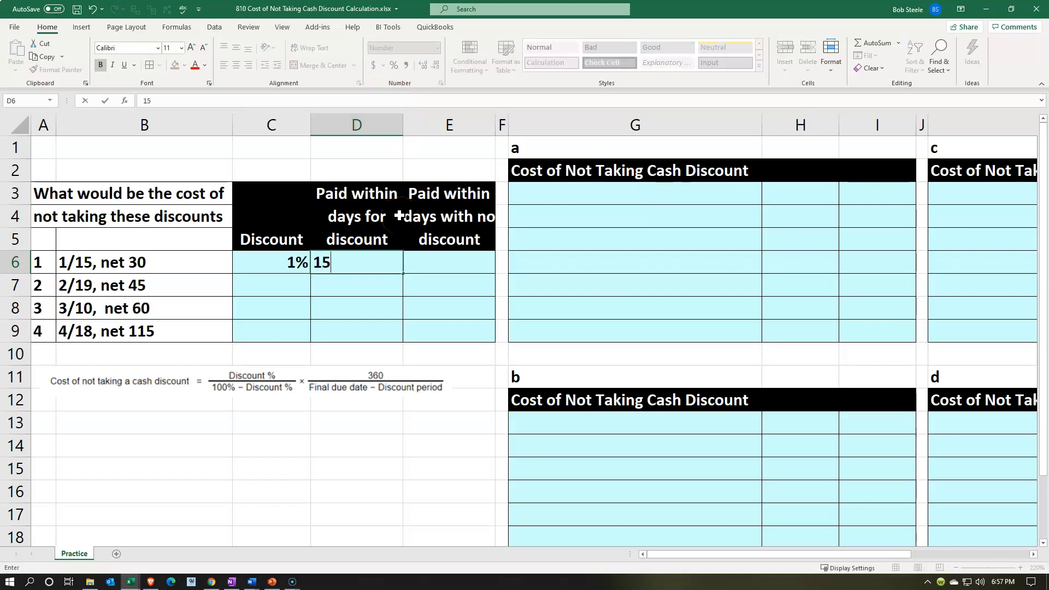
key(Right)
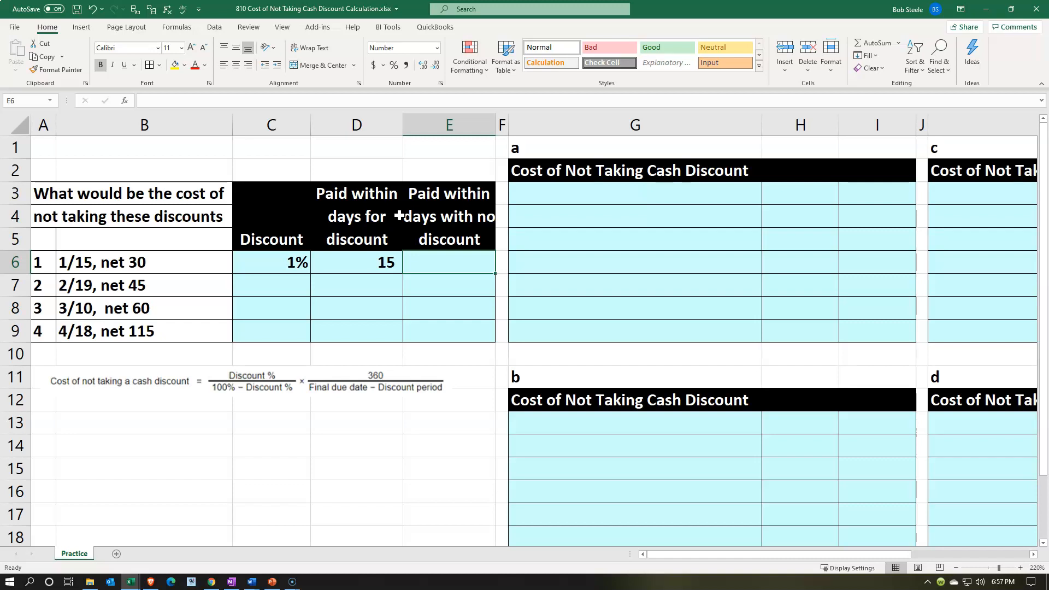
text(30)
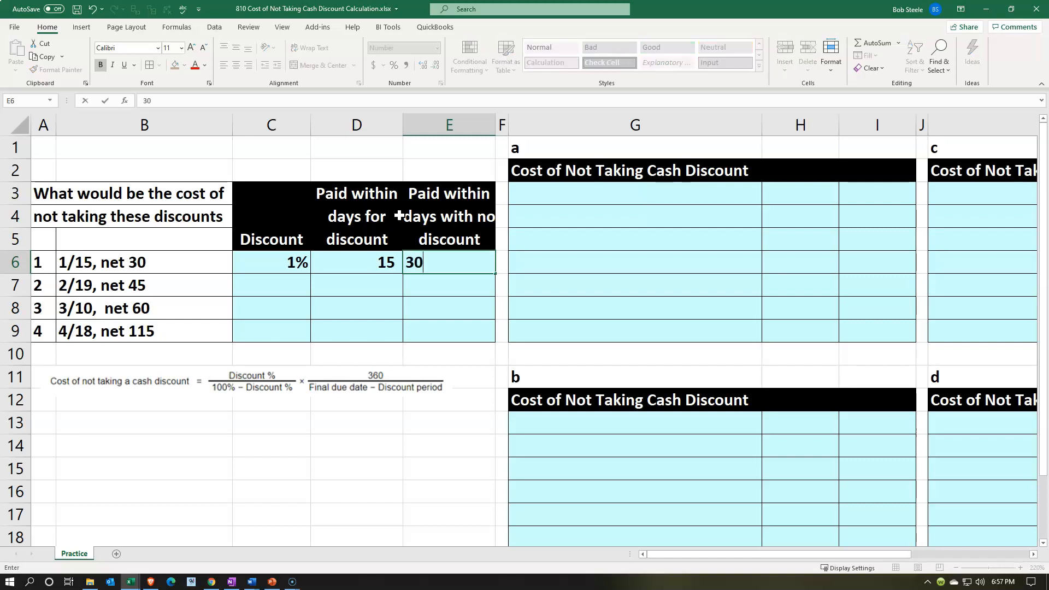
key(Return)
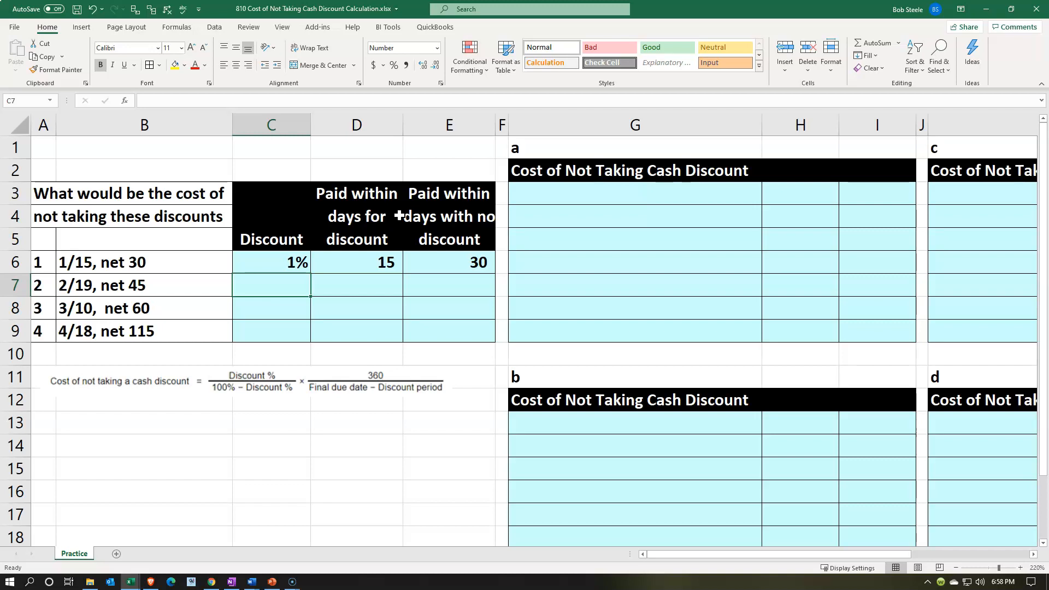
- Fill in row 7 for the 2/19, net 45 terms: discount 0.02 formatted as a percentage, 19 discount days and 45 no-discount days
text(.02)
key(Return)
key(Up)
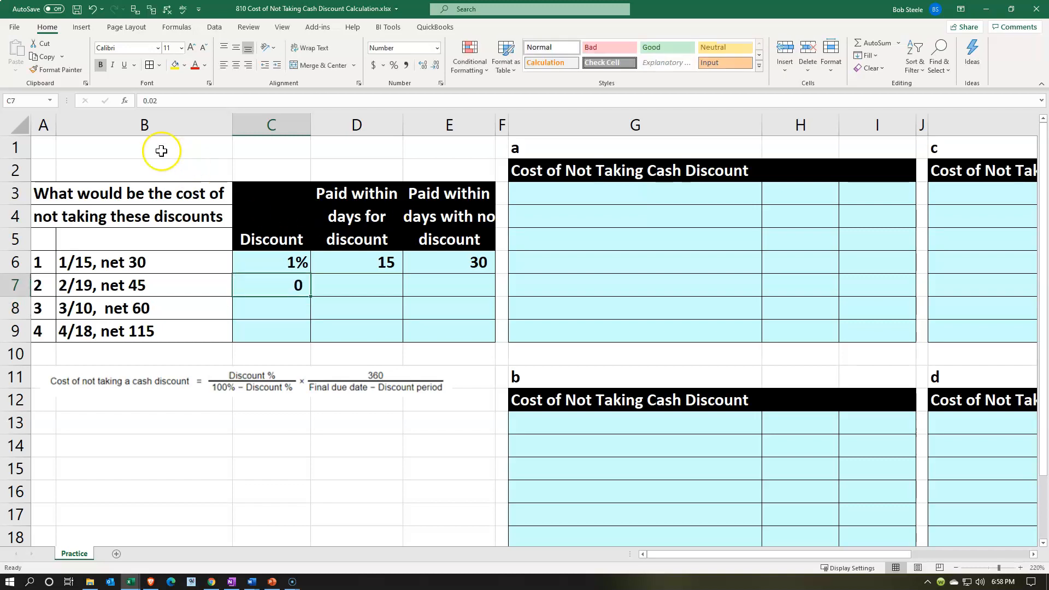
click(394, 66)
key(Right)
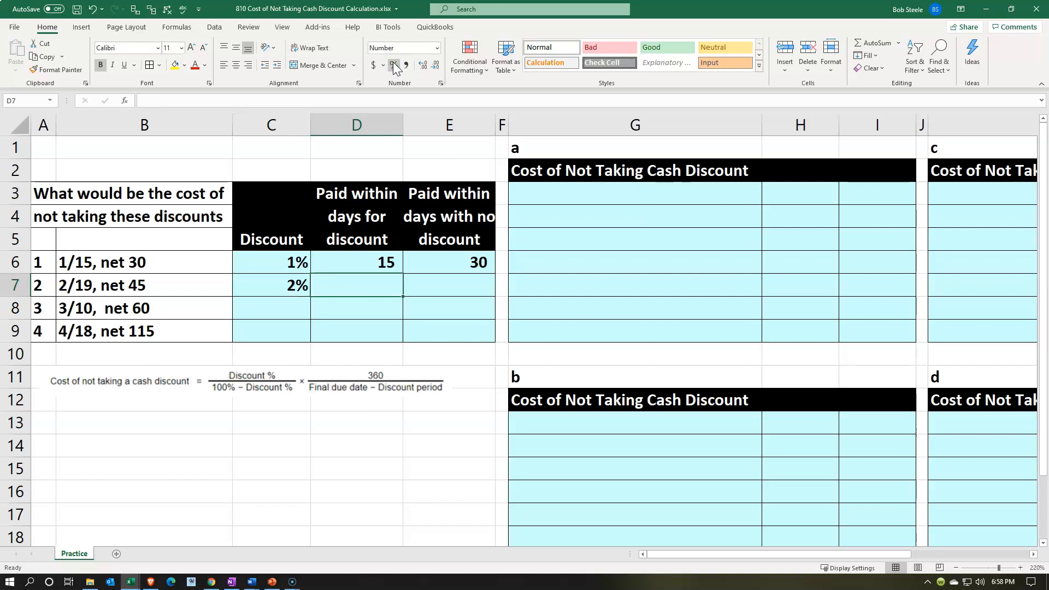
text(19)
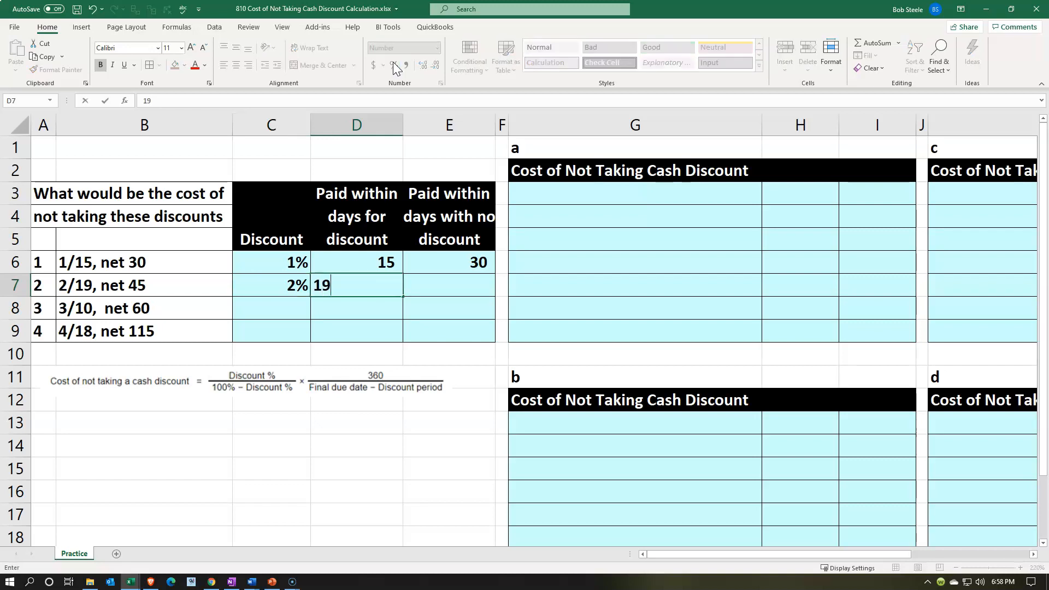
key(Right)
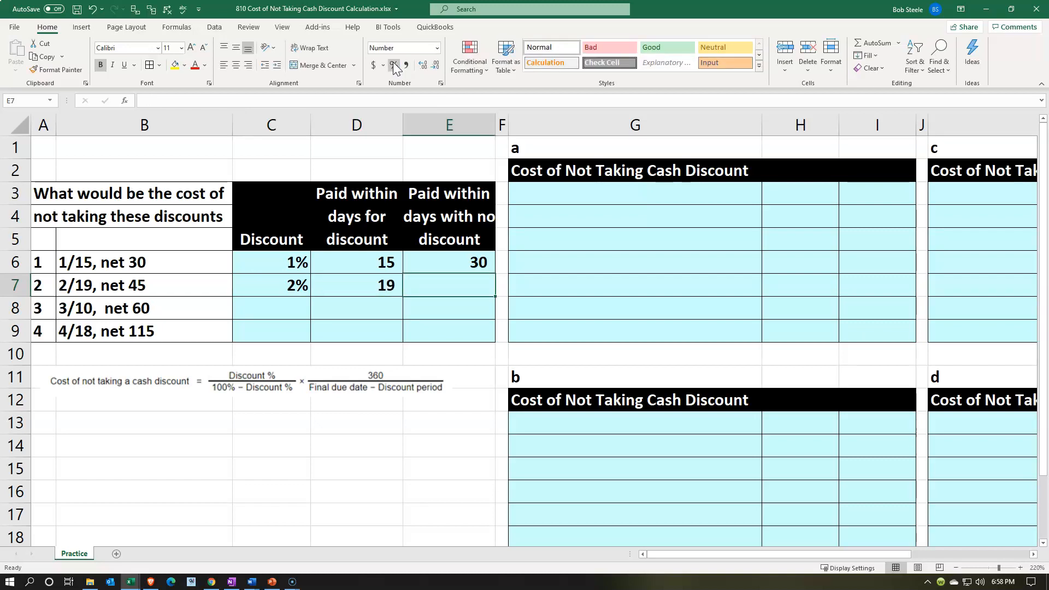
text(45)
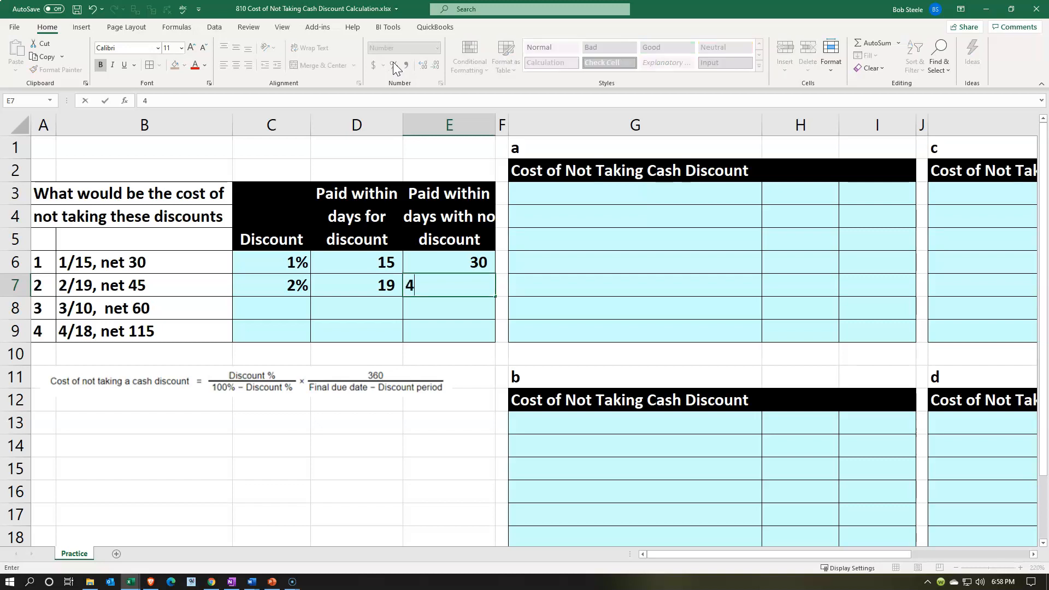
key(Return)
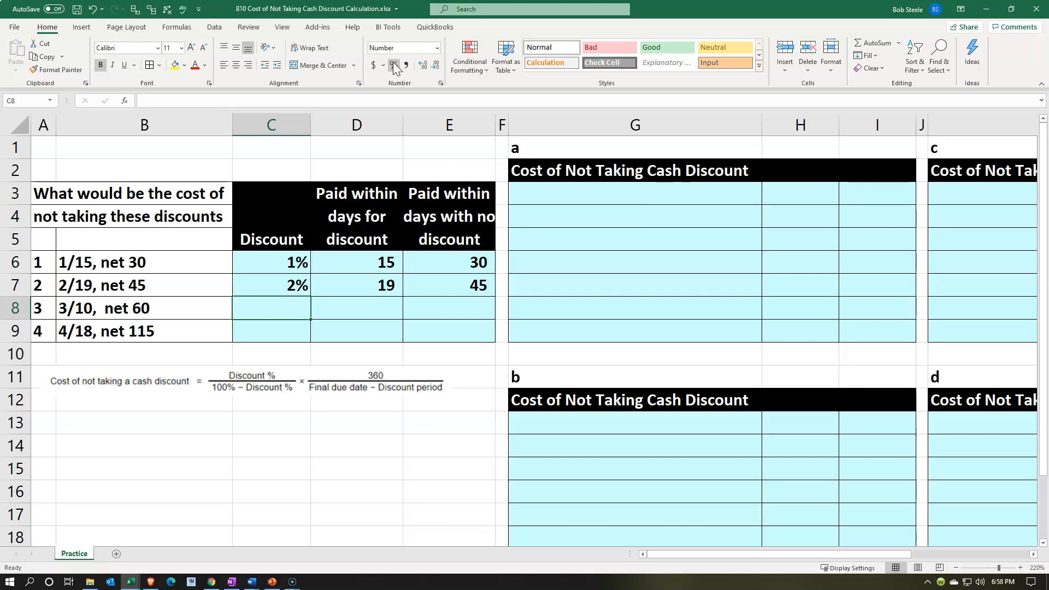
- Fill in row 8 for the 3/10, net 60 terms: discount 0.03 formatted as a percentage, 10 discount days and 60 no-discount days
text(.03)
key(Return)
key(Up)
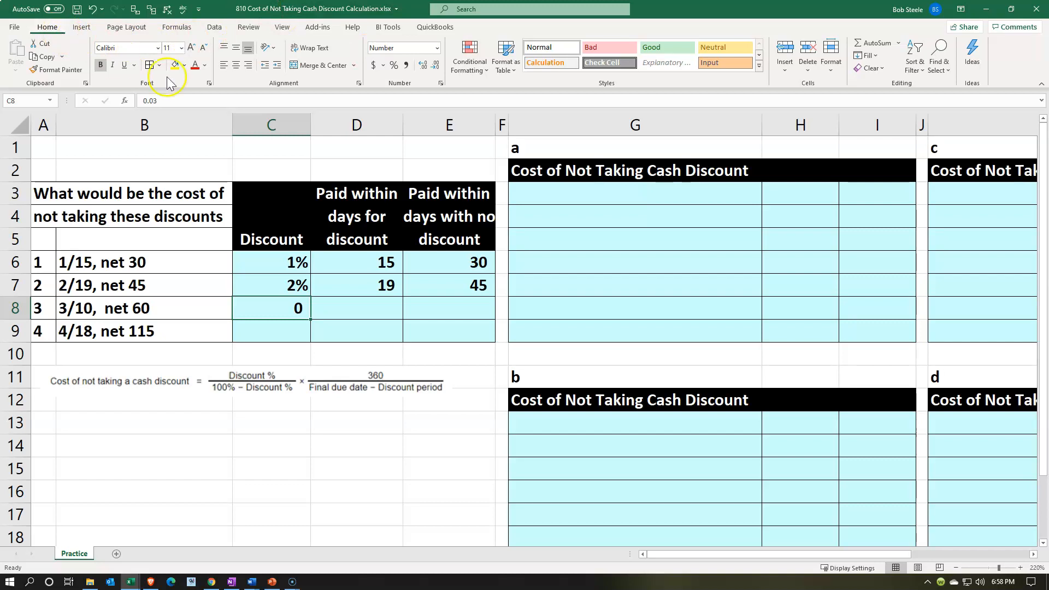
click(394, 65)
key(Right)
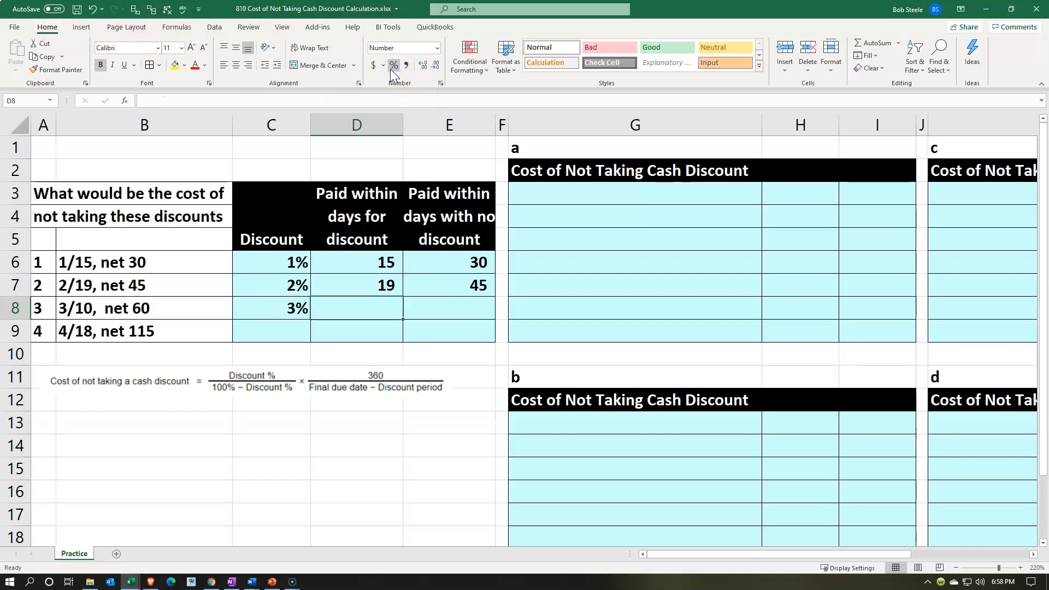
text(10)
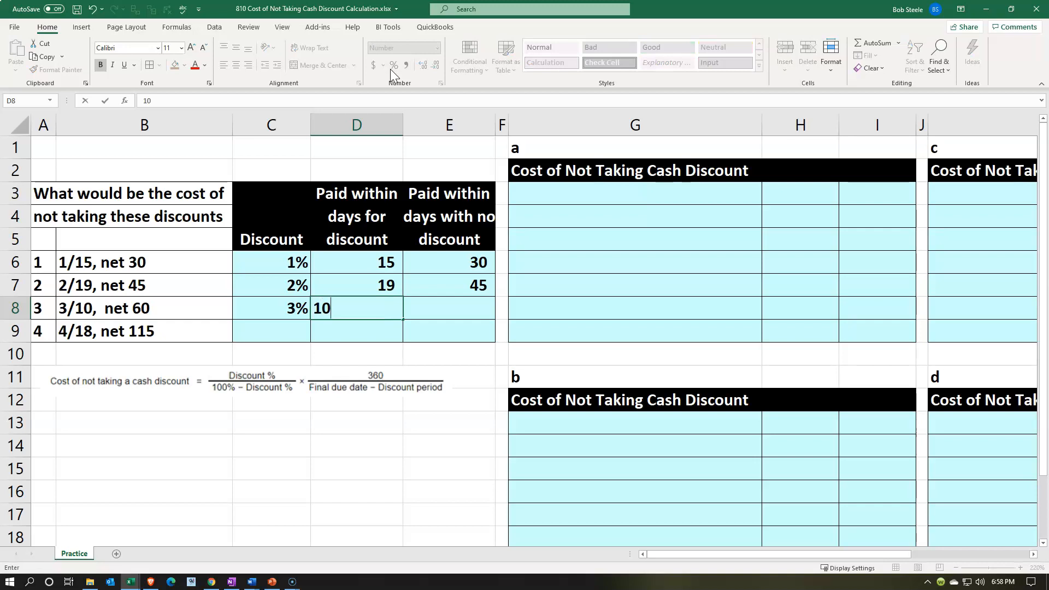
key(Right)
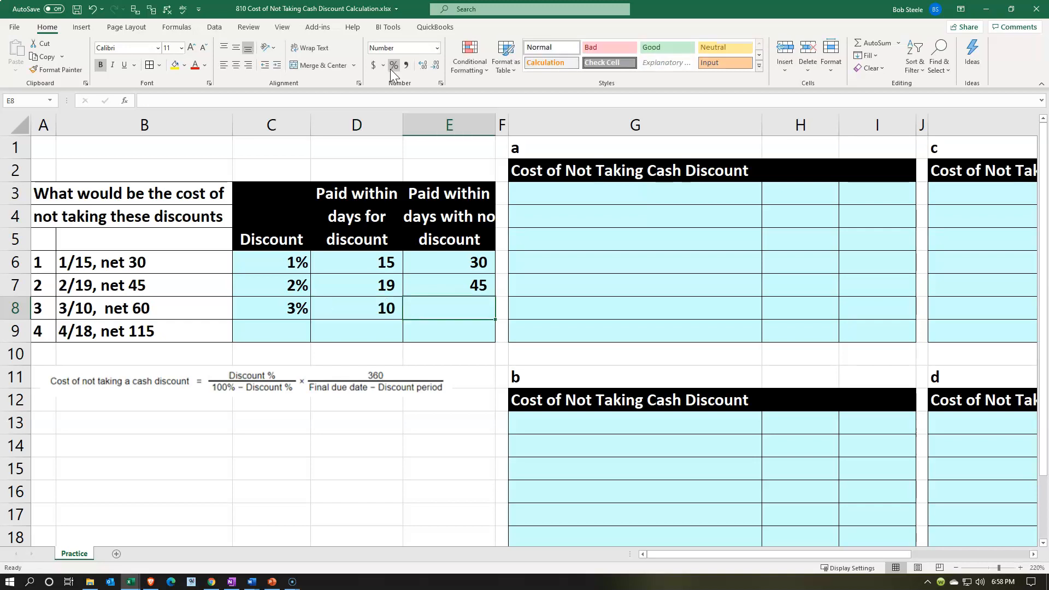
text(60)
key(Return)
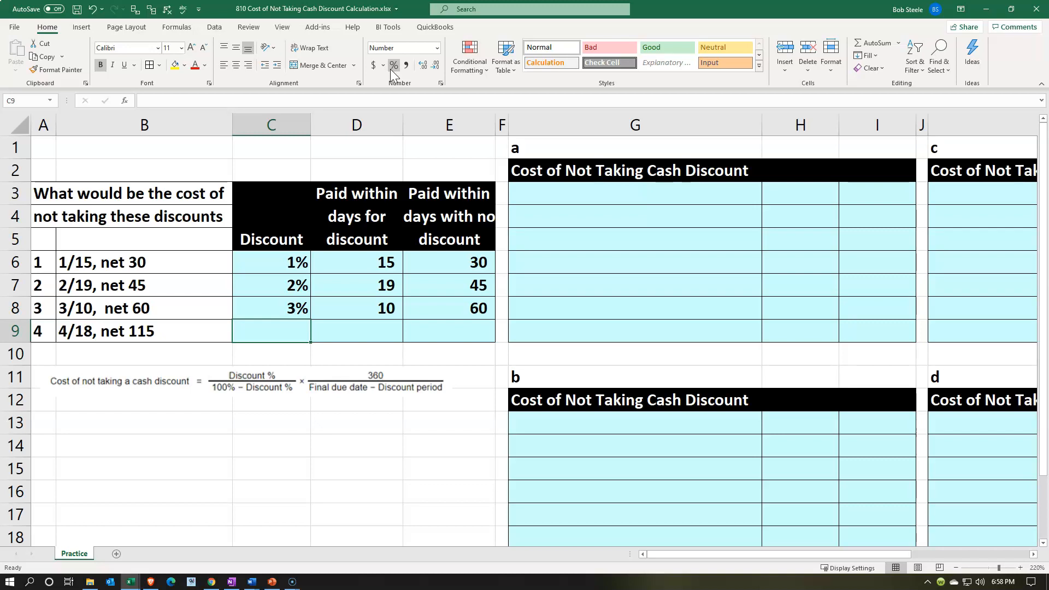
- Fill in row 9 for the 4/18, net 115 terms: discount 0.04 formatted as a percentage, 18 discount days and 115 no-discount days
text(.04)
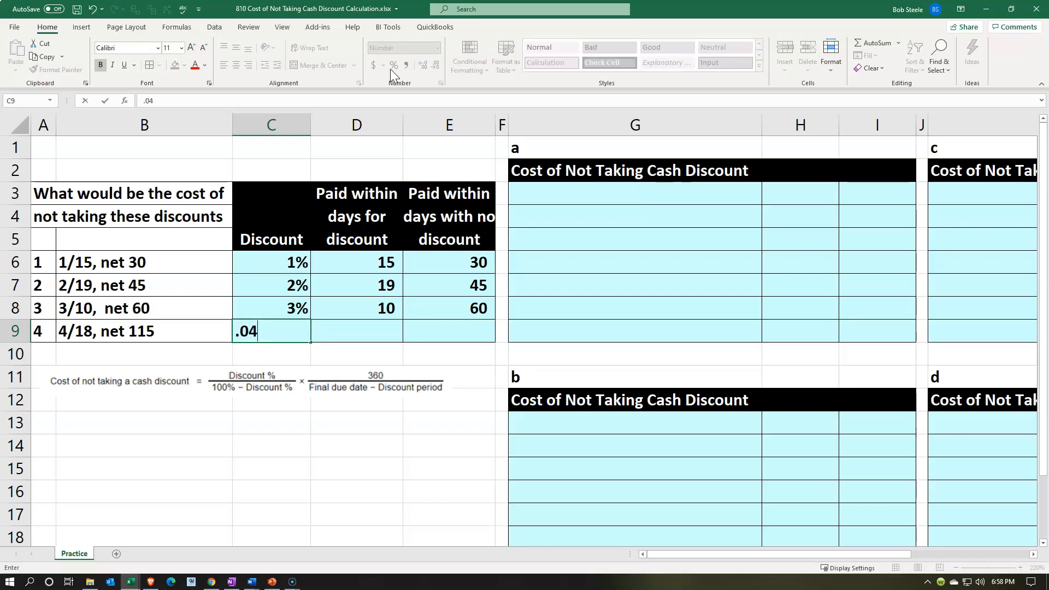
key(Return)
key(Up)
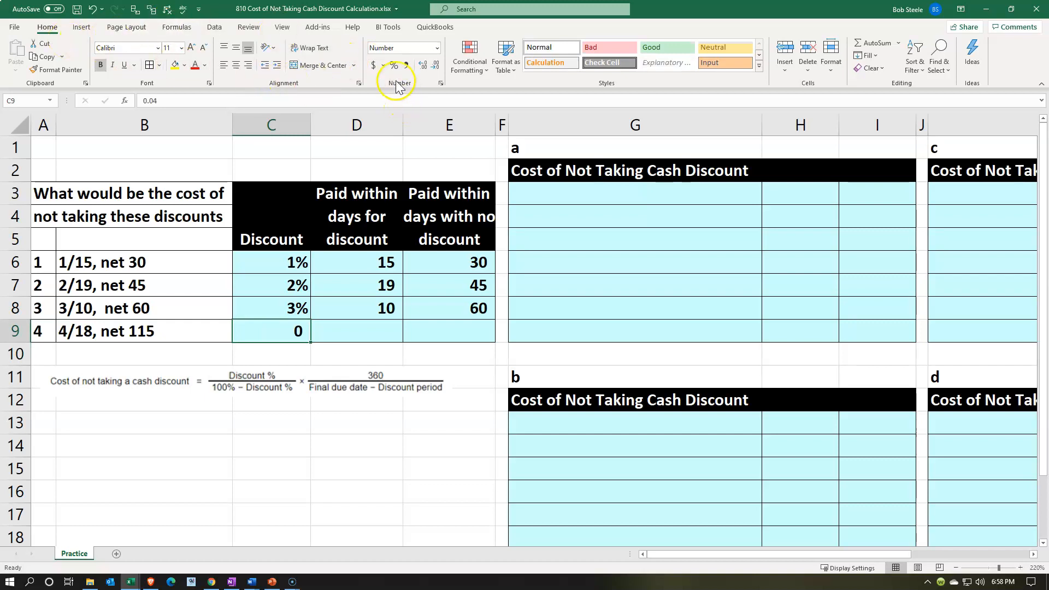
click(393, 65)
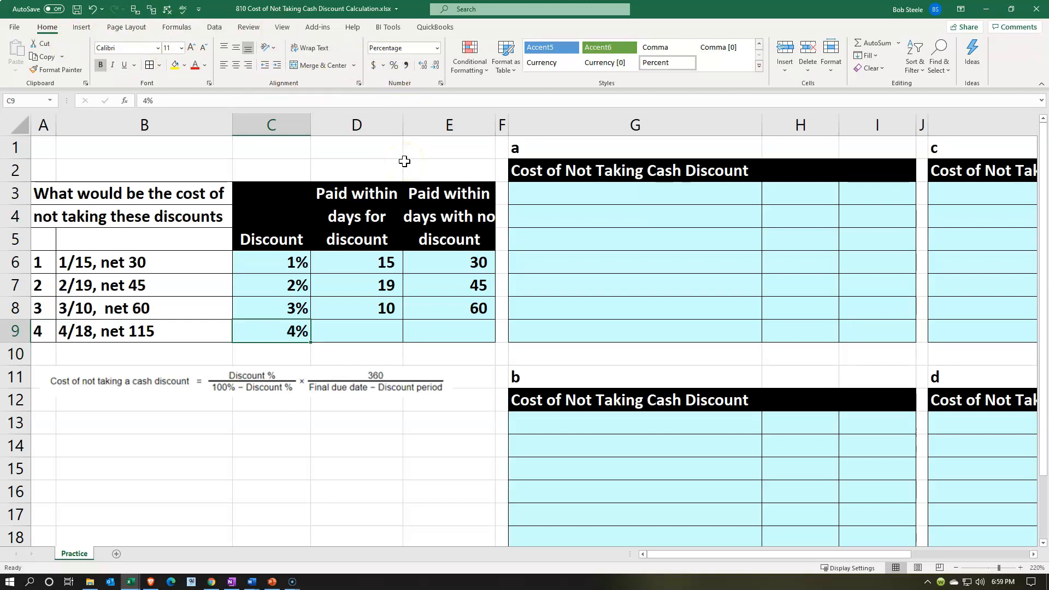
key(Right)
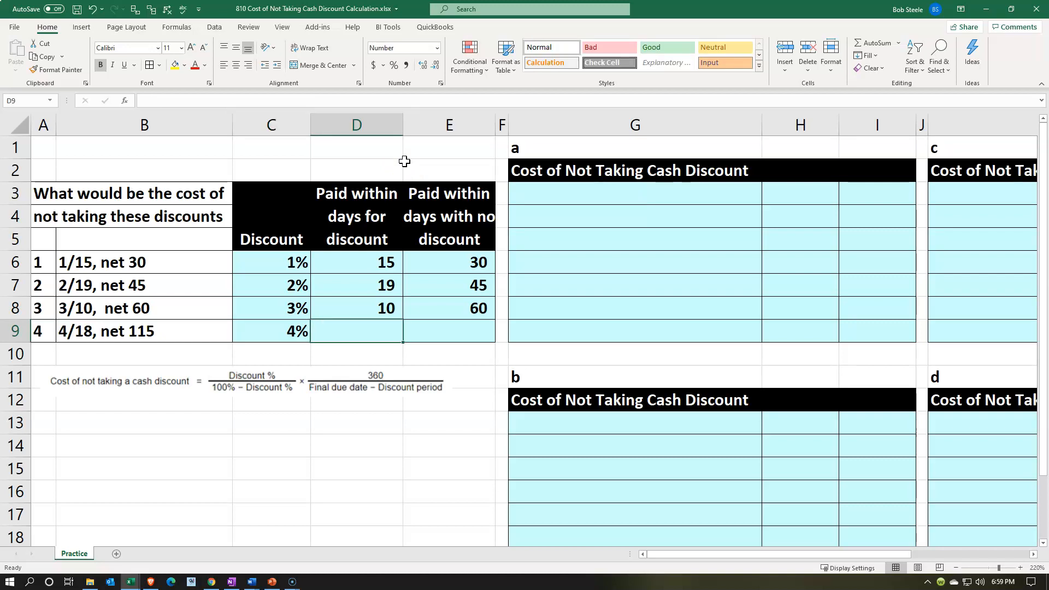
text(18)
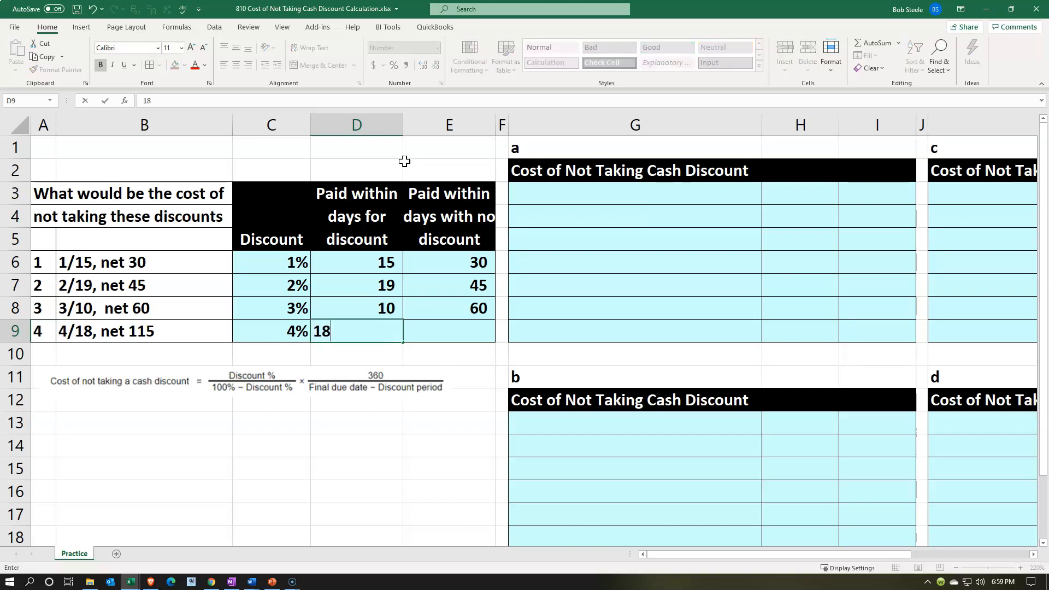
key(Right)
text(115)
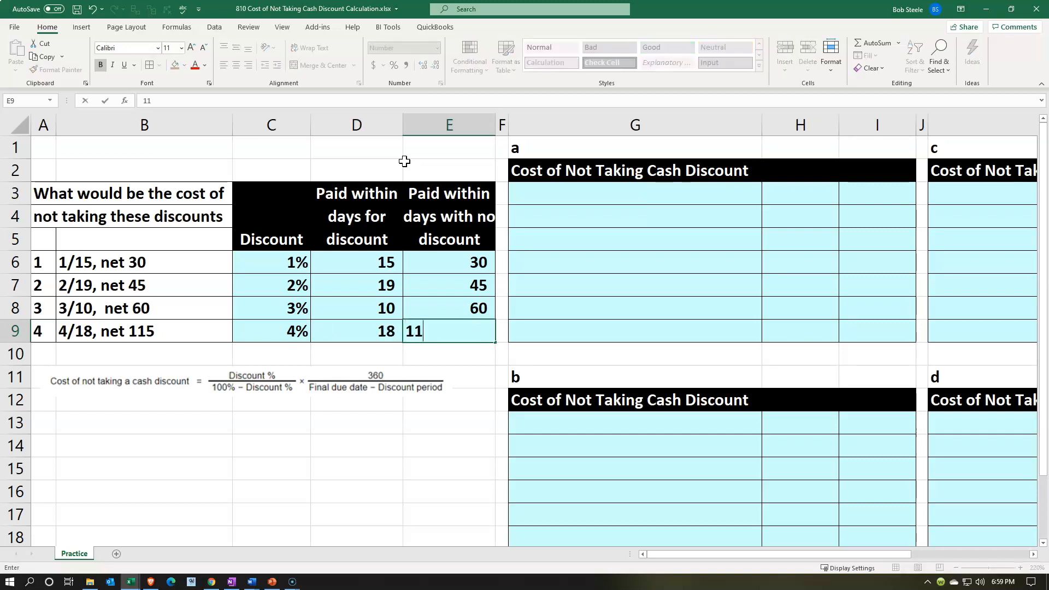
key(Return)
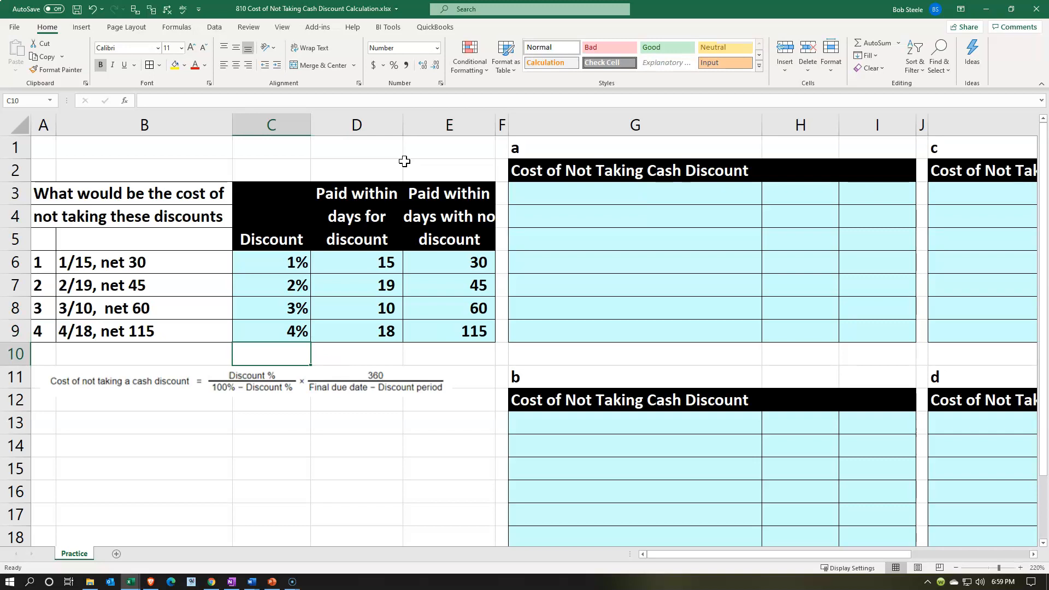
- Review the entered days in the "Paid within days with no discount" column, comparing the different credit terms
key(Right)
key(Up)
key(Right)
key(Up)
key(Up)
key(Up)
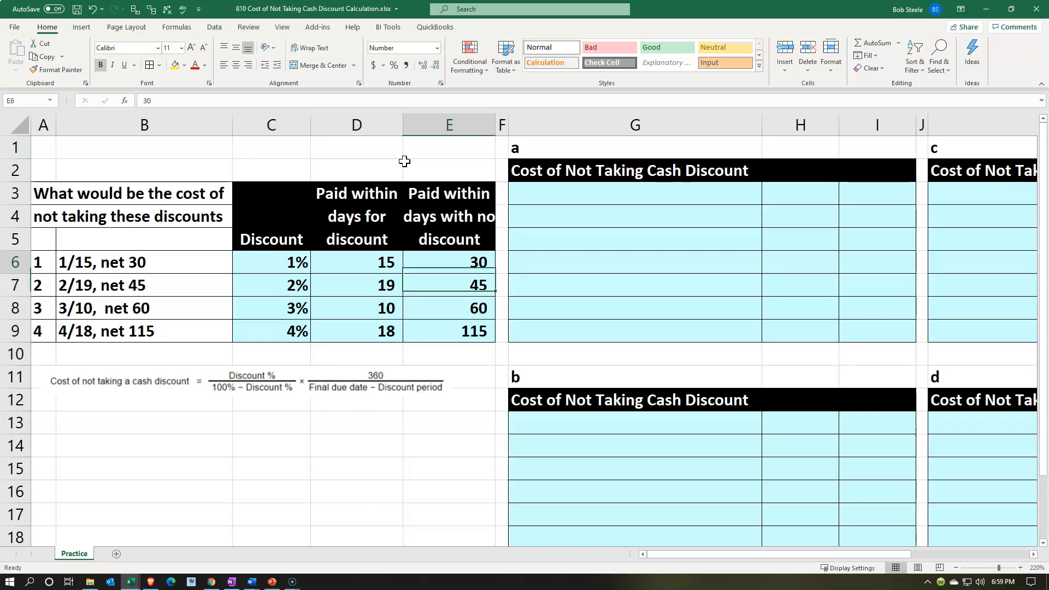
key(Down)
key(Up)
key(Down)
key(Up)
key(Down)
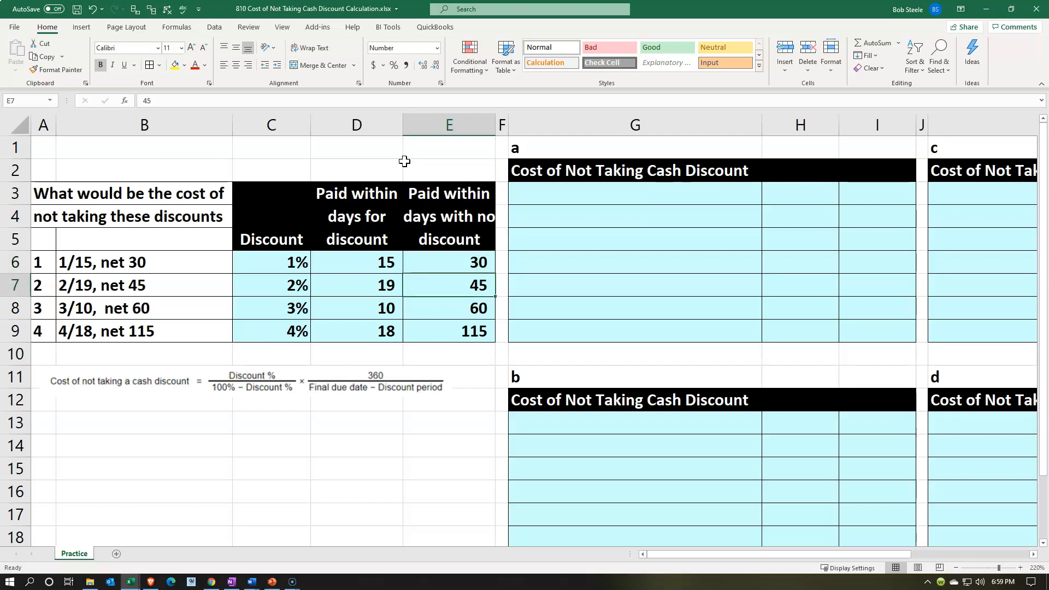
key(Down)
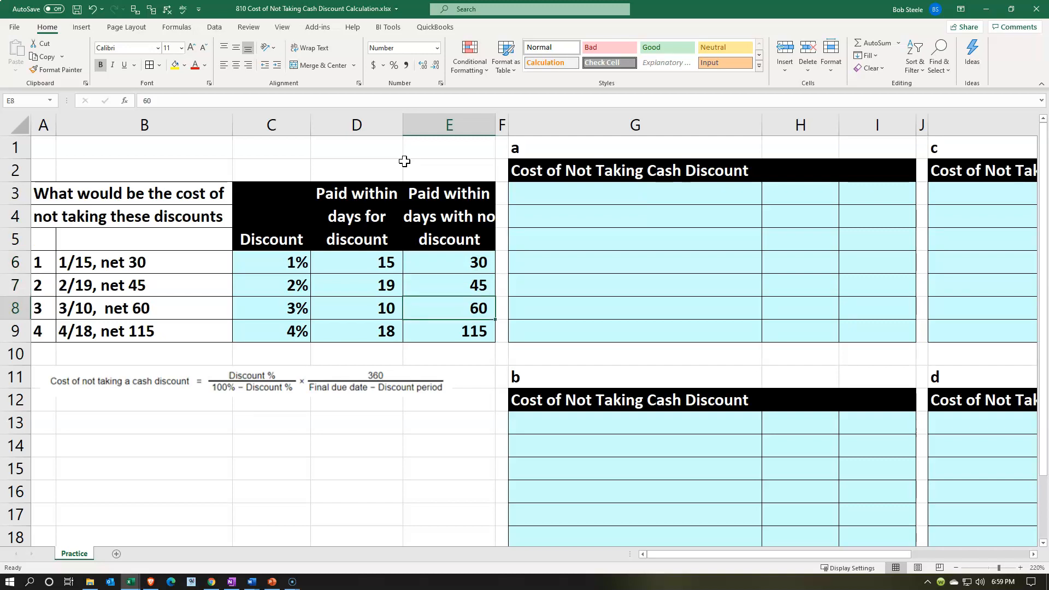
- Examine the formula for the cost of not taking a cash discount against the credit terms and table a's empty inner and outer columns
key(Left)
key(Left)
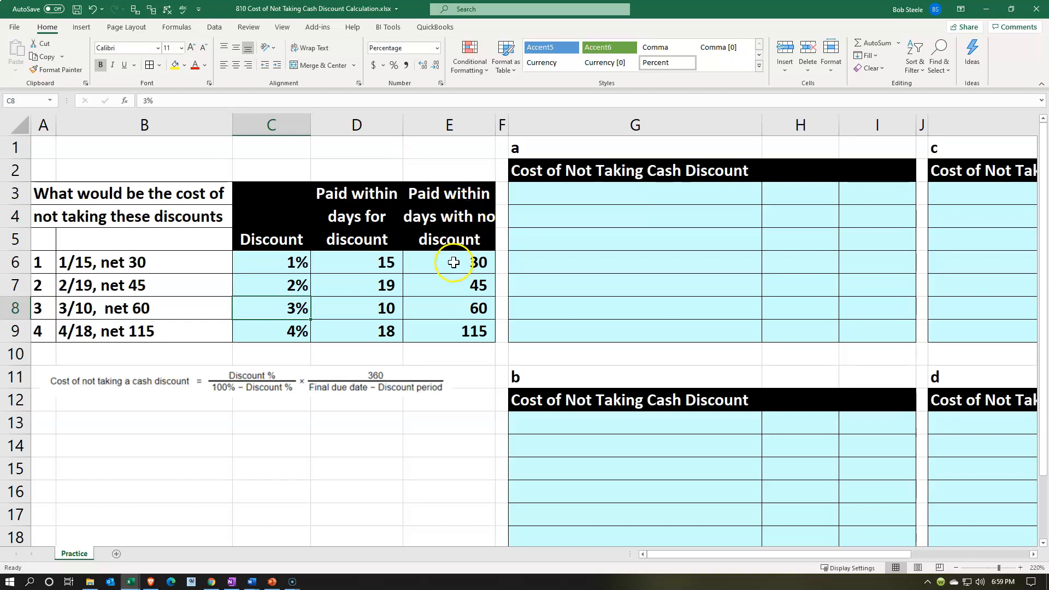
click(570, 178)
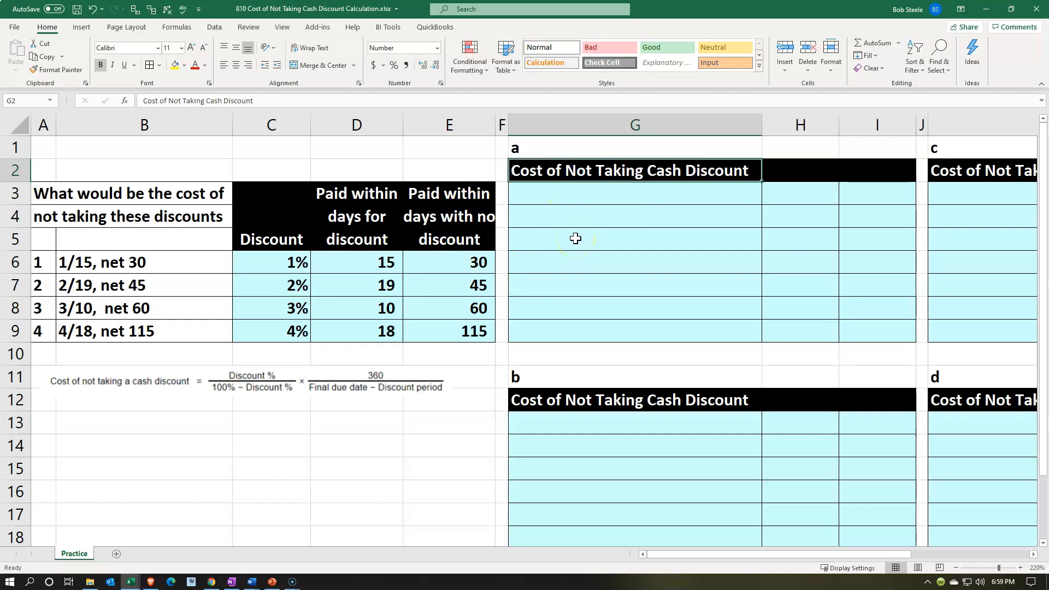
click(199, 384)
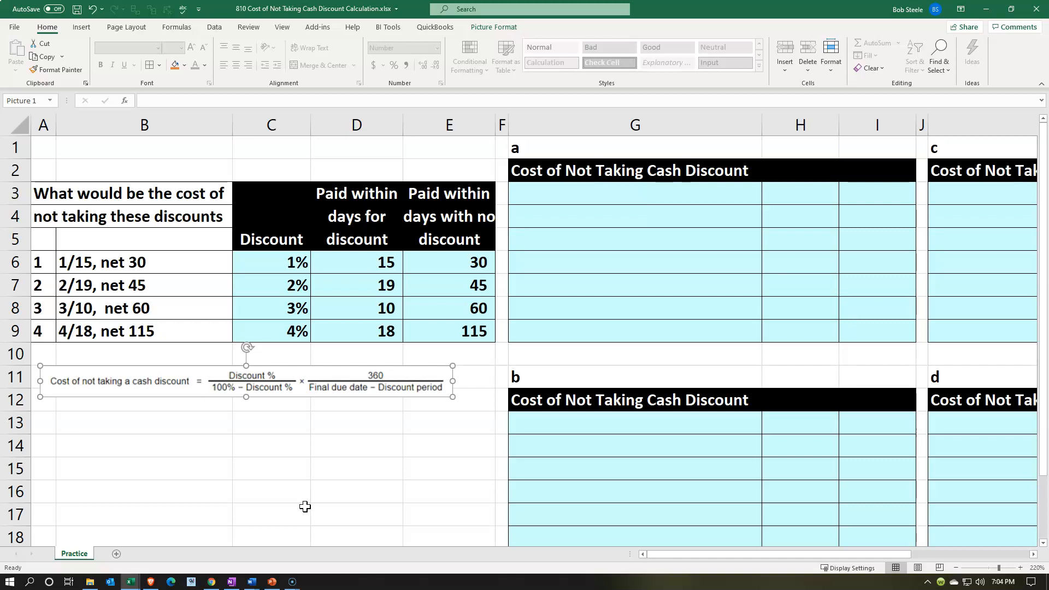
click(863, 341)
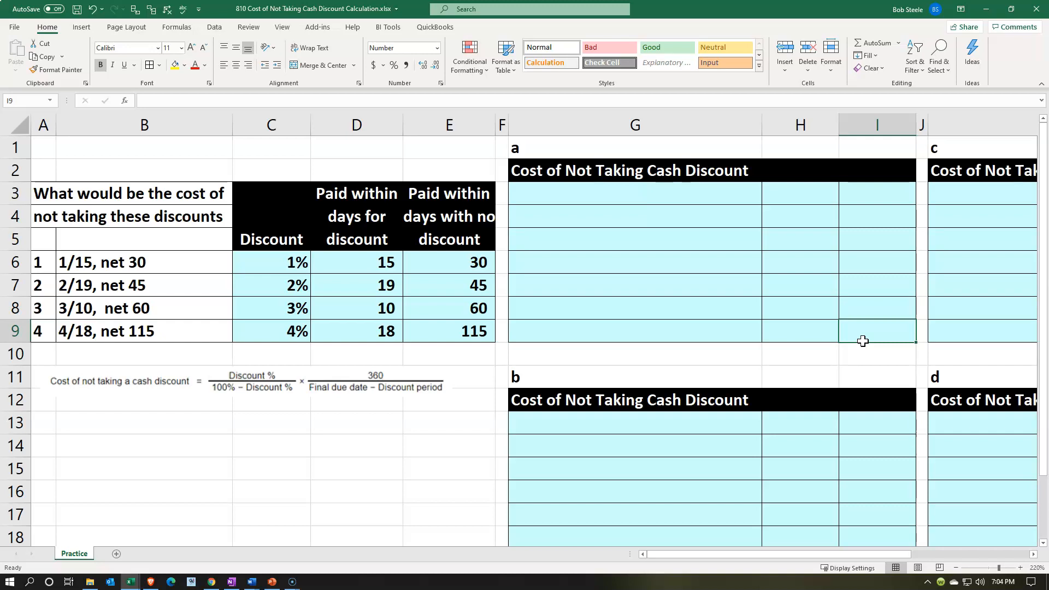
click(362, 389)
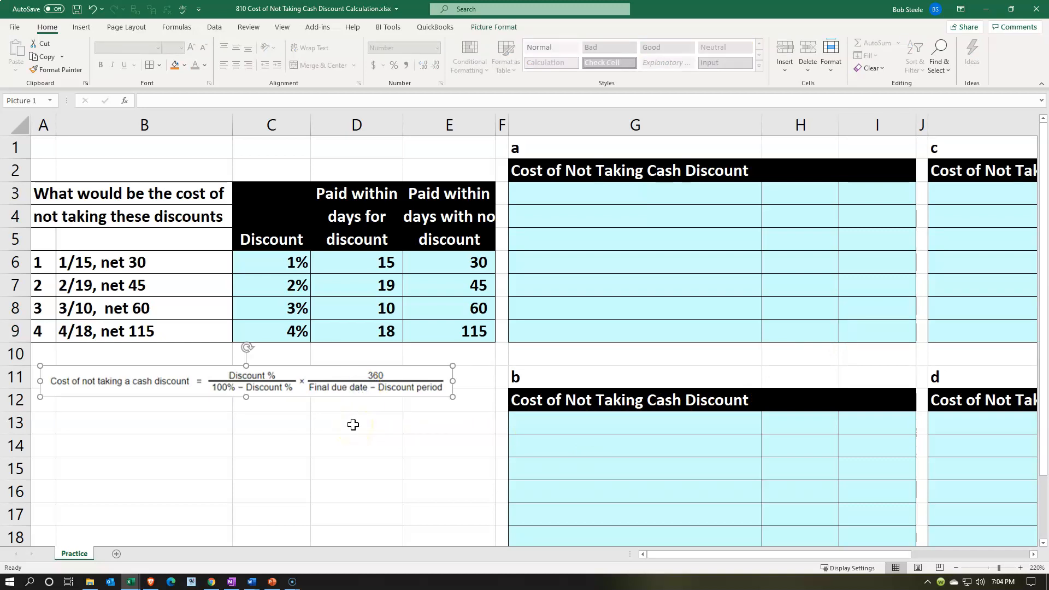
click(121, 430)
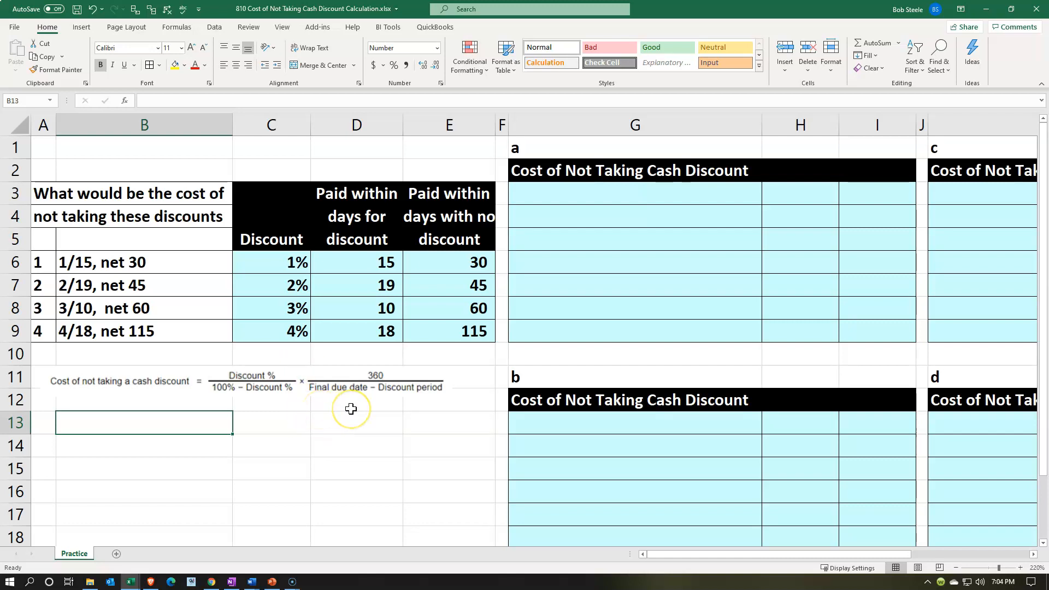
click(458, 267)
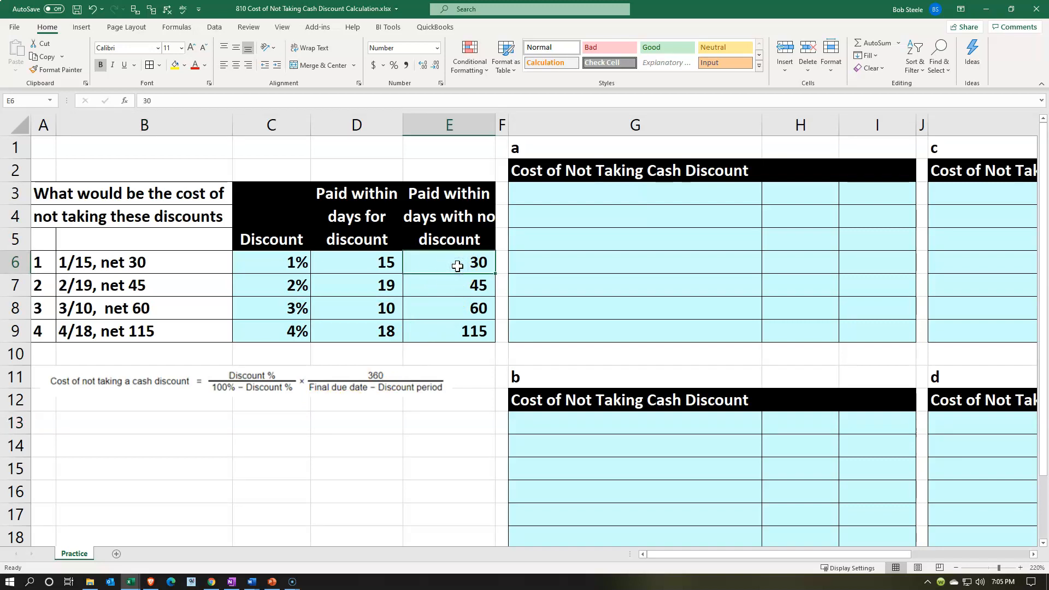
click(385, 265)
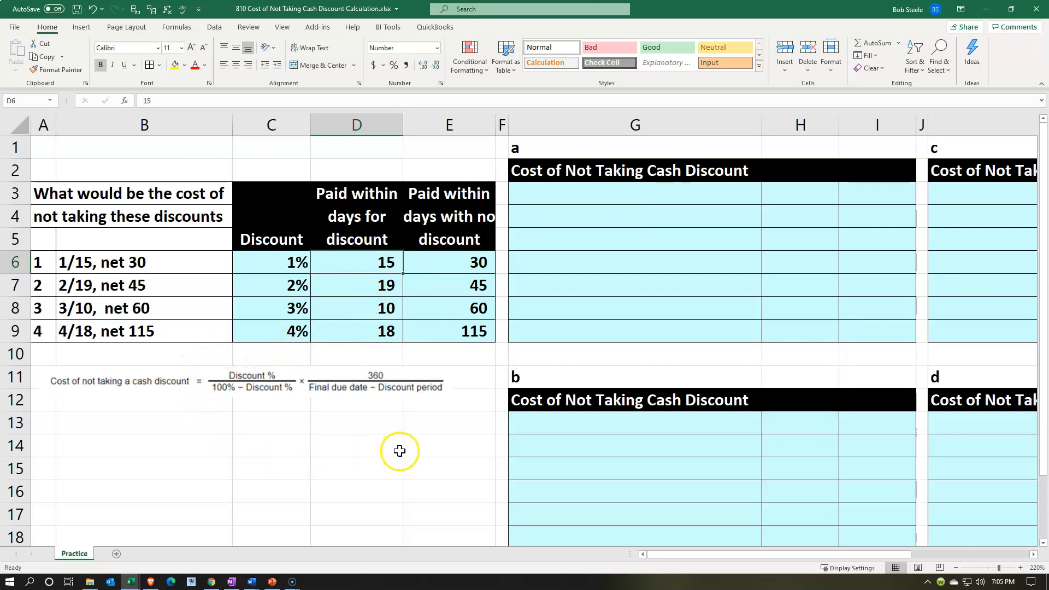
click(589, 204)
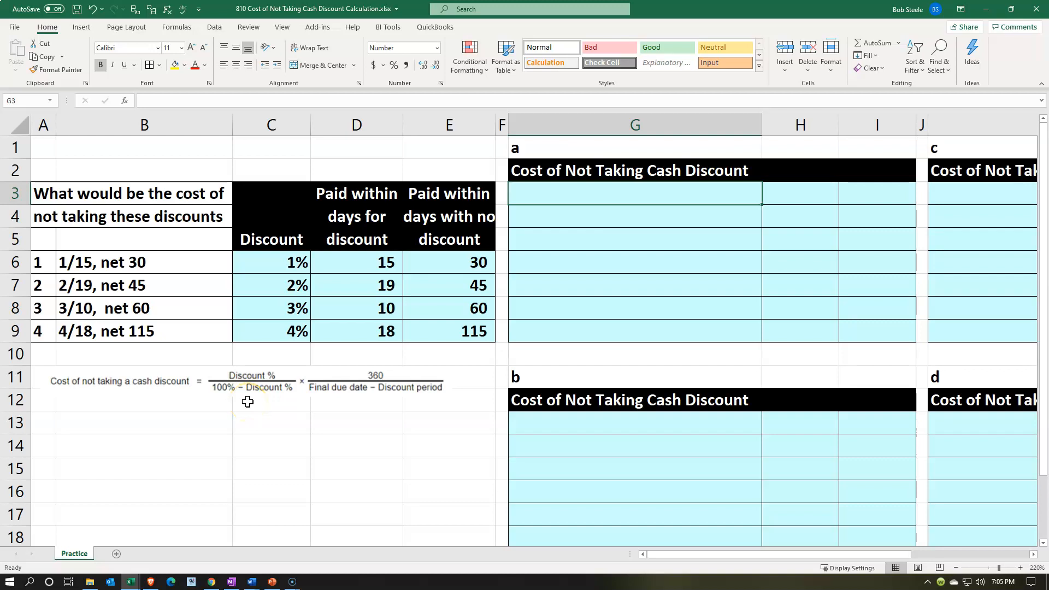
drag(866, 194, 867, 335)
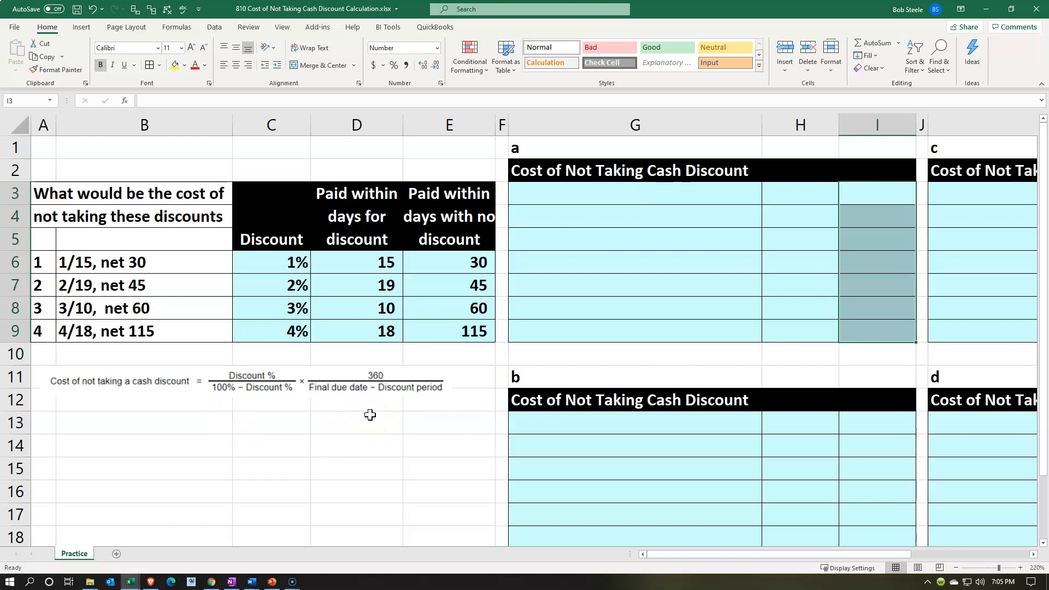
drag(792, 192, 797, 337)
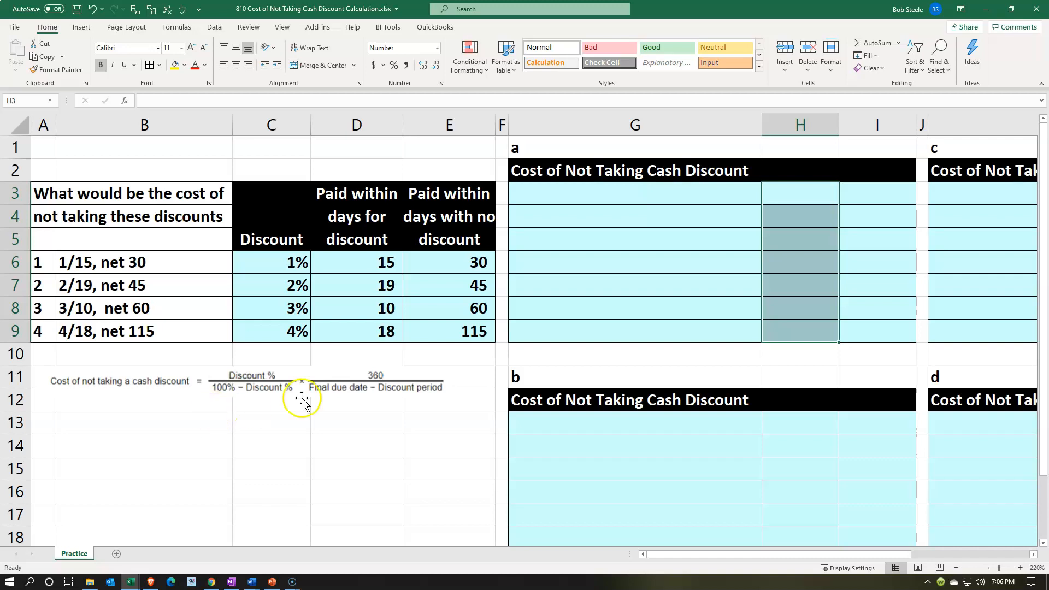
- Start table a with the label "Discount %" in G3 and reference the first term's discount in H3 with =C6, formatted as a percentage
click(567, 195)
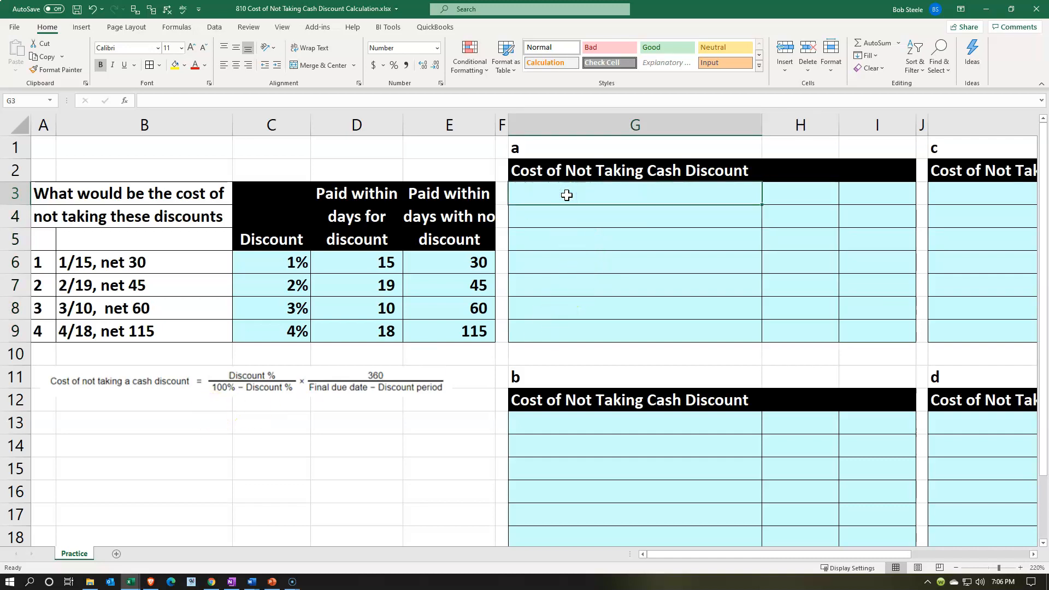
text(Discount)
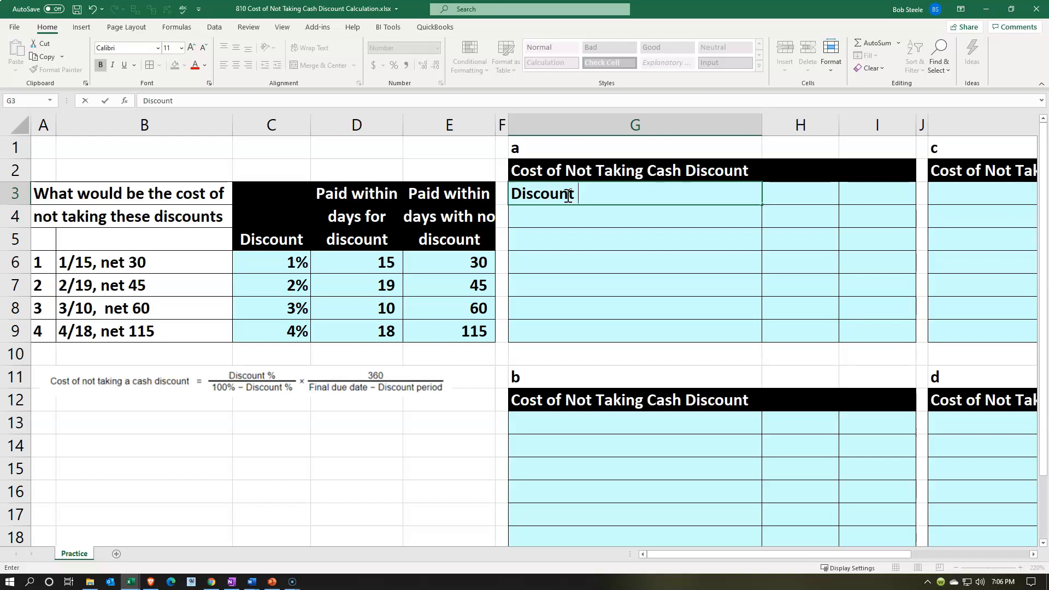
text( %)
key(Tab)
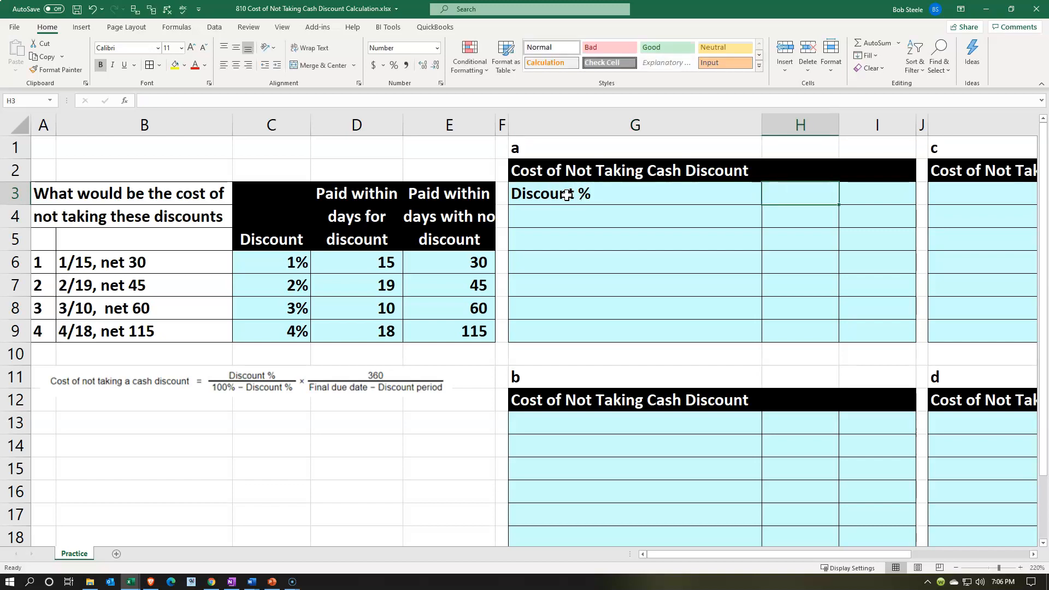
text(=)
key(Left)
key(Left)
key(Left)
key(Down)
key(Down)
key(ctrl+Return)
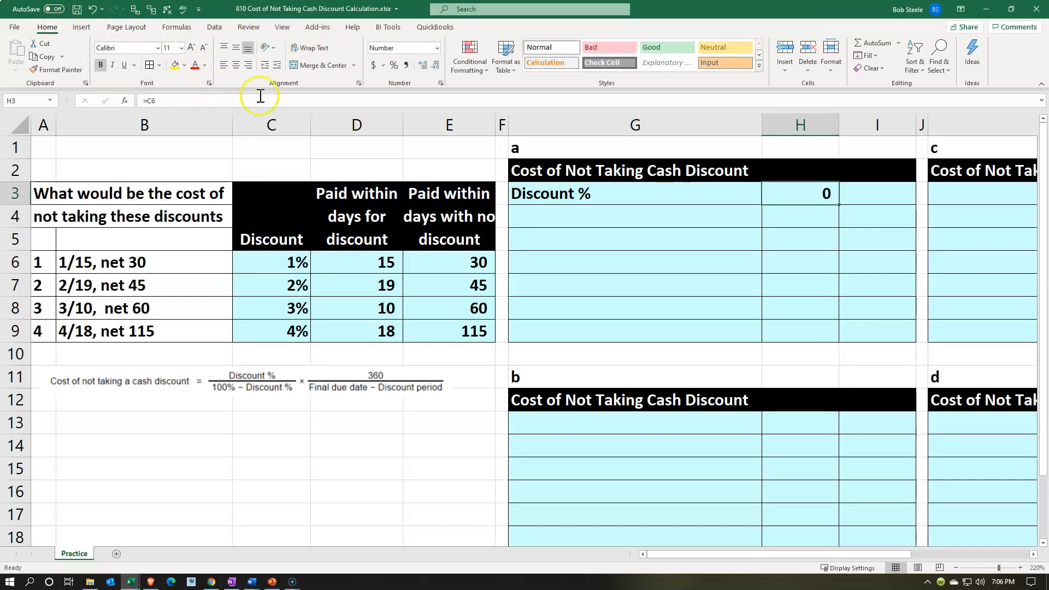
click(393, 65)
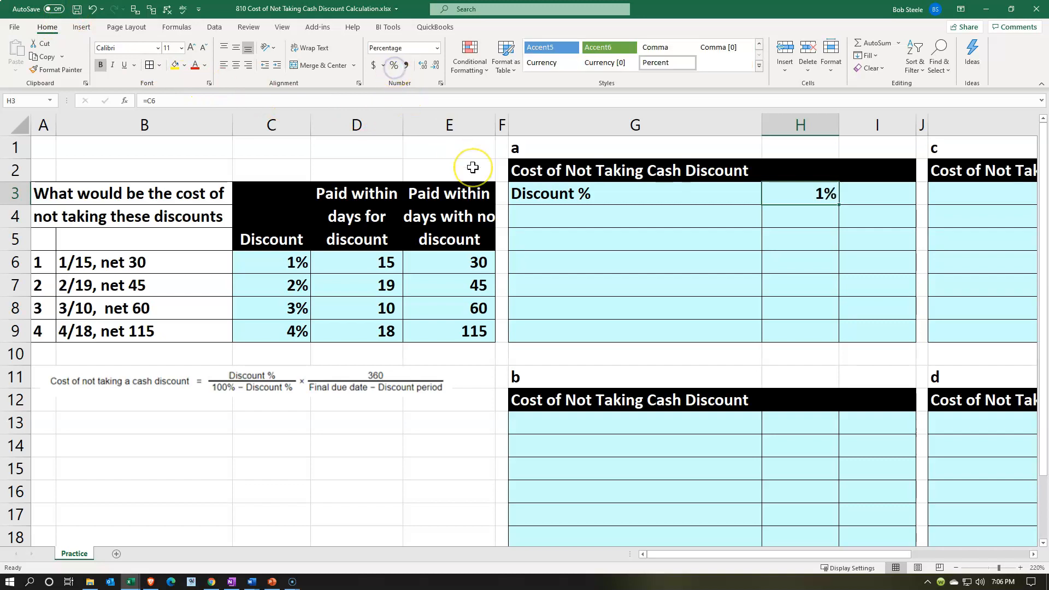
- Label the second row of table a "100% - discount %" in G4
key(Down)
key(Left)
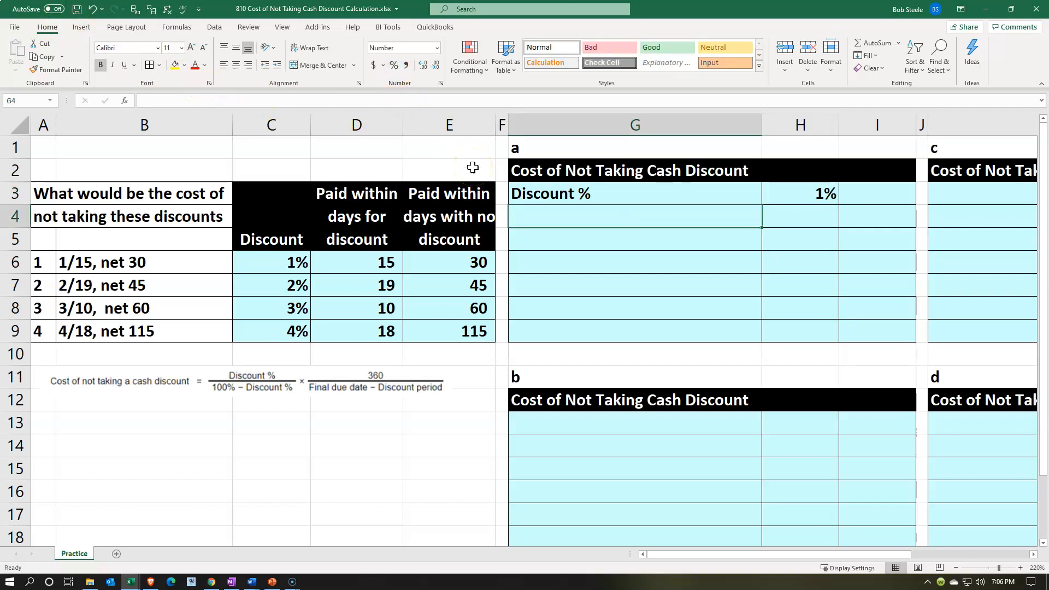
text(100%)
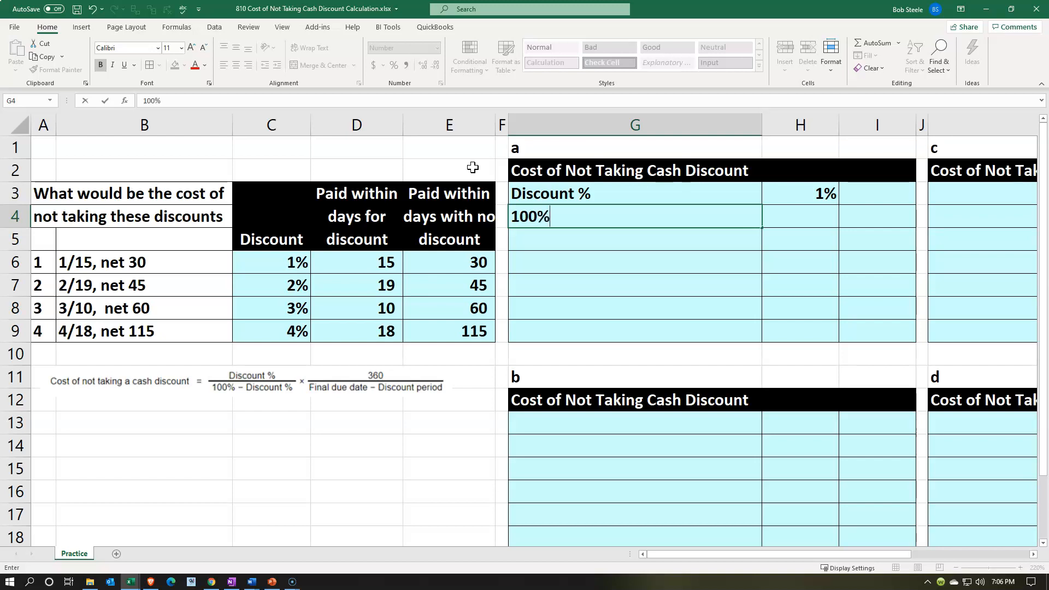
text( - discount)
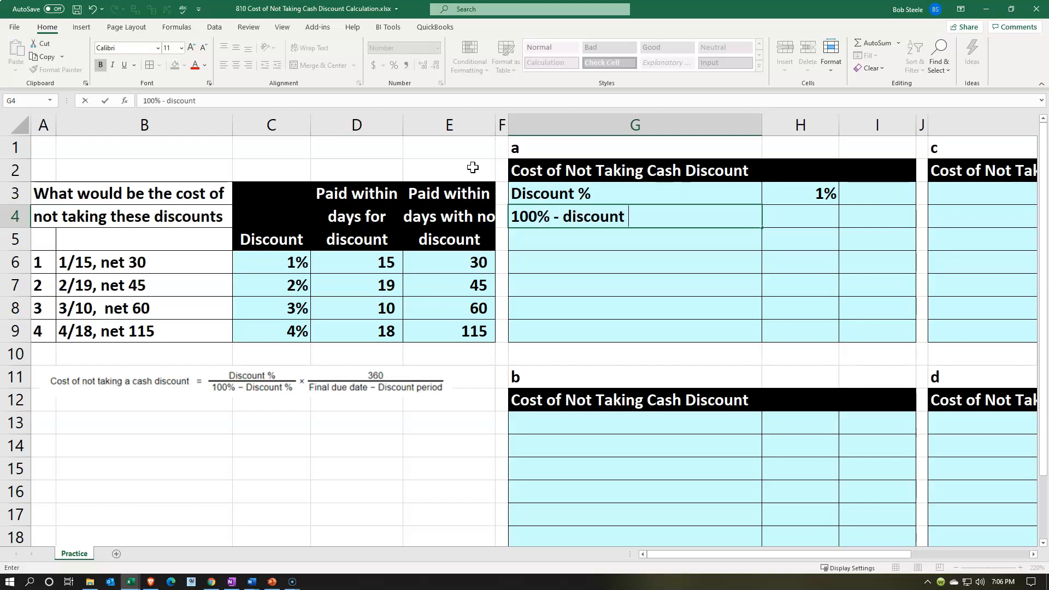
text( %)
key(Return)
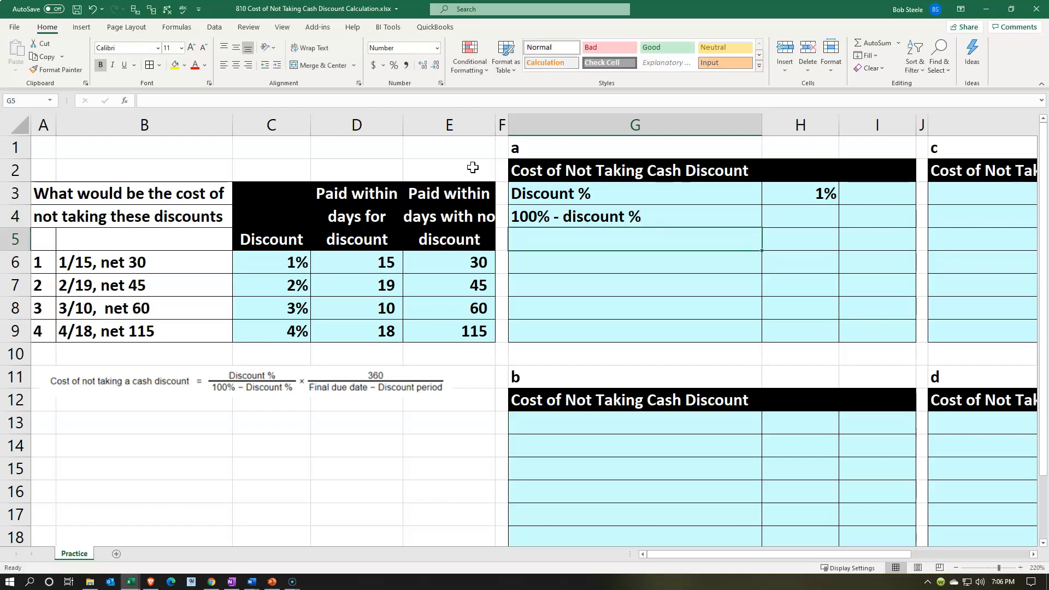
- Calculate 100% minus the discount in H4 with the formula =1-C6 and format it as a percentage
key(Up)
key(Right)
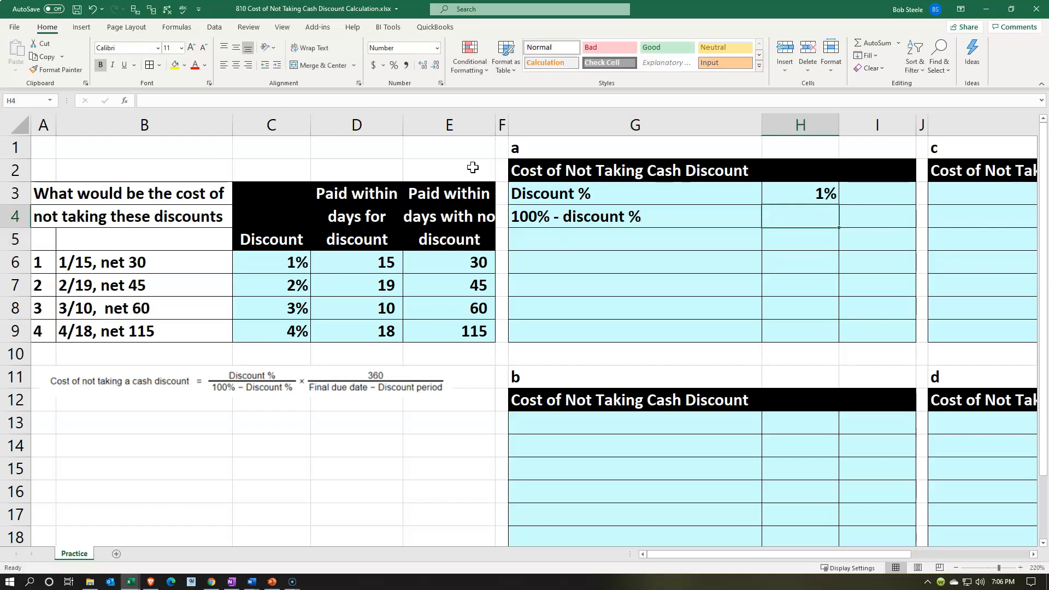
text(=1)
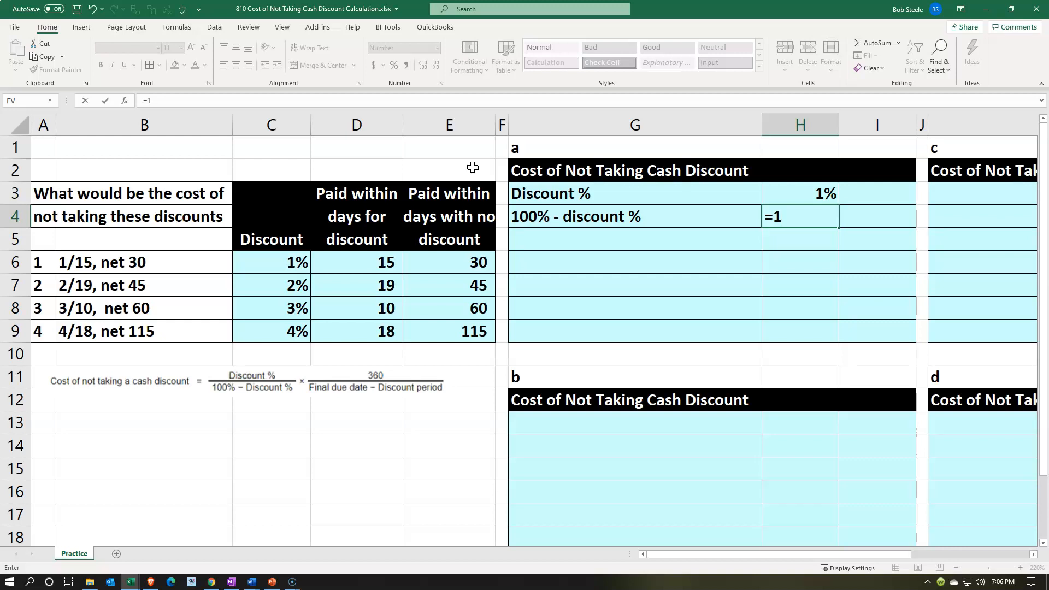
text(-)
key(Left)
key(Left)
key(Left)
key(Left)
key(Left)
key(Down)
key(Down)
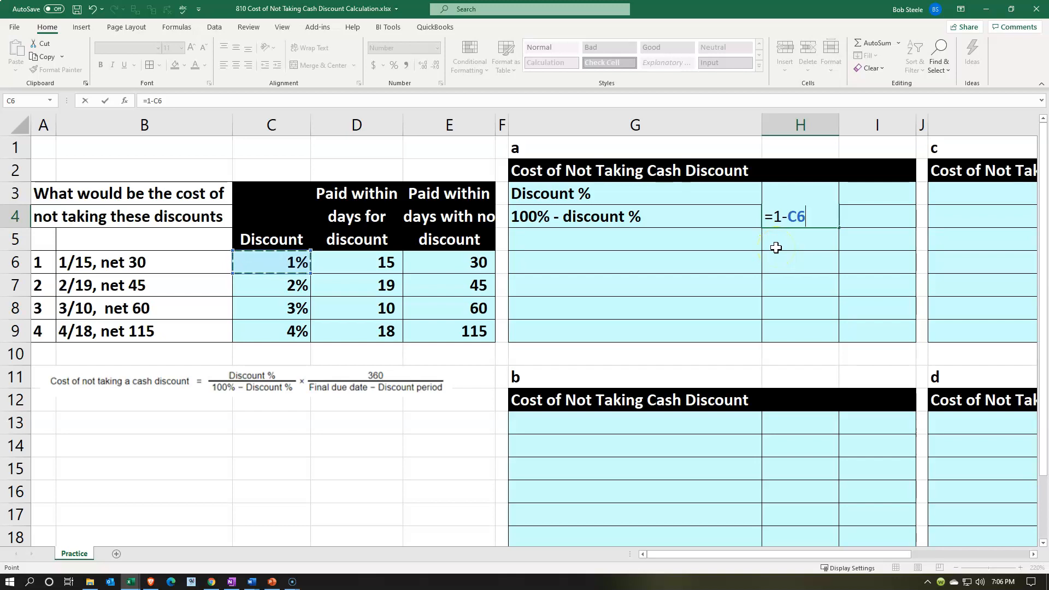
key(ctrl+Return)
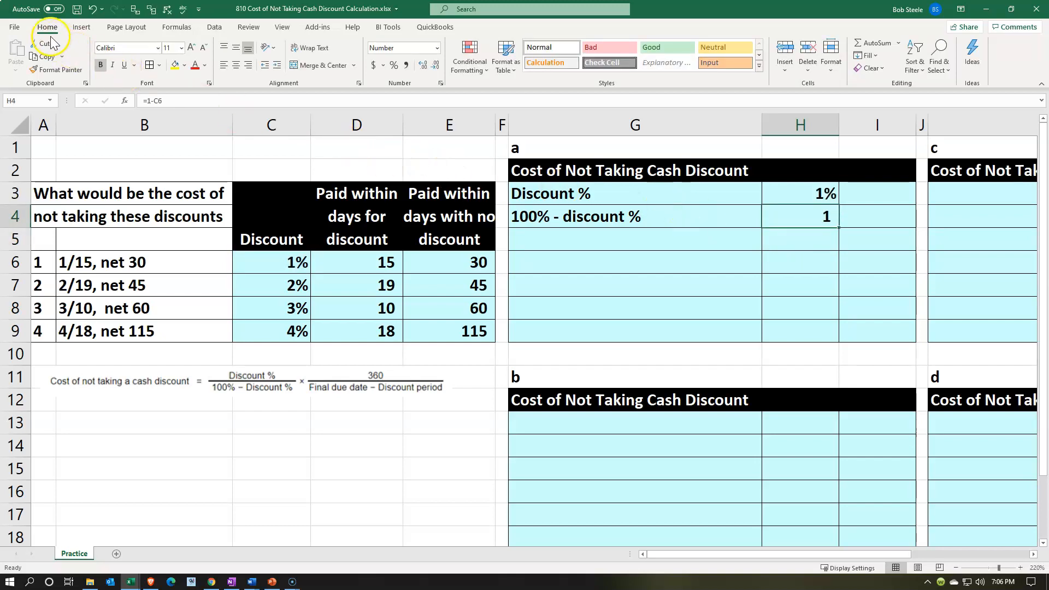
click(394, 65)
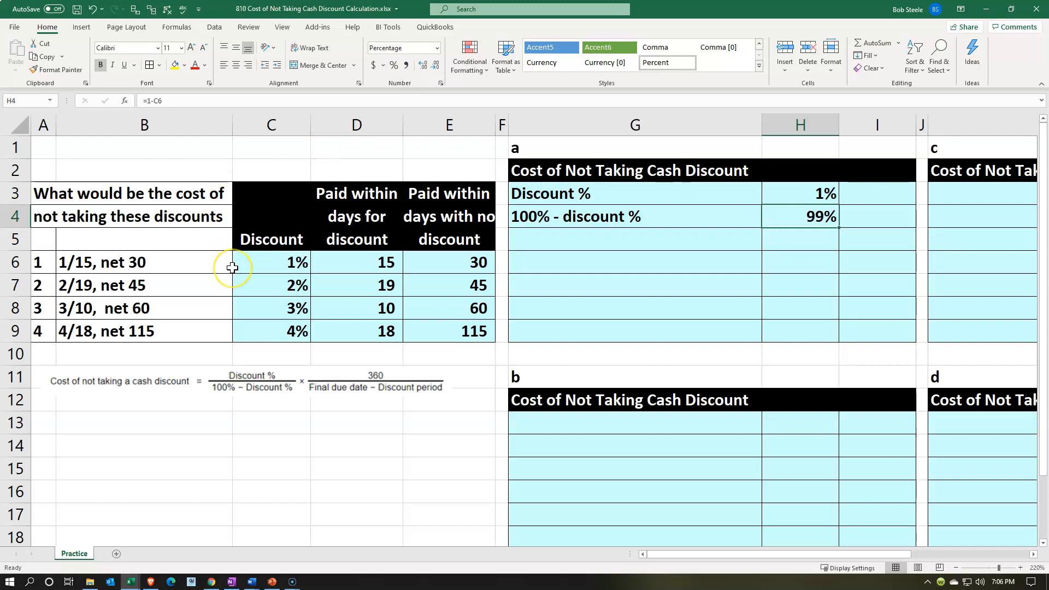
- Add a "Subtotal" row in G5 and divide the discount by its complement in I5 with the formula =H3/H4
click(544, 242)
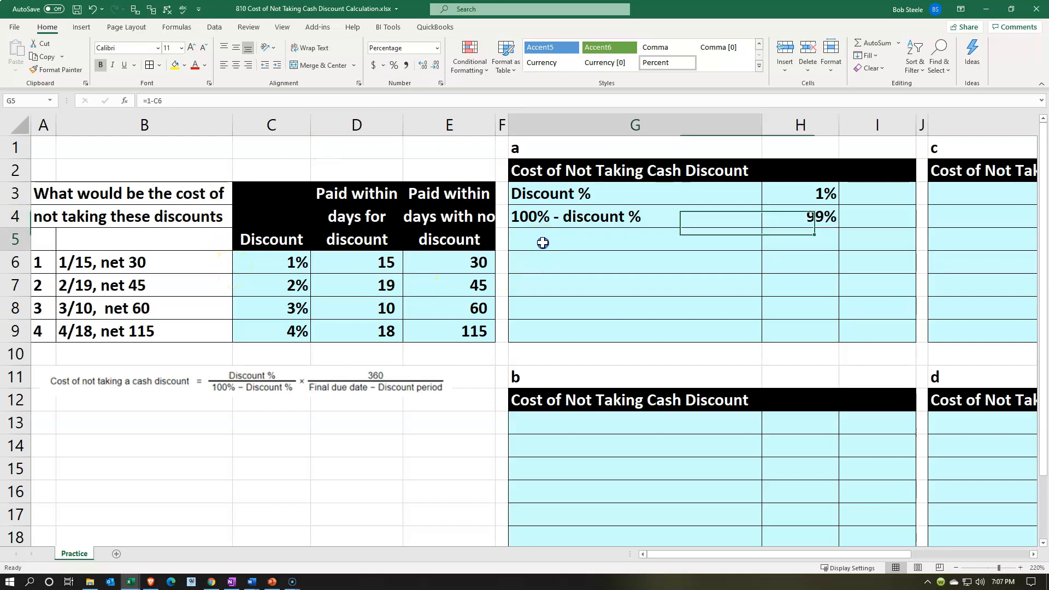
text(Subtotal)
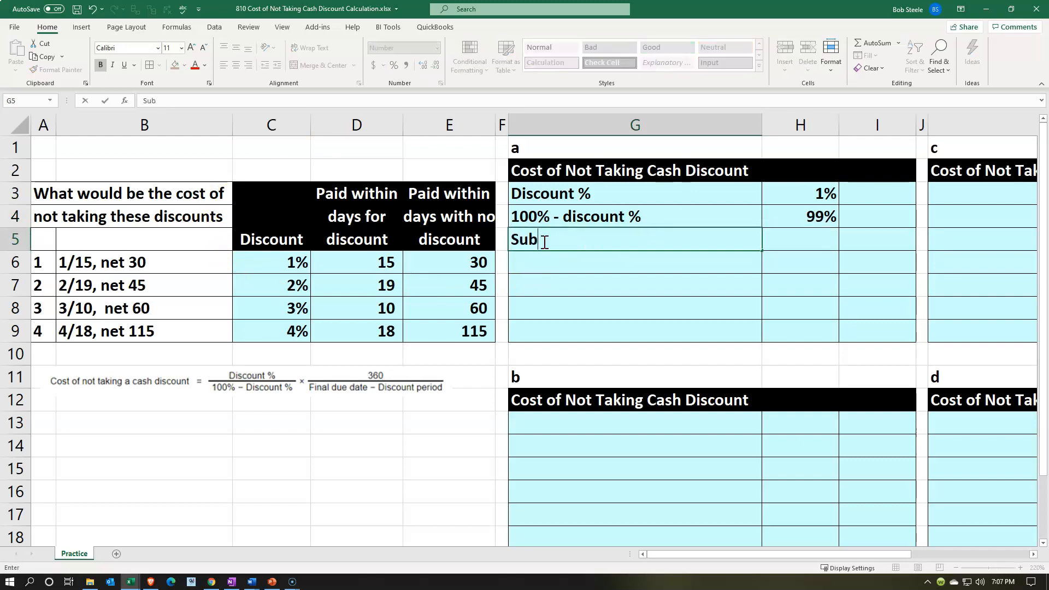
key(Tab)
key(Tab)
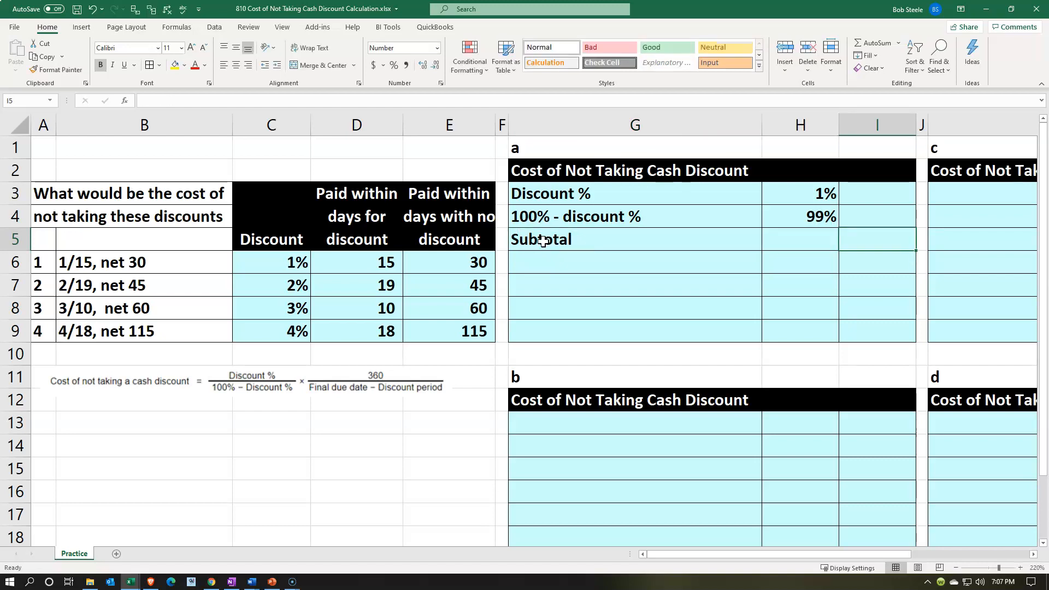
text(=)
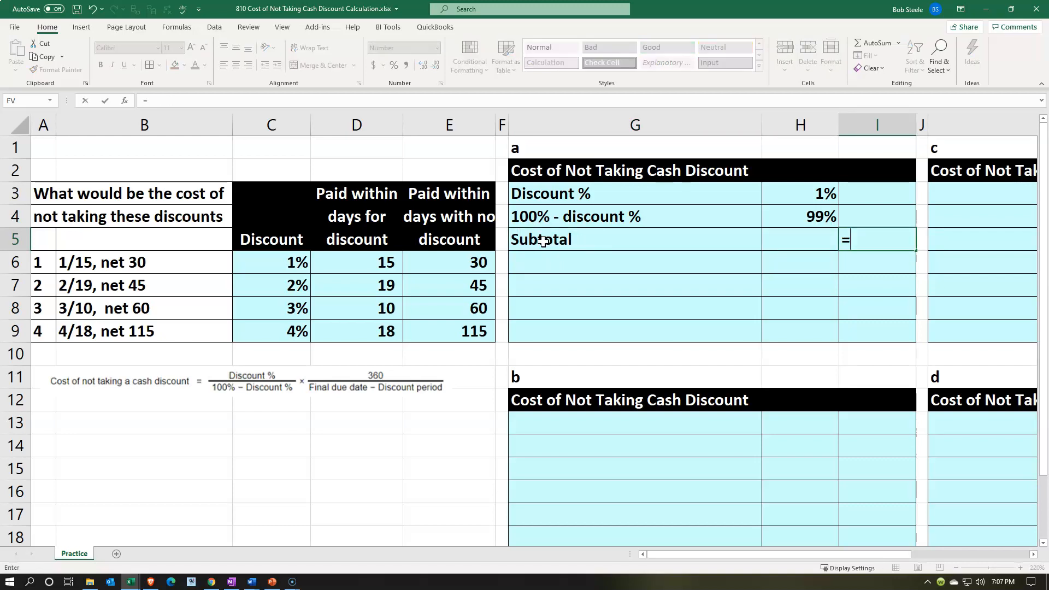
key(Left)
key(Up)
key(Up)
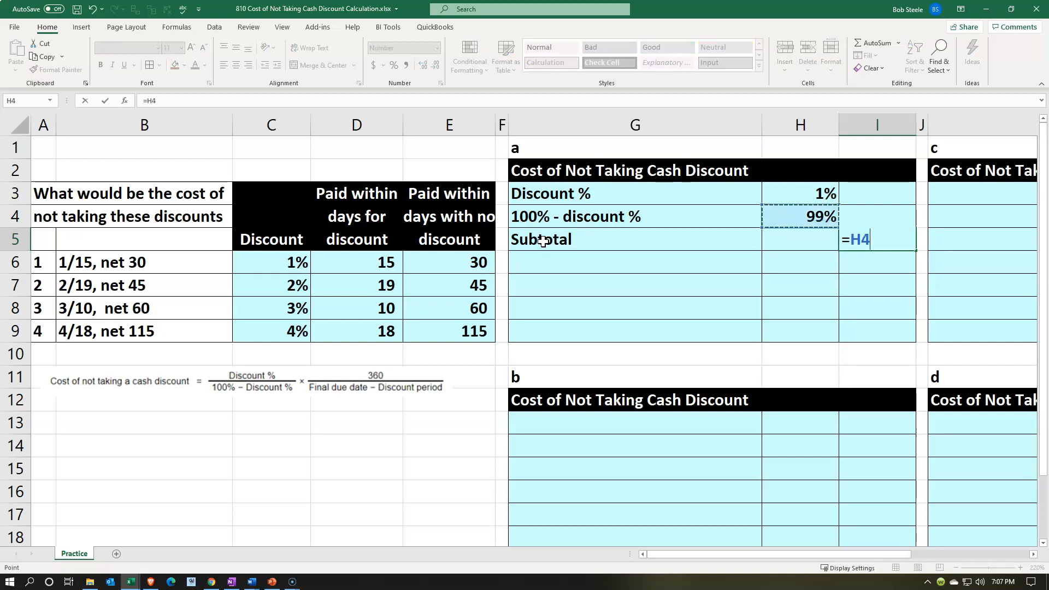
text(/)
key(Left)
key(Up)
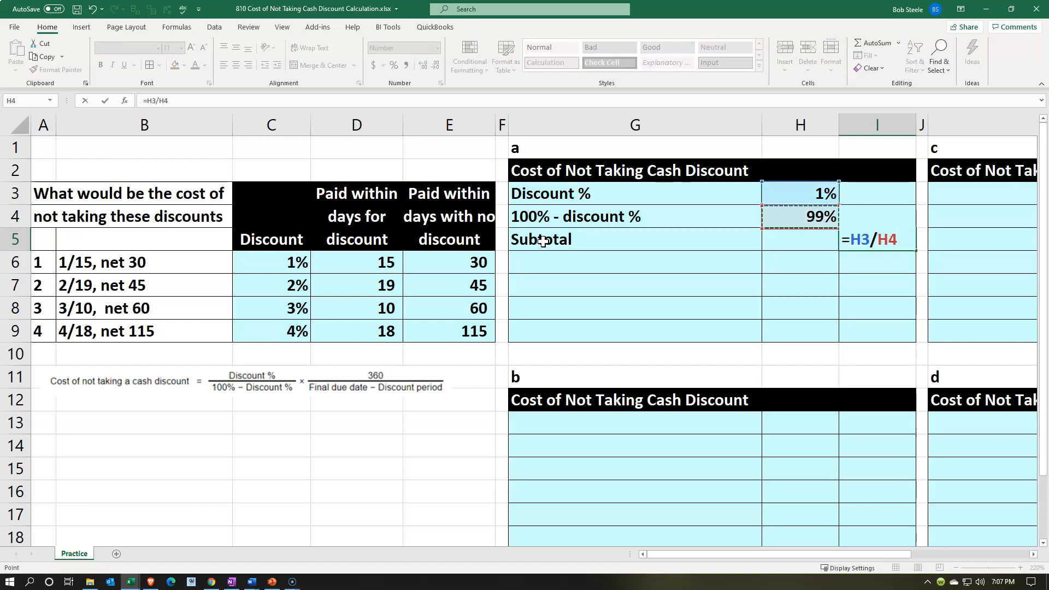
key(Return)
- Format the subtotal in I5 as a percentage with five decimal places
click(543, 241)
key(Right)
key(Right)
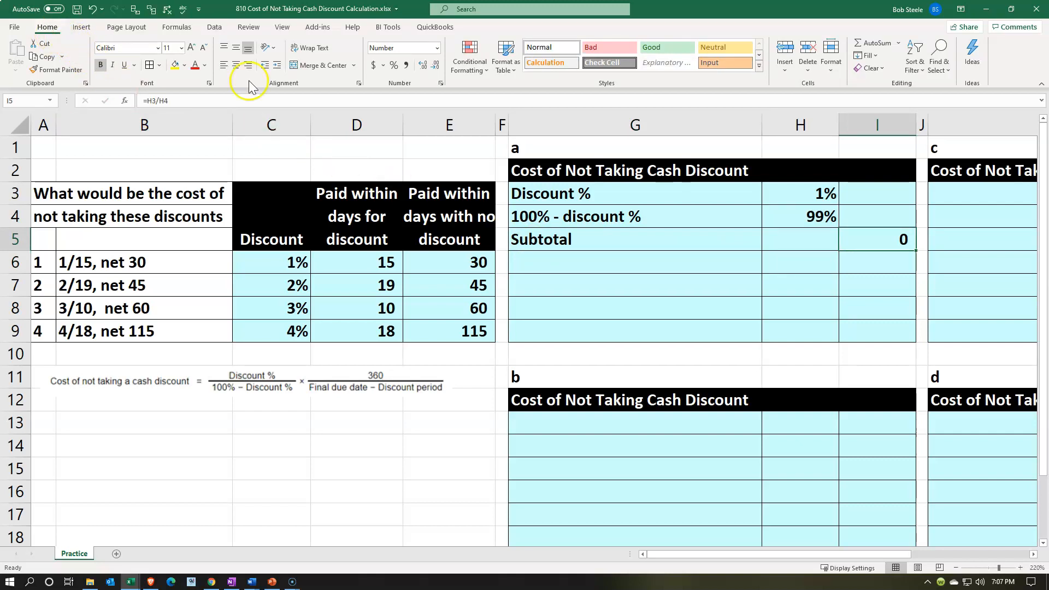
click(393, 65)
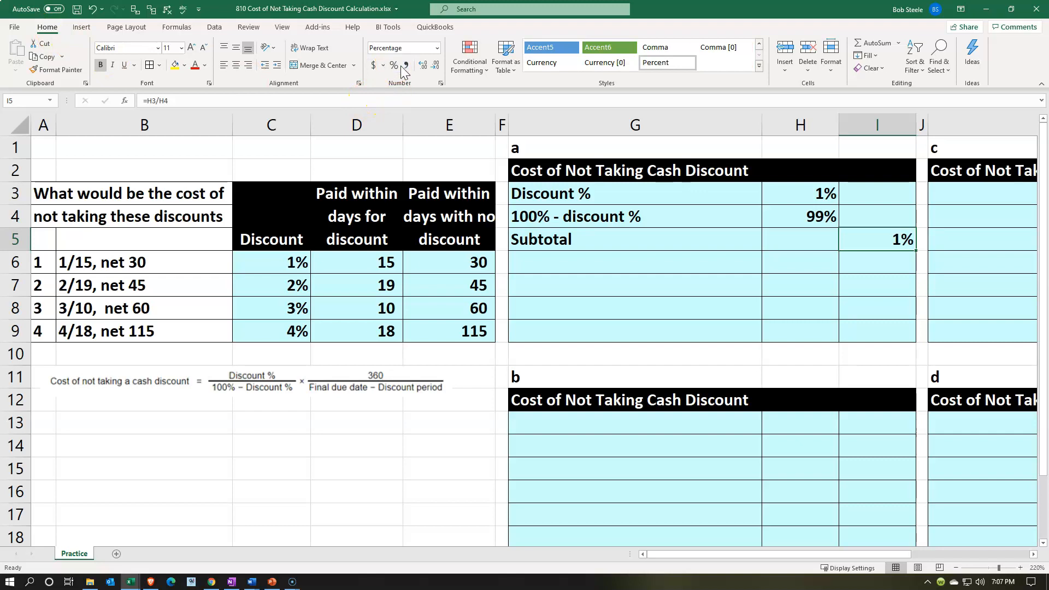
click(423, 65)
click(423, 65)
click(423, 65)
click(423, 66)
click(423, 65)
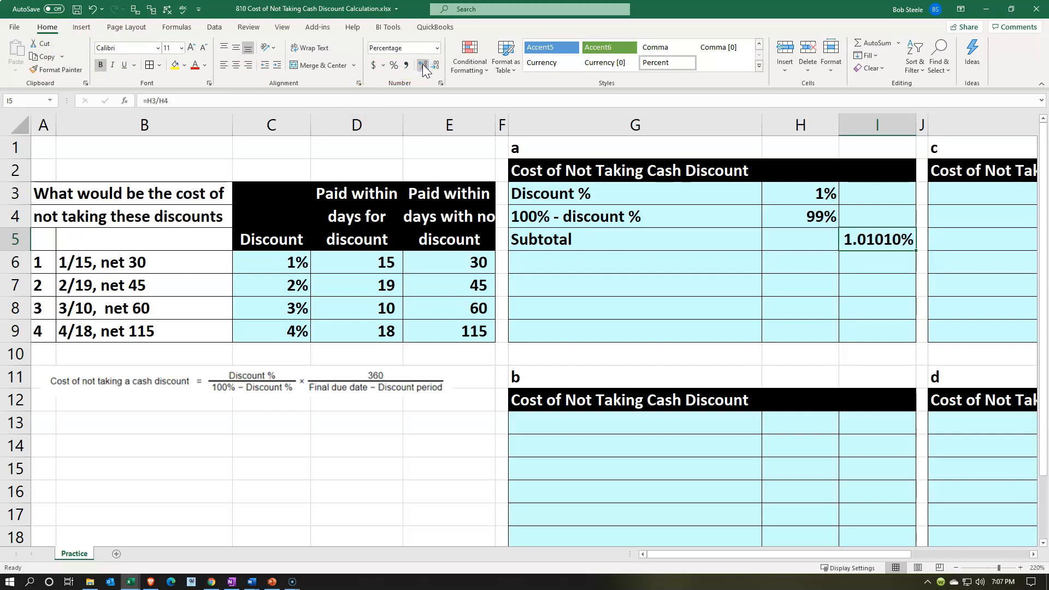
click(569, 216)
click(570, 234)
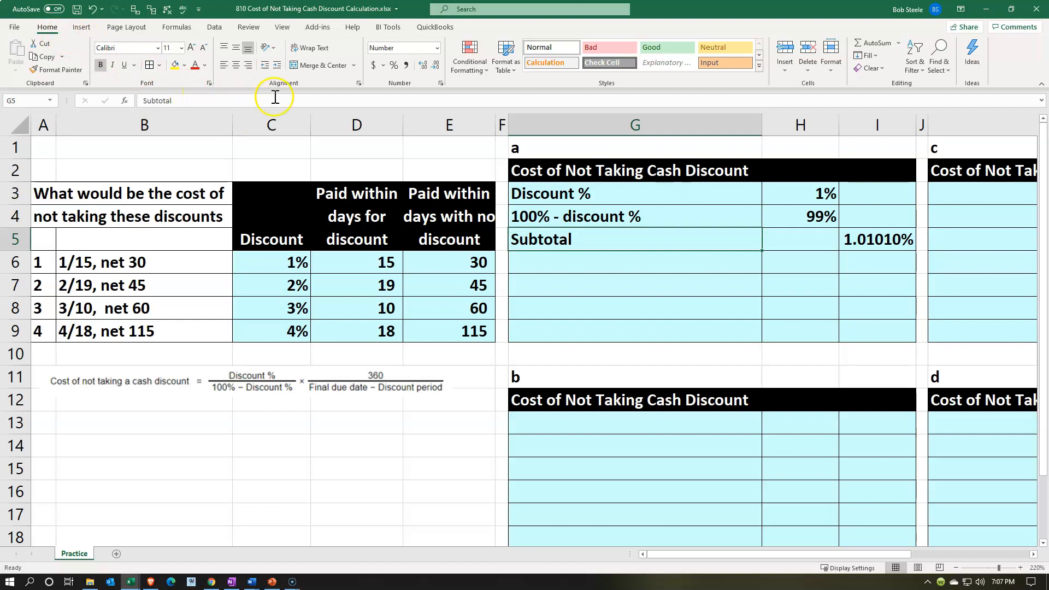
- Indent the Subtotal label in G5 and add a "Days in a year" row in G6 with the formula =30*12 in H6
click(278, 66)
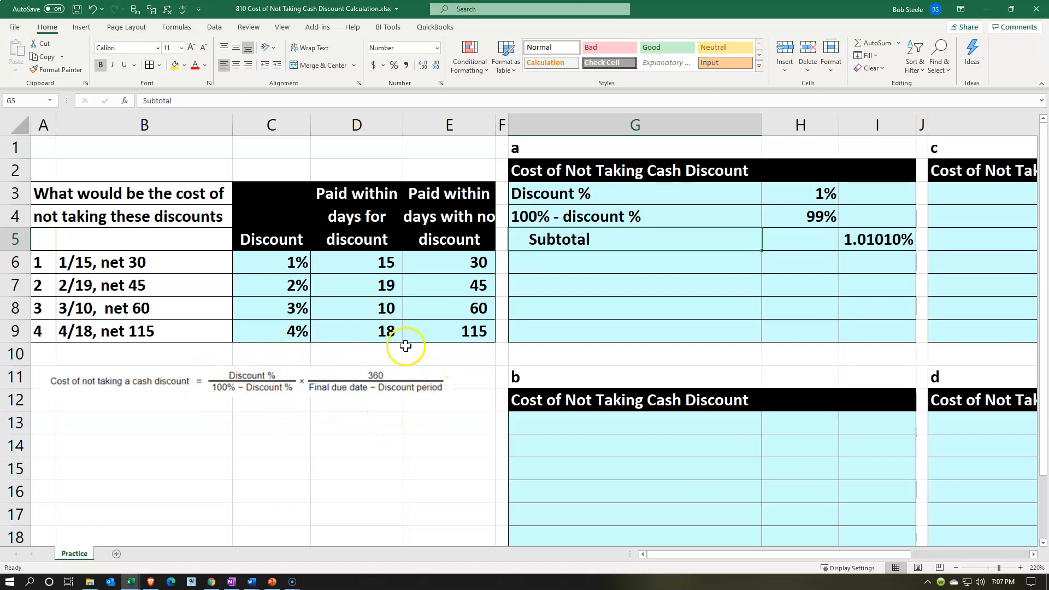
click(588, 265)
double_click(588, 265)
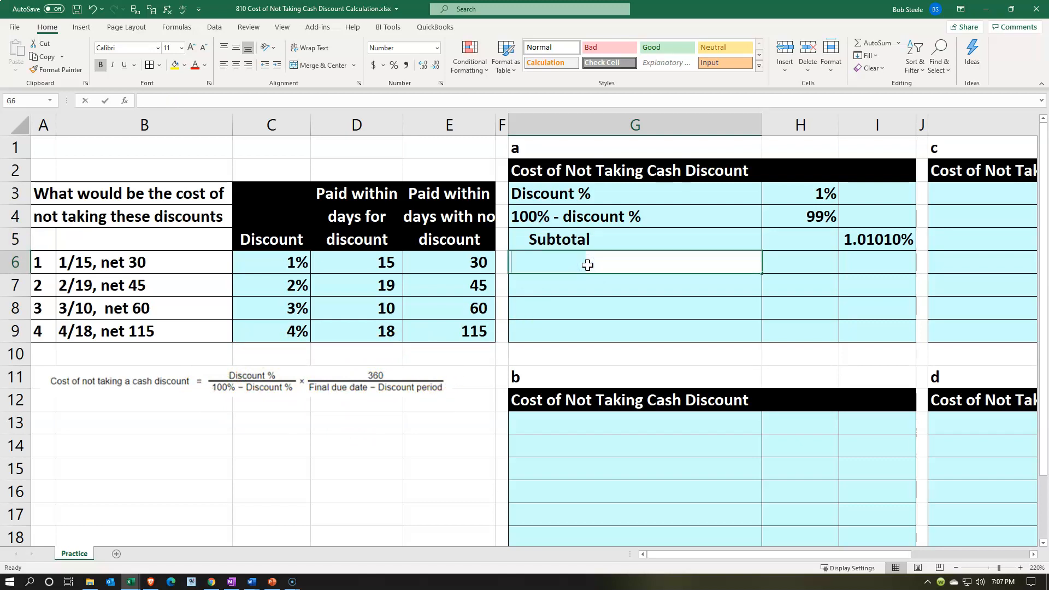
text(Days in a year)
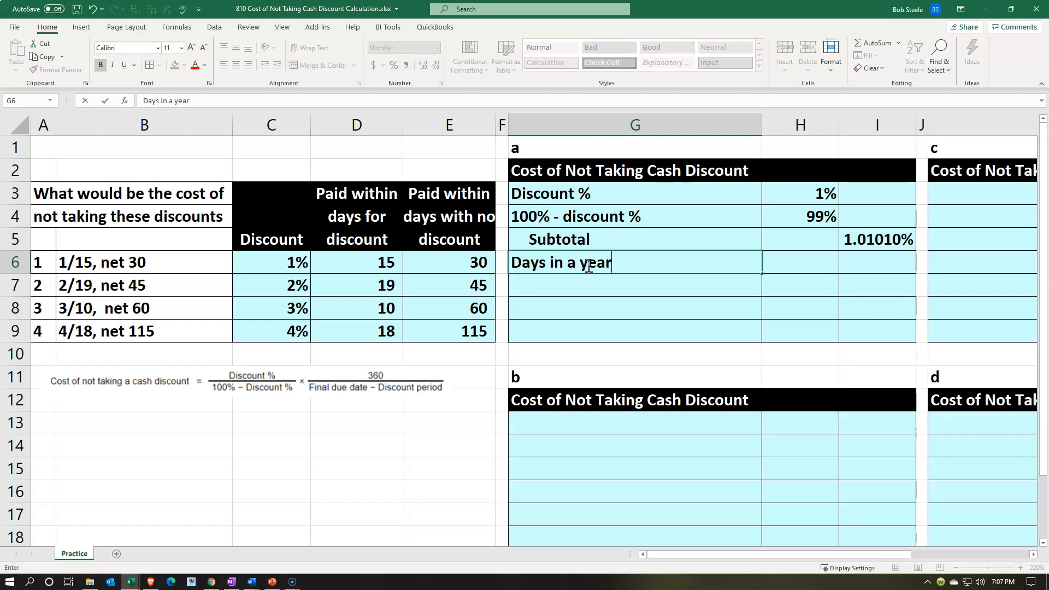
key(Tab)
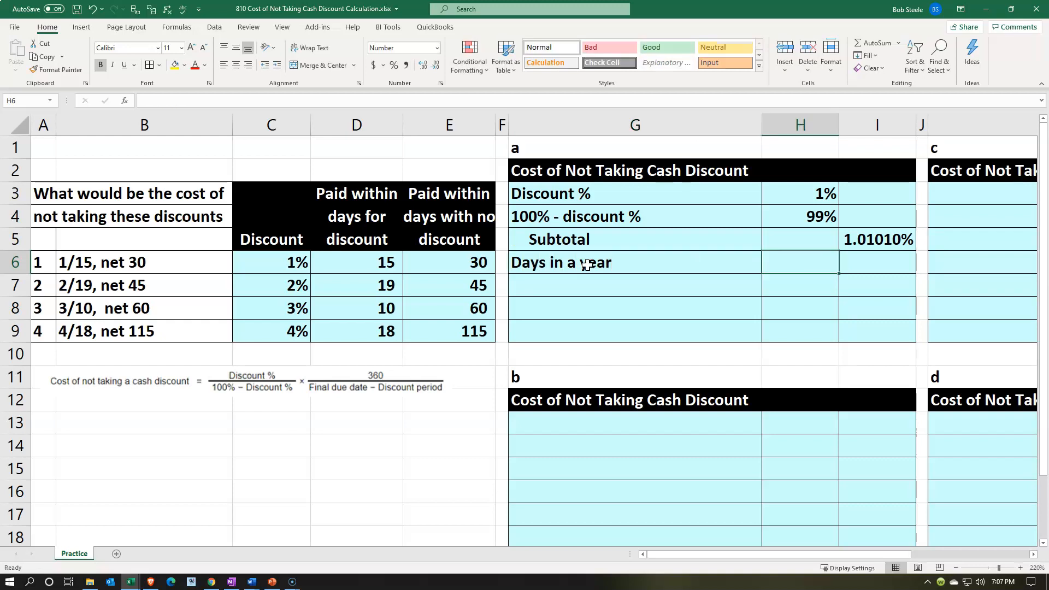
text(=3)
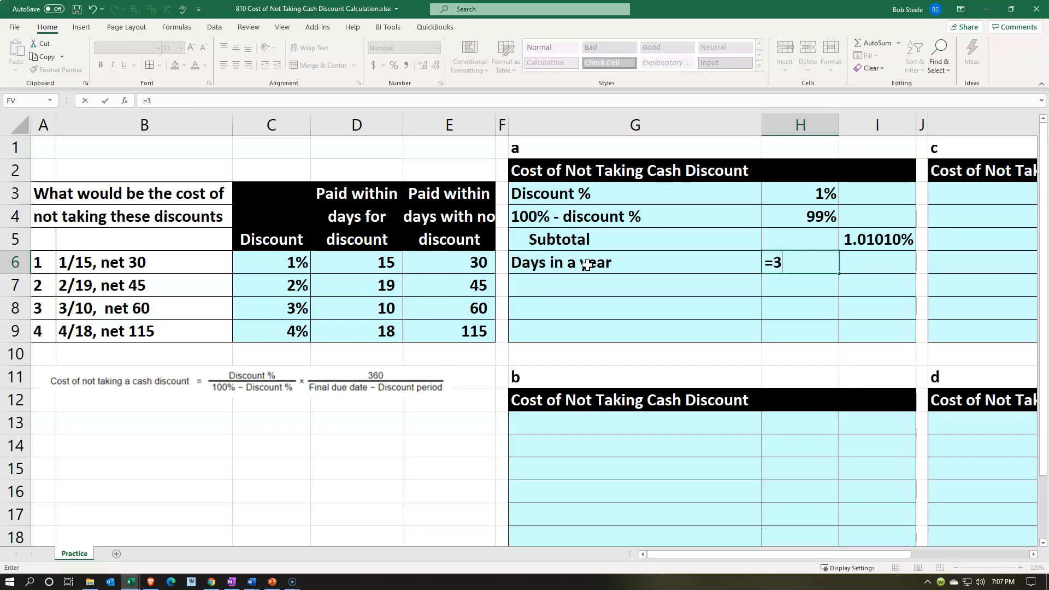
text(0*12)
key(Return)
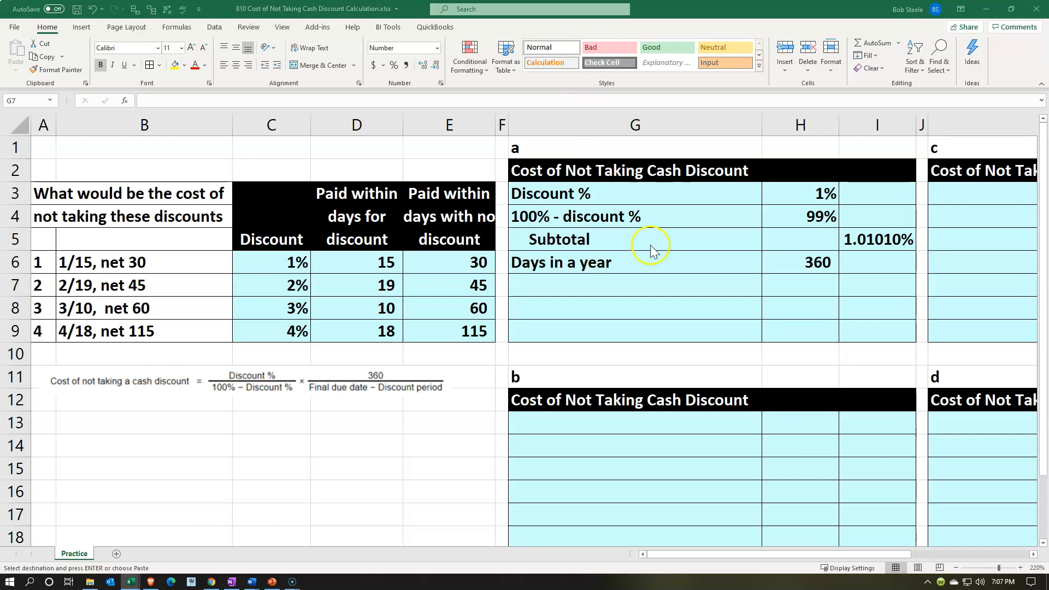
- Label the next row of table a "Final due date - discount period" in G7
click(604, 286)
text(Final due date - discount period)
key(Right)
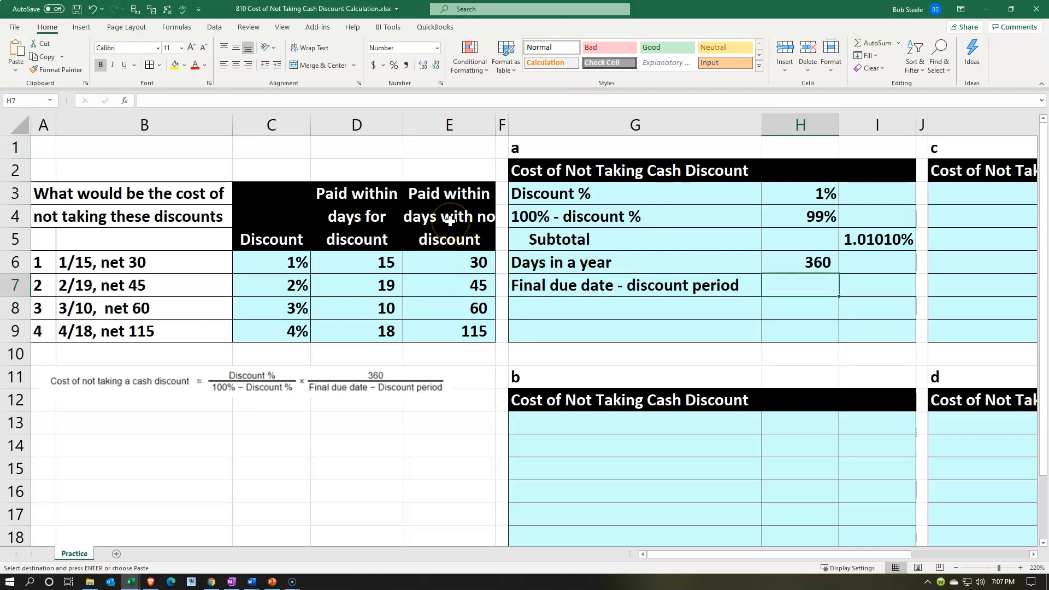
- Subtract the discount days from the no-discount days of 1/15, net 30 in H7 with the formula =E6-D6
text(=)
key(Left)
key(Left)
key(Left)
key(Up)
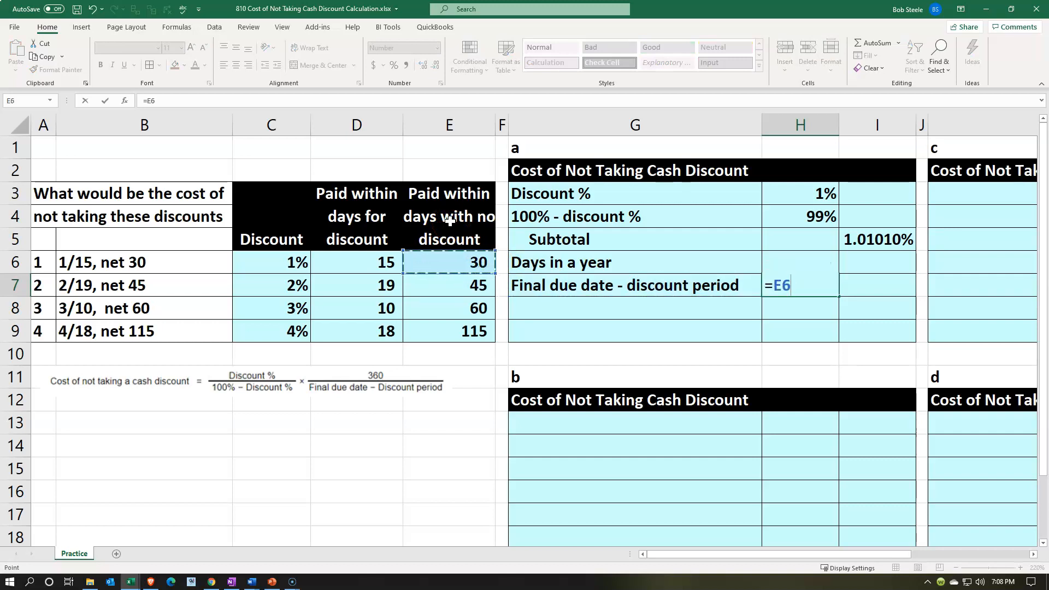
text(-)
key(Left)
key(Left)
key(Left)
key(Left)
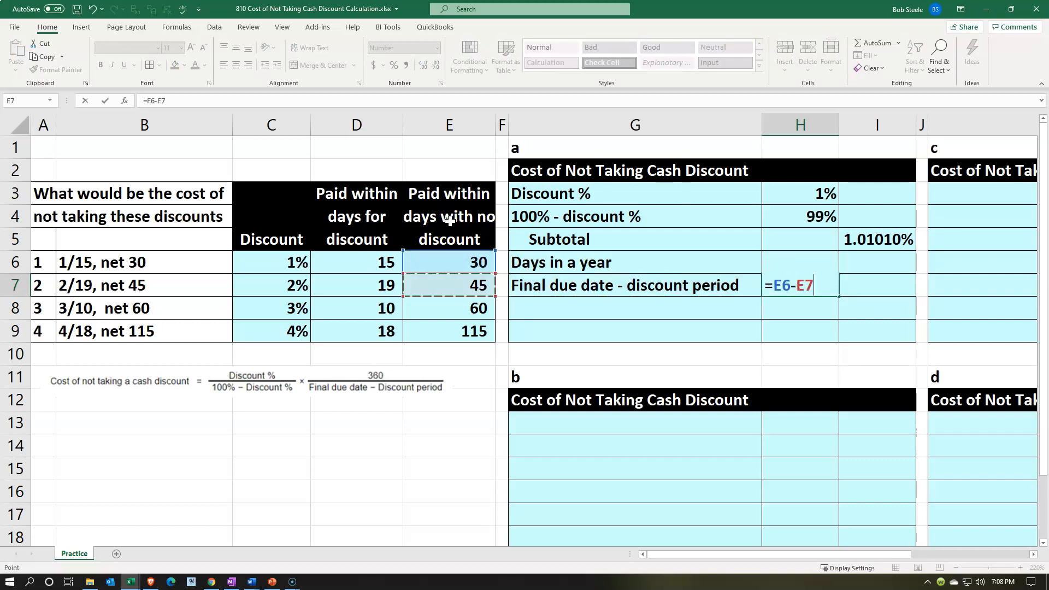
key(Up)
key(Return)
key(Up)
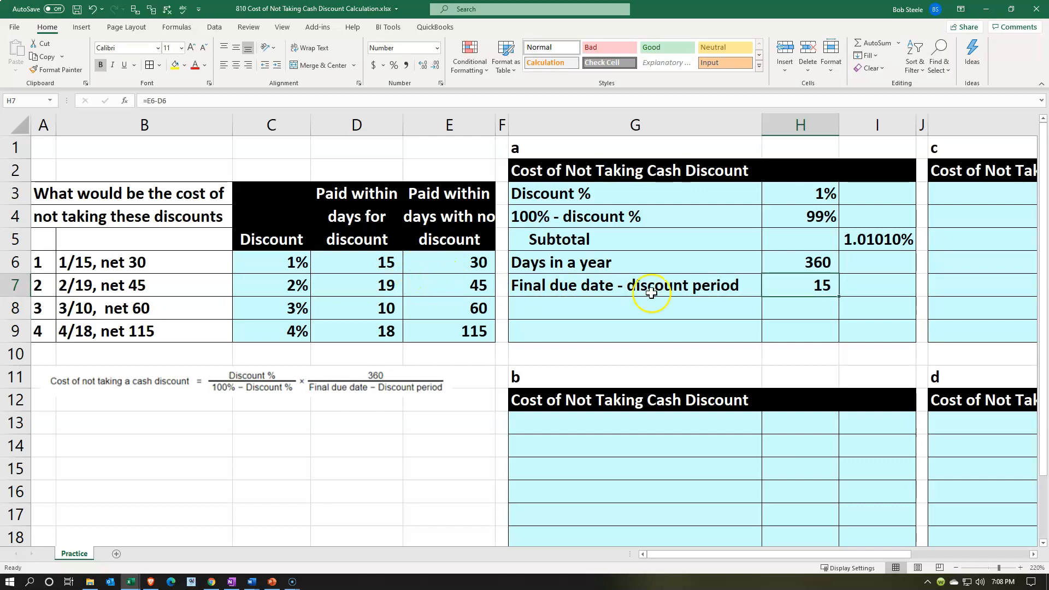
- Underline the values in H4 and H7 of table a
click(805, 223)
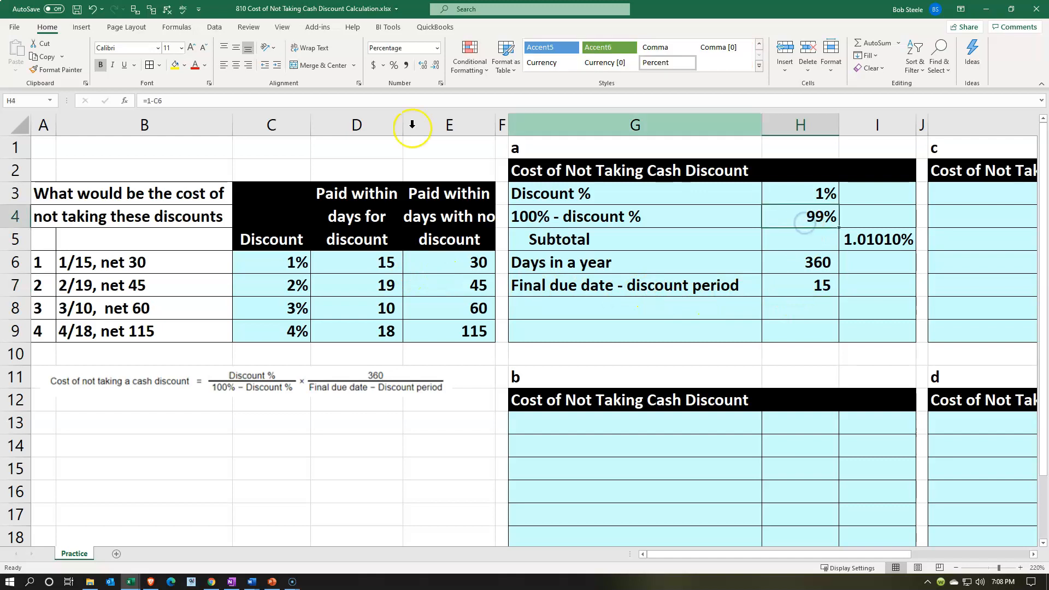
click(125, 65)
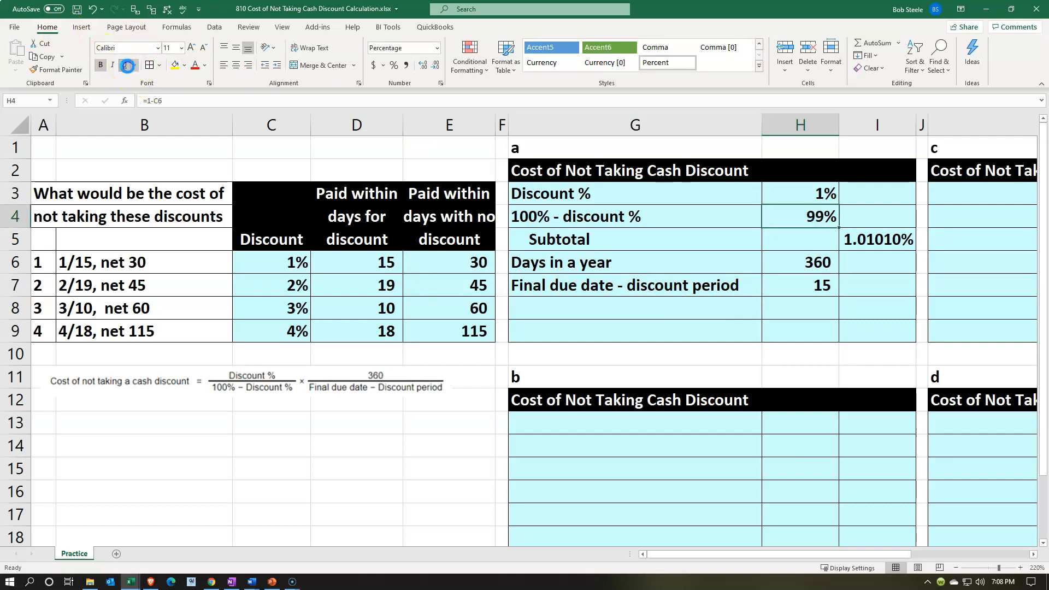
click(795, 279)
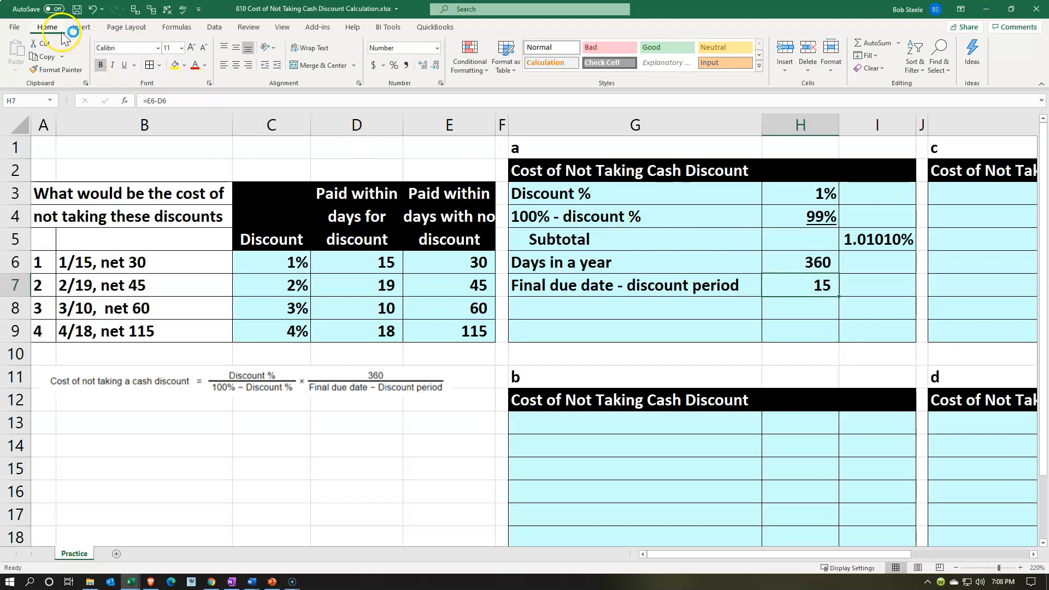
click(124, 65)
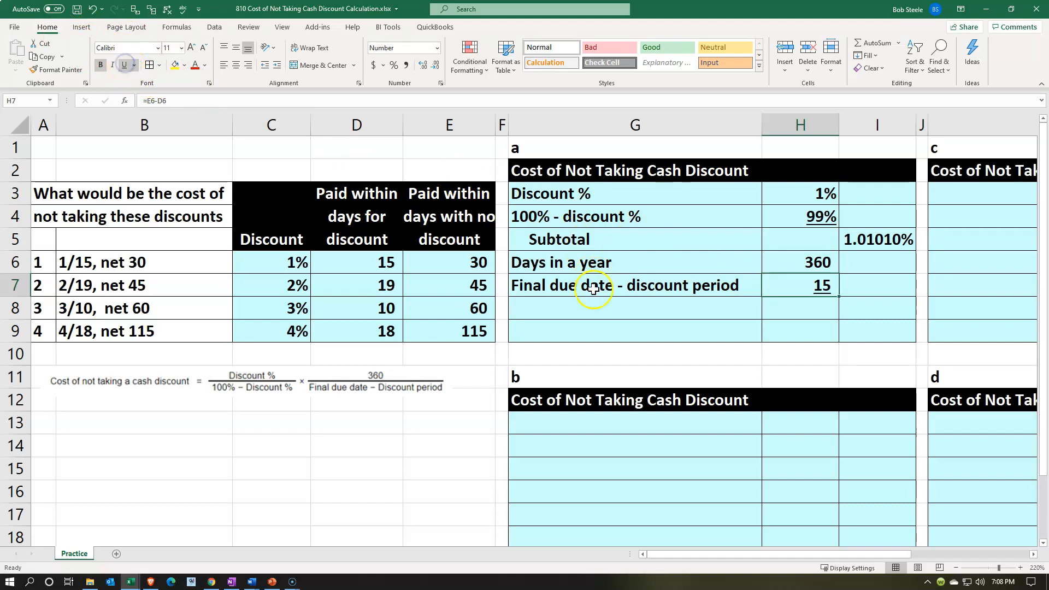
- Add a second "Subtotal" row in G8 and divide the days in a year by the period difference in I8 with =H6/H7
click(591, 309)
text(Subtotal)
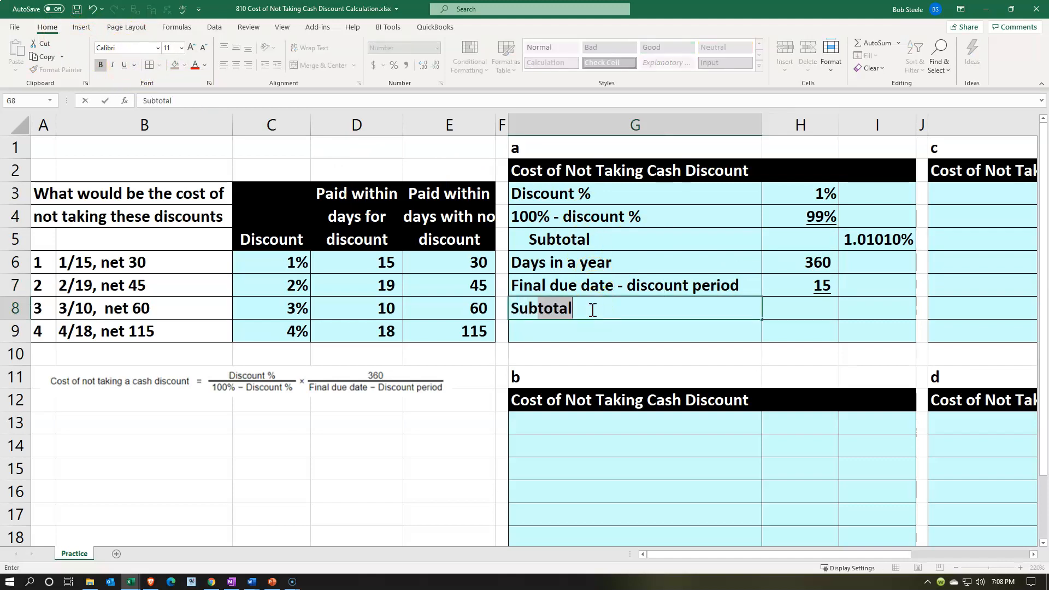
key(Tab)
key(Tab)
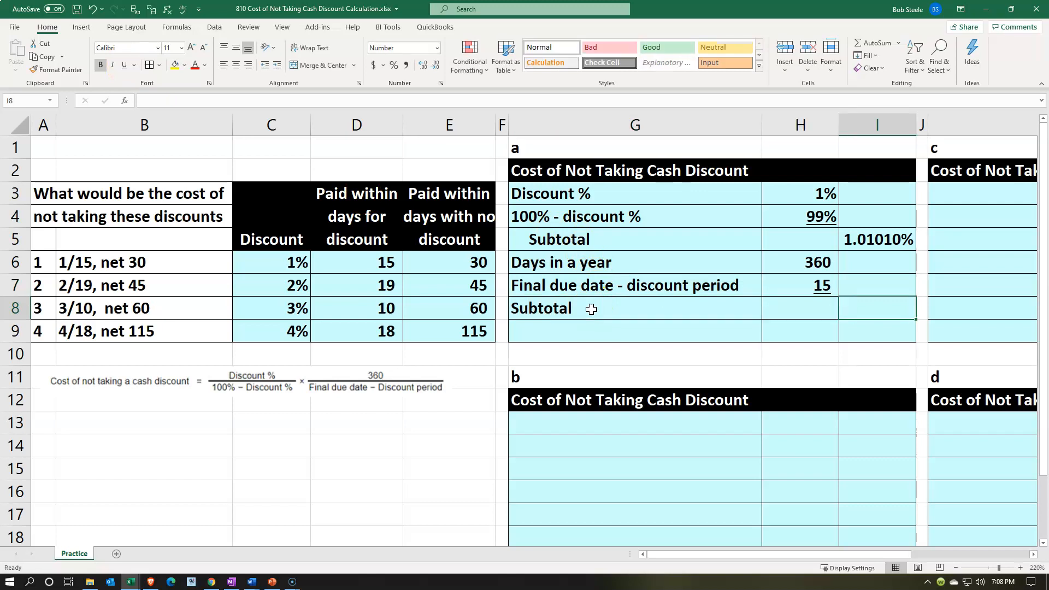
text(=)
key(Left)
key(Up)
key(Up)
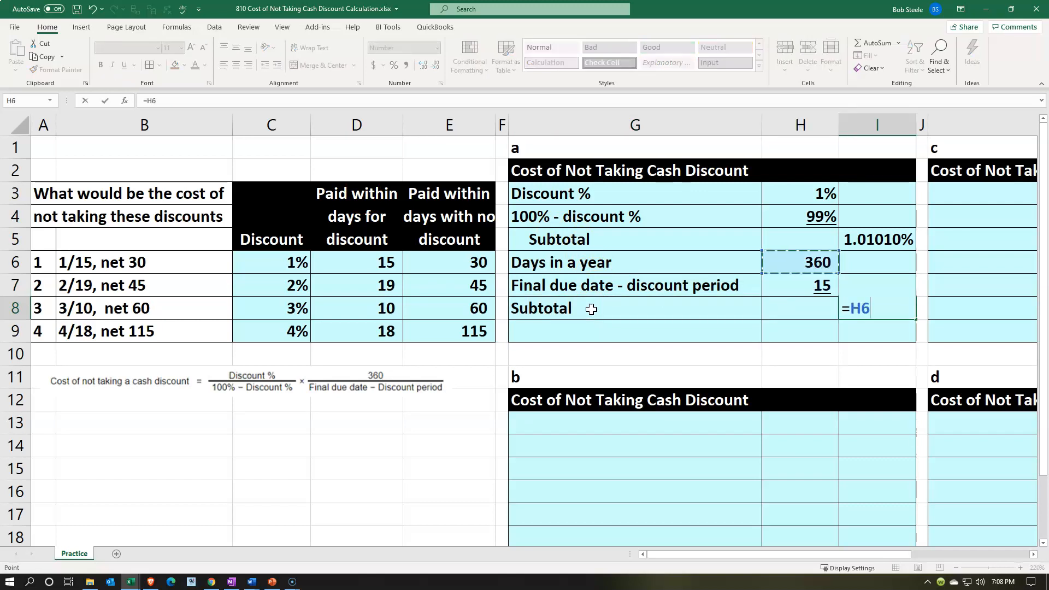
text(/)
key(Down)
key(Return)
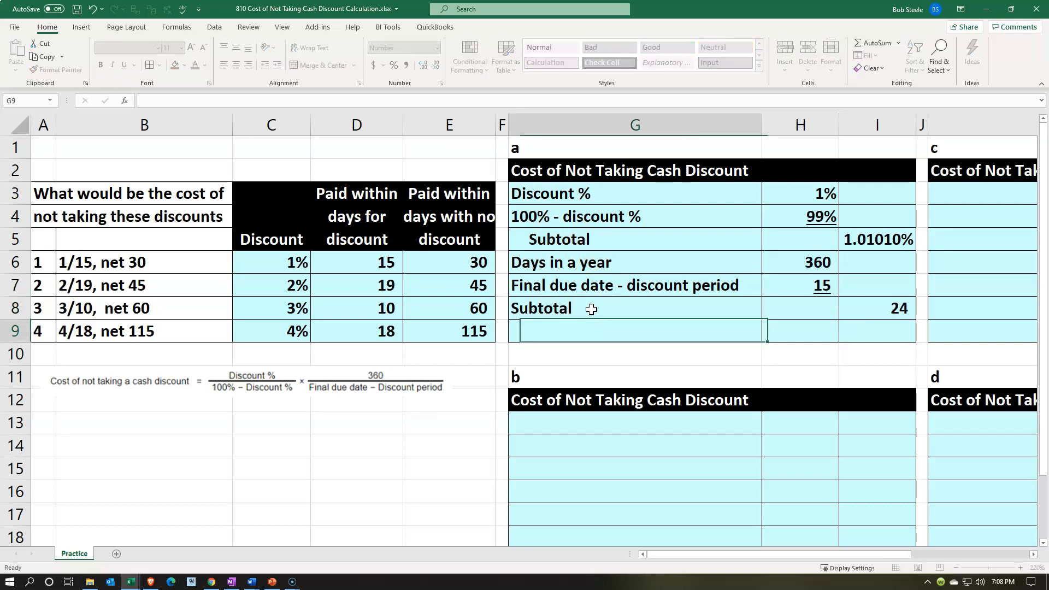
- Indent the second Subtotal label in G8
click(591, 309)
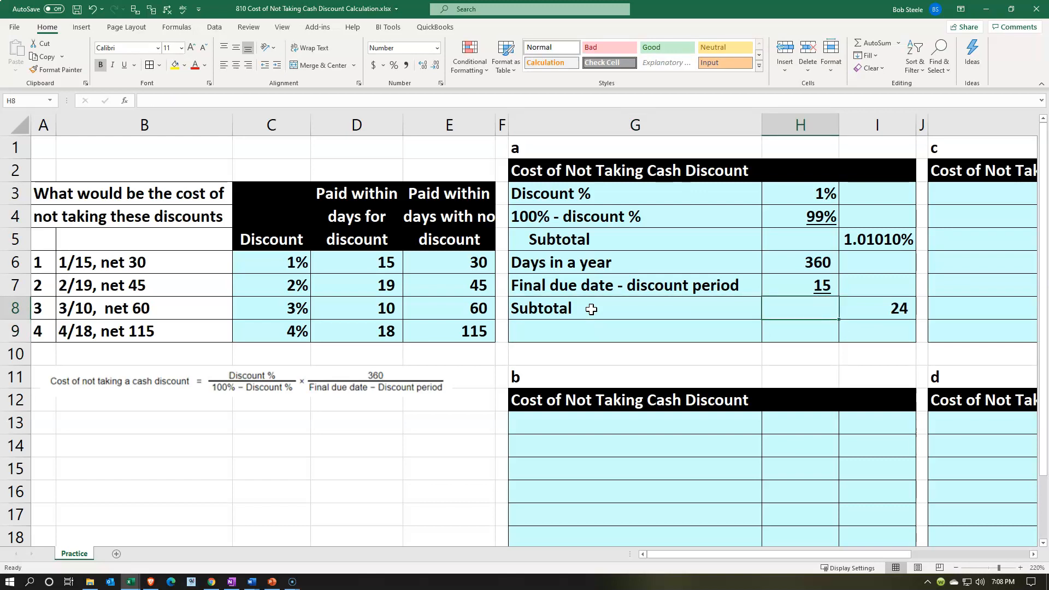
click(592, 310)
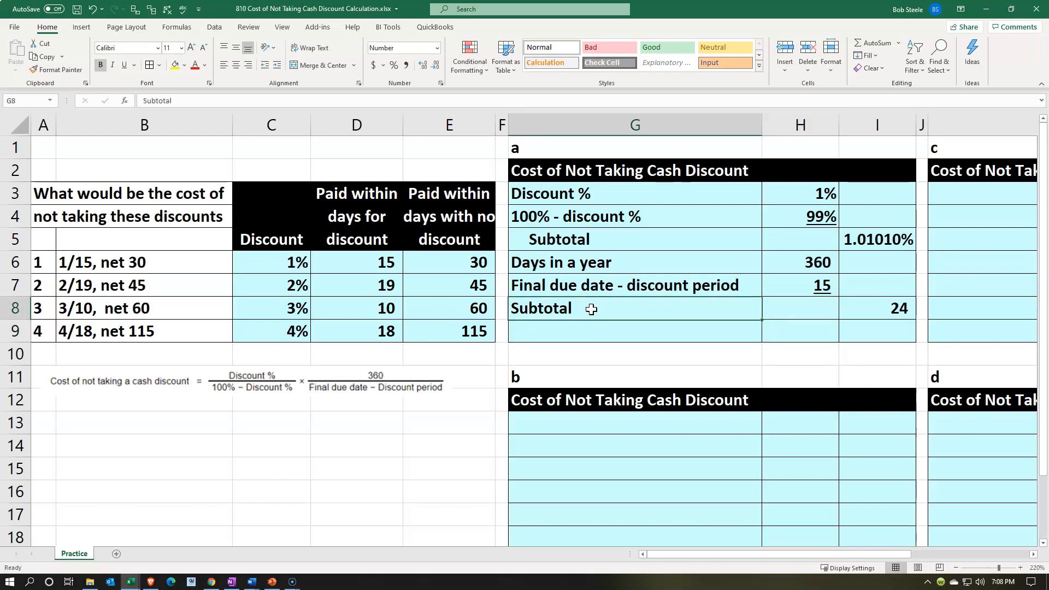
click(50, 33)
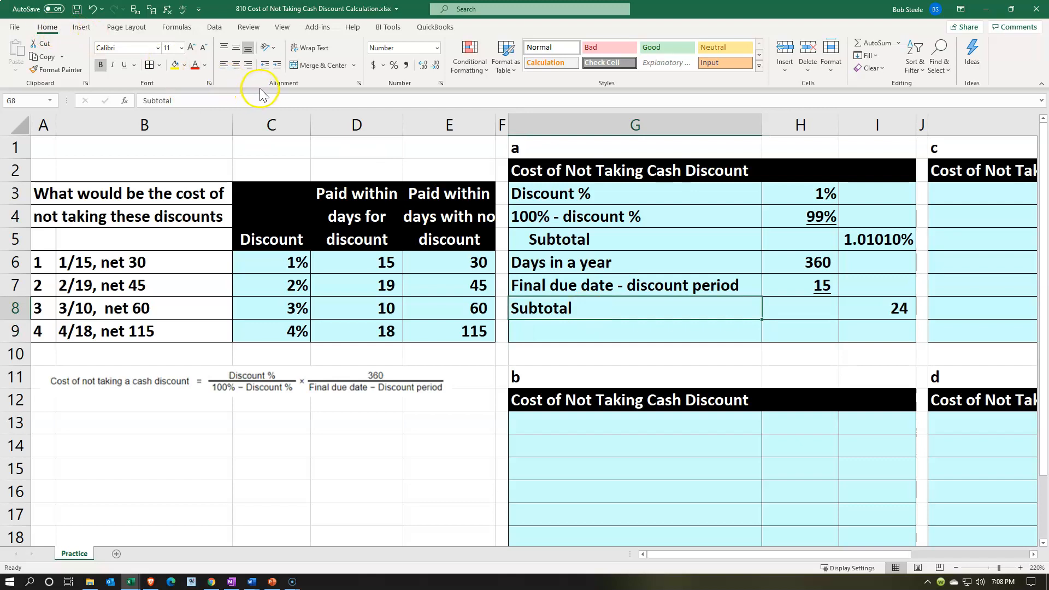
click(277, 65)
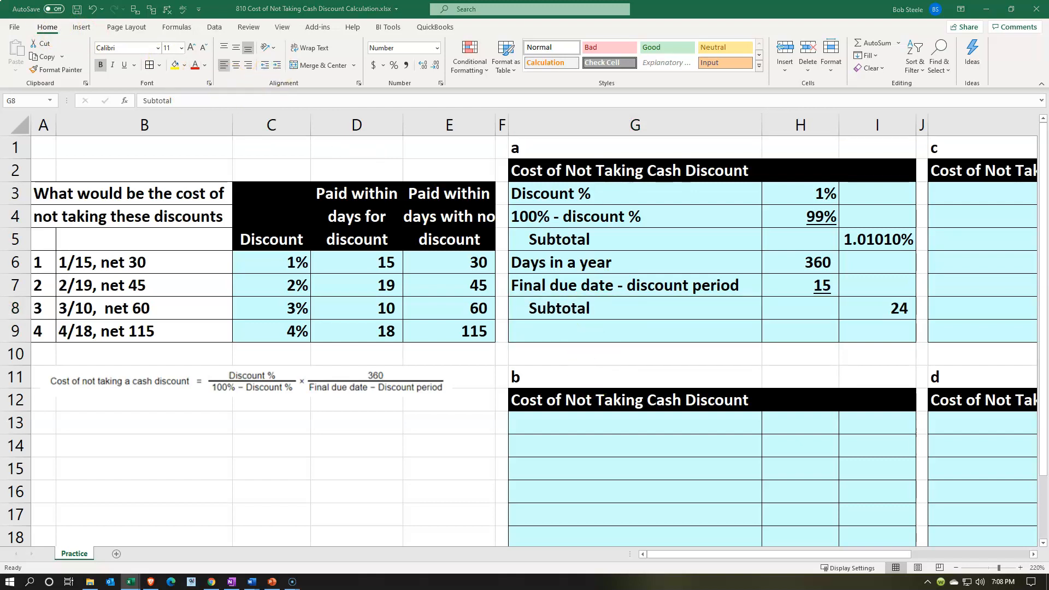
- Add a "Cost of not taking cash discount" row in G9 and multiply the two subtotals in I9 with the formula =I5*I8
click(609, 330)
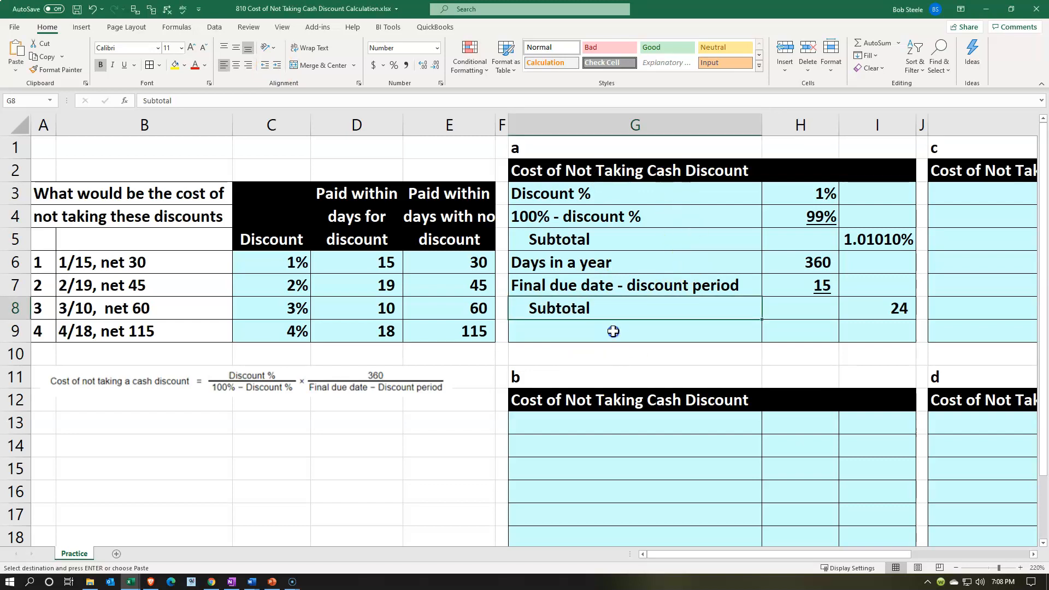
text(Cost of not taking cash discount)
key(Right)
key(Right)
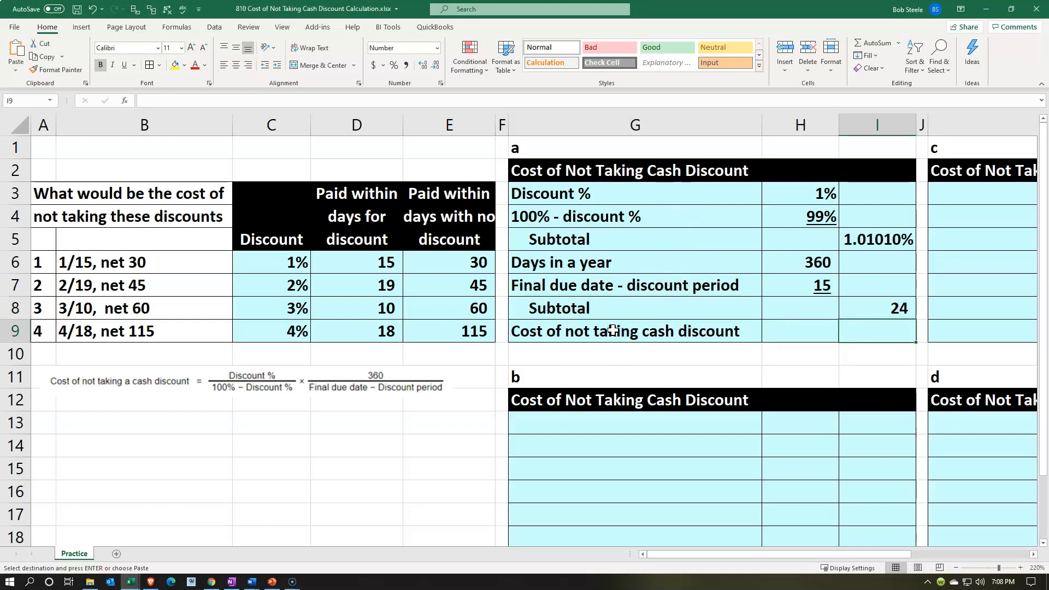
text(=)
key(Up)
key(Up)
key(Up)
key(Up)
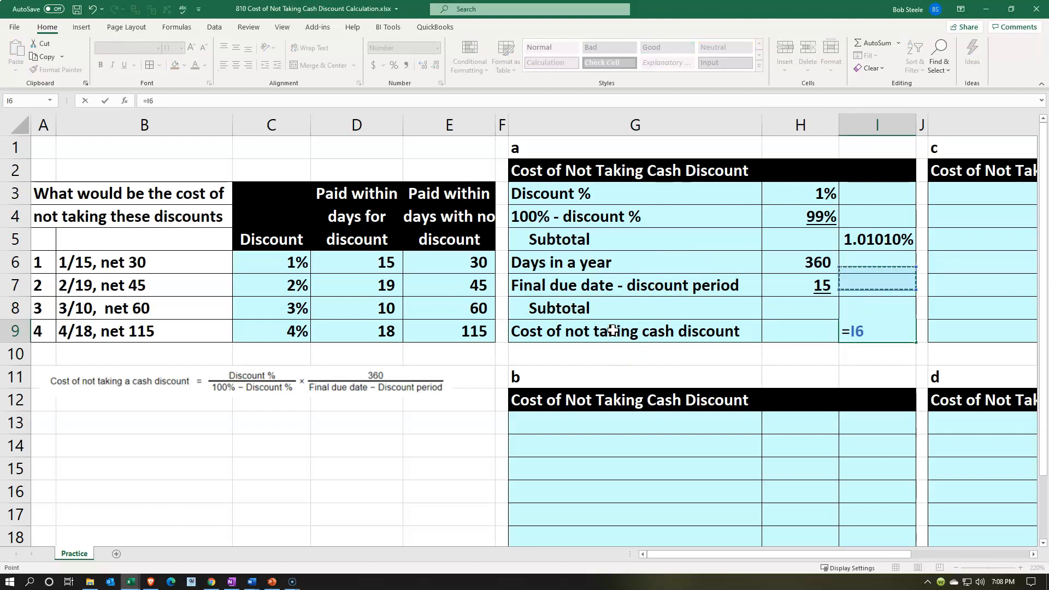
text(*)
key(Up)
key(ctrl+Return)
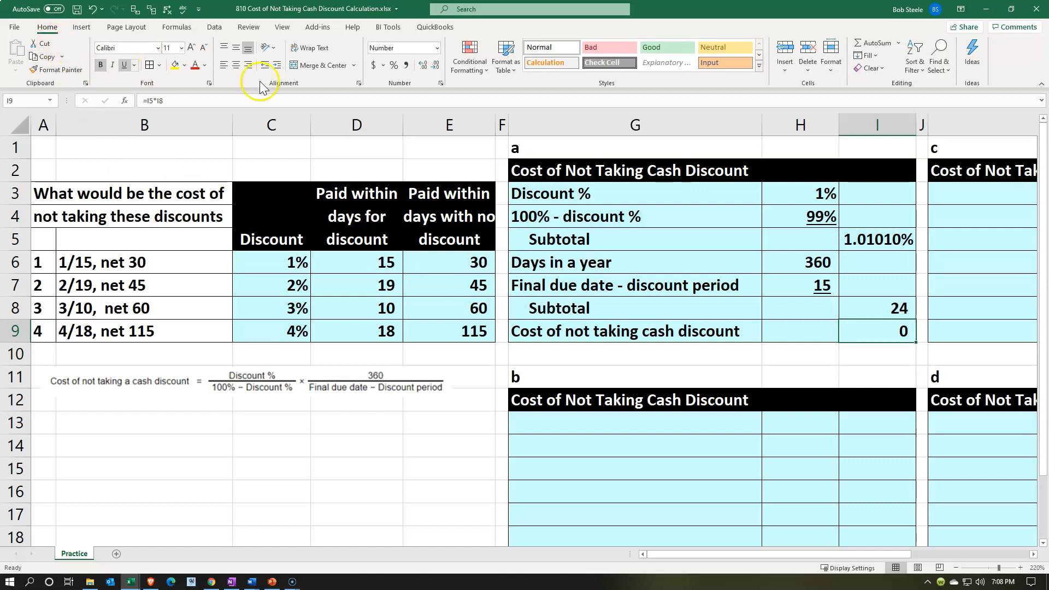
- Format the cost of not taking the cash discount in I9 as a percentage with two decimal places
click(393, 65)
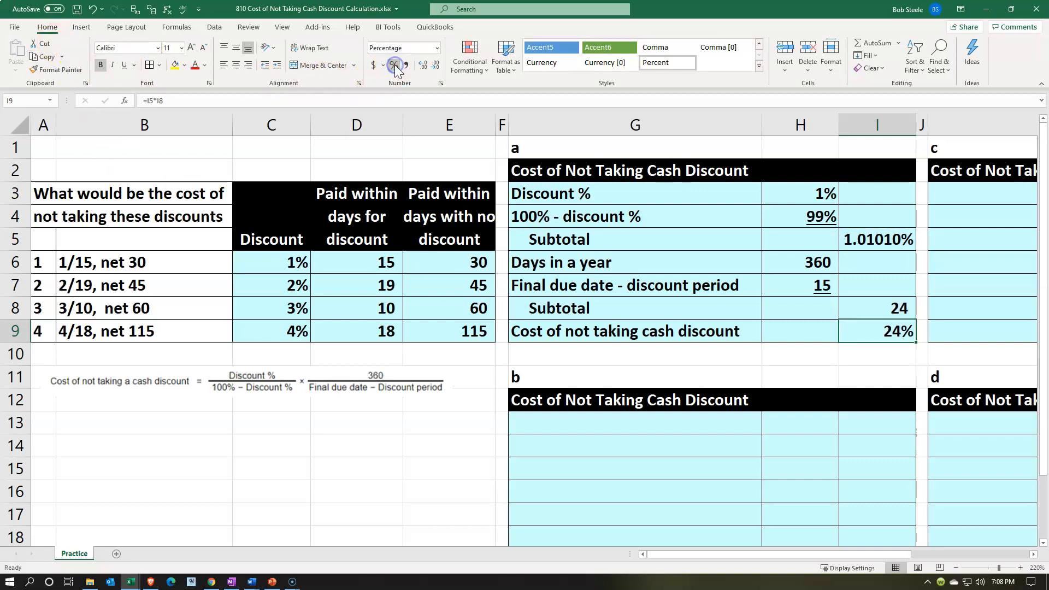
click(425, 66)
click(425, 66)
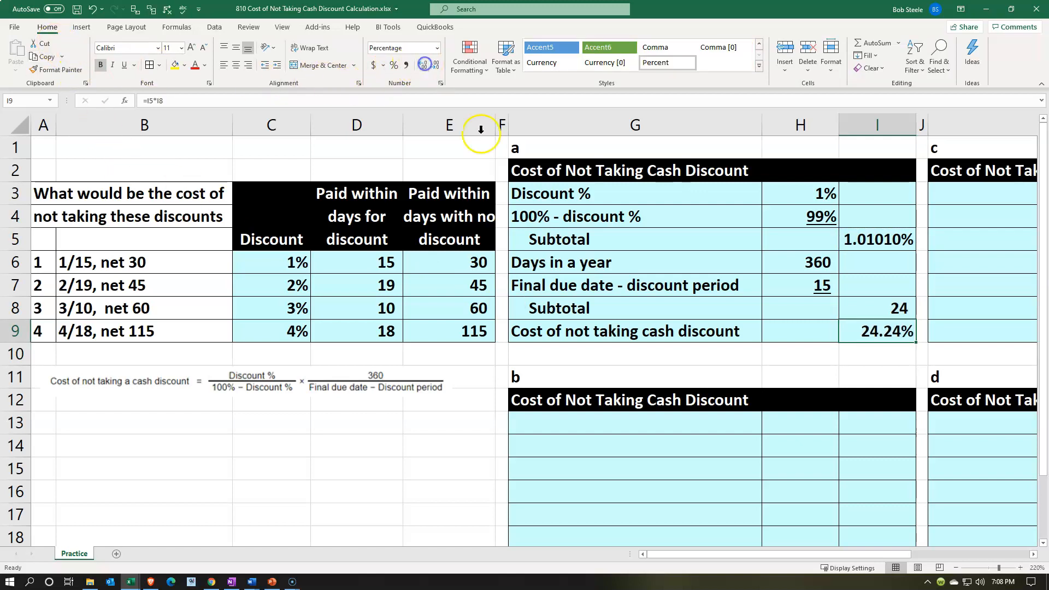
- Underline the second subtotal value in I8
click(880, 303)
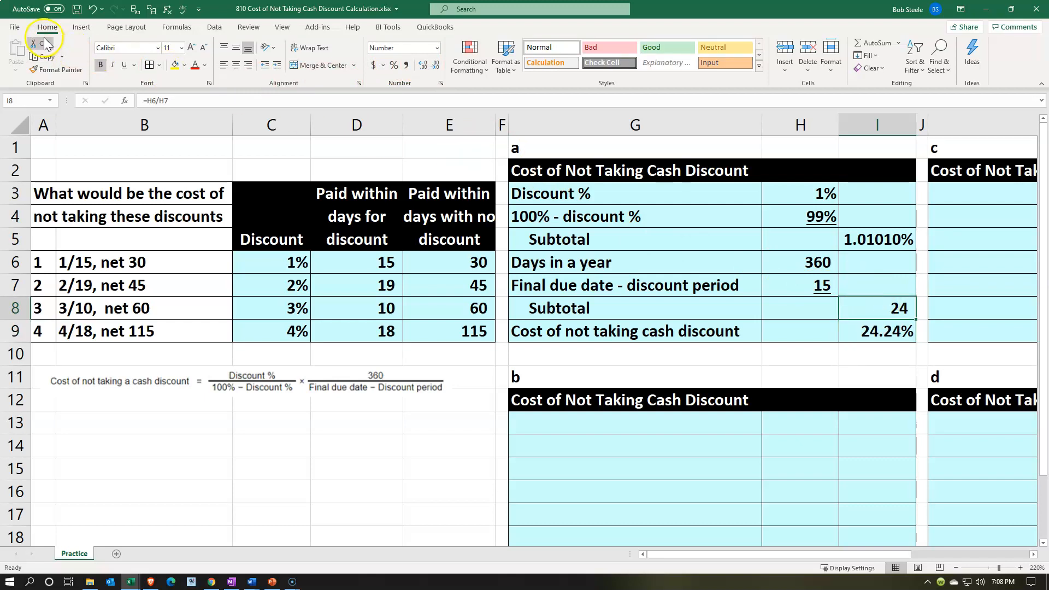
click(124, 65)
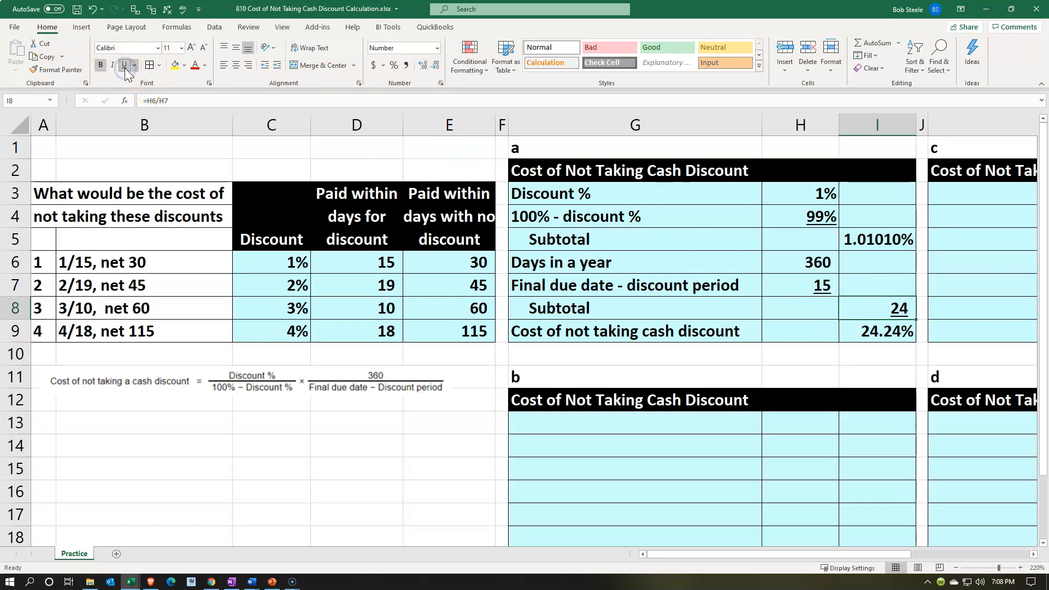
click(674, 356)
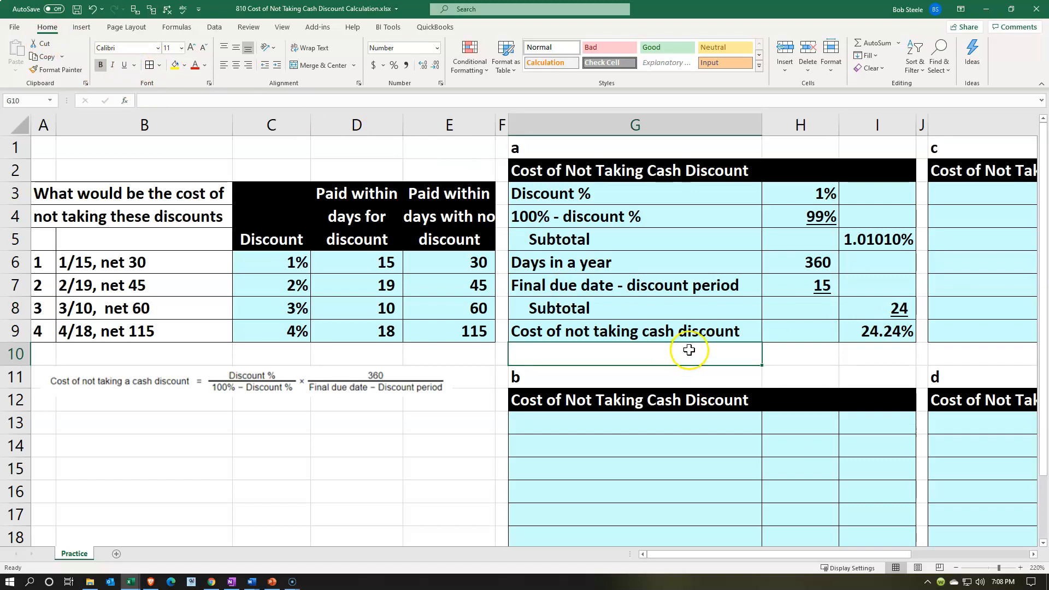
click(845, 334)
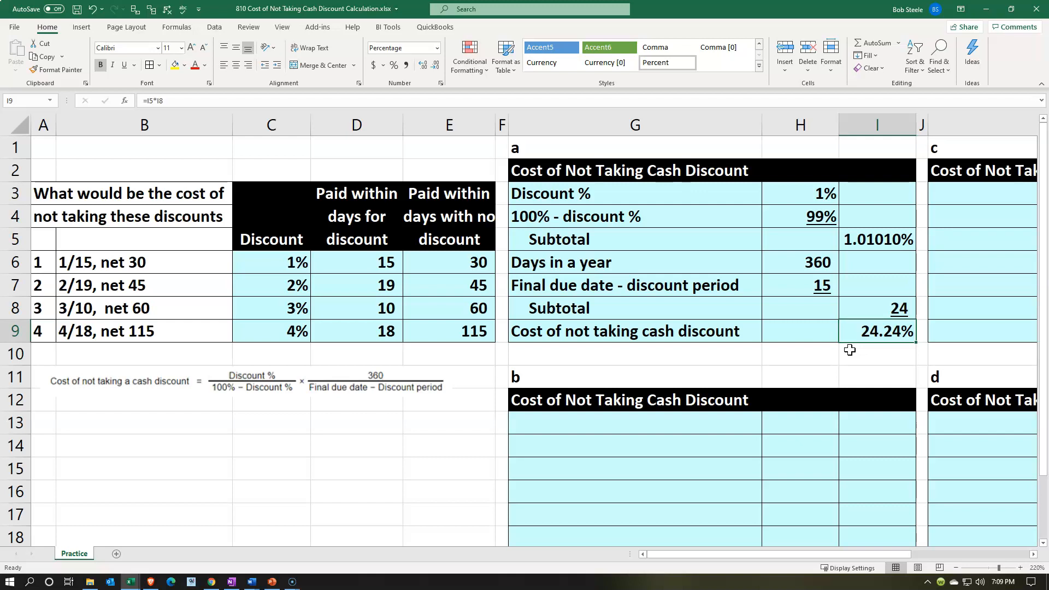
click(144, 283)
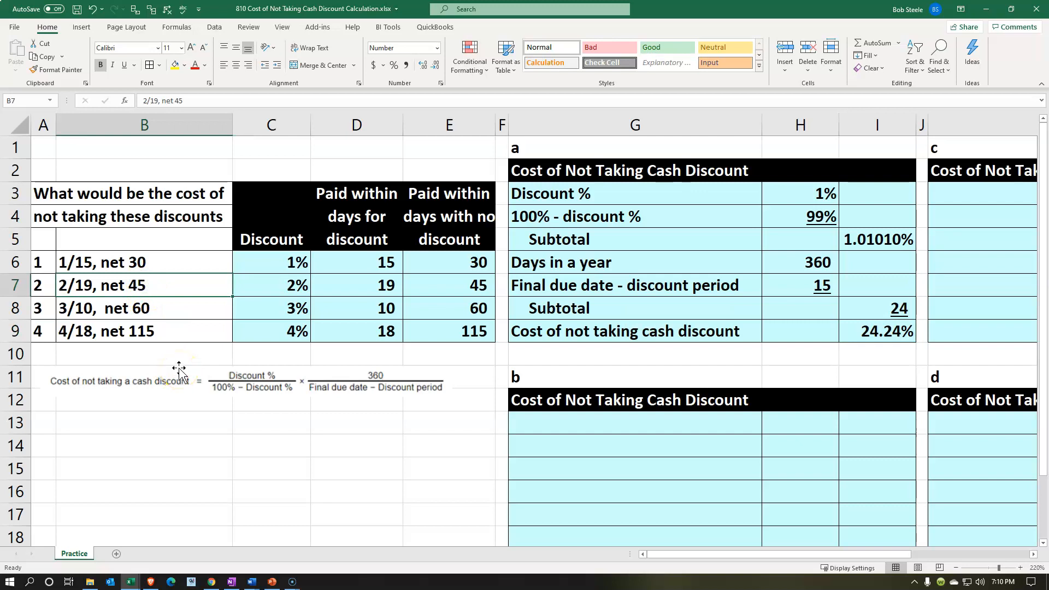
key(Right)
key(Right)
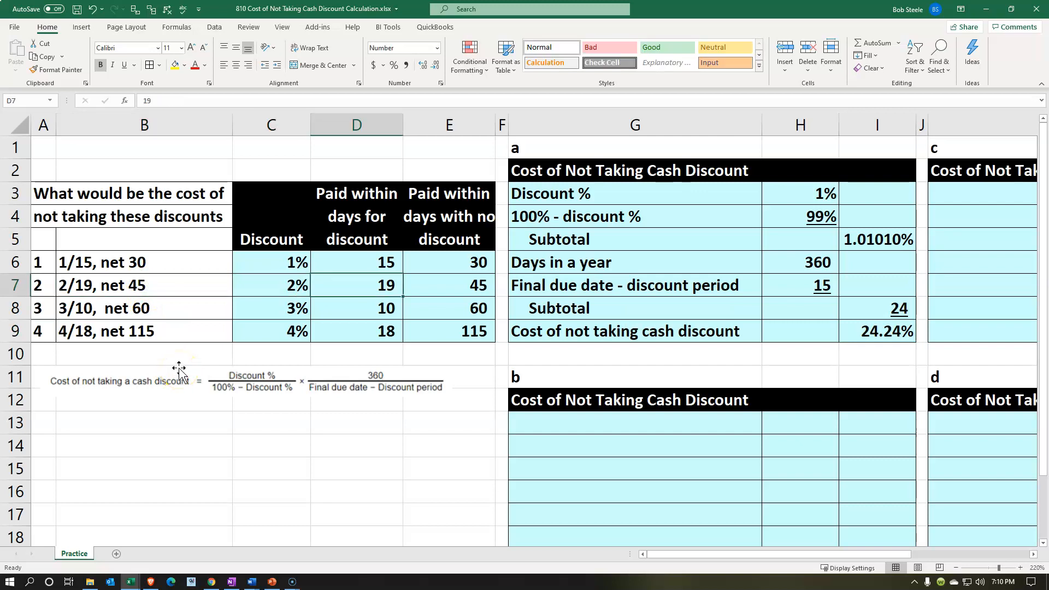
key(Right)
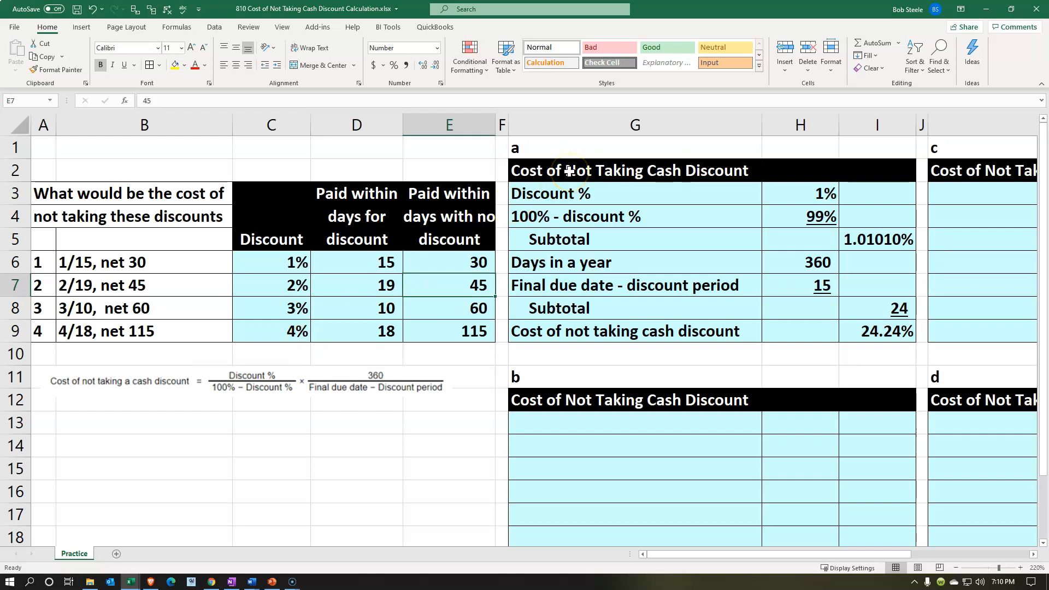
- Fill the first row label of table b in G13 by linking it to the Discount % label with =G3
click(180, 390)
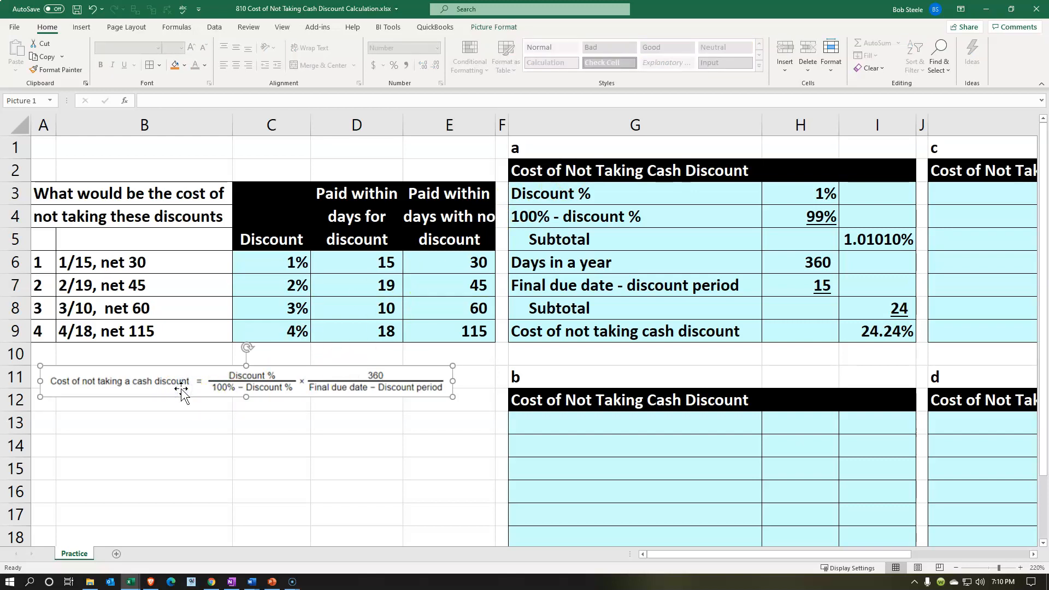
click(566, 439)
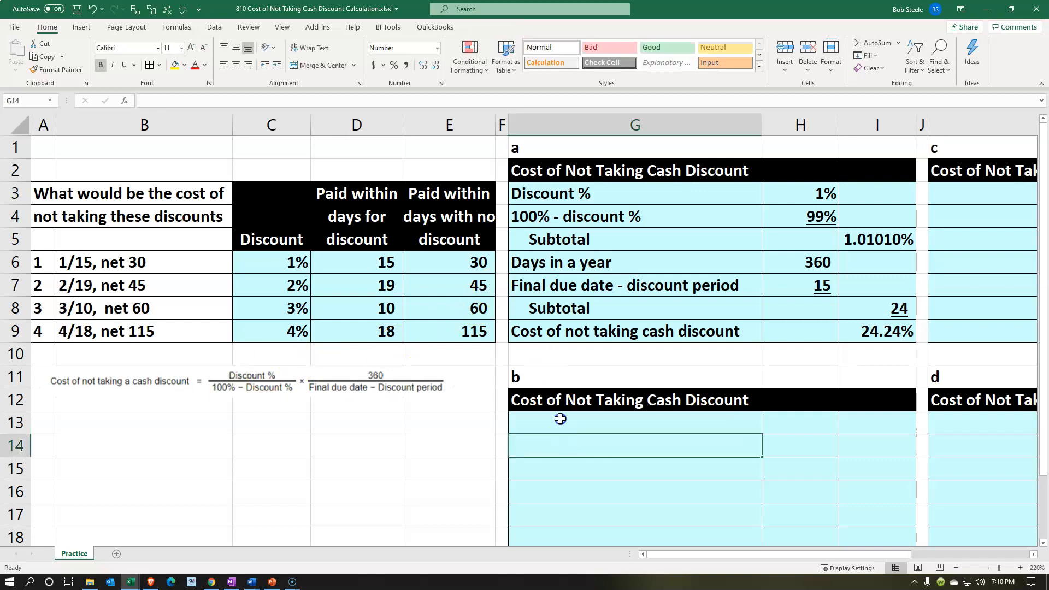
click(561, 419)
text(=)
key(Up)
key(Up)
key(Up)
key(Up)
key(Up)
key(Up)
key(Up)
key(Up)
key(Up)
key(Up)
key(Return)
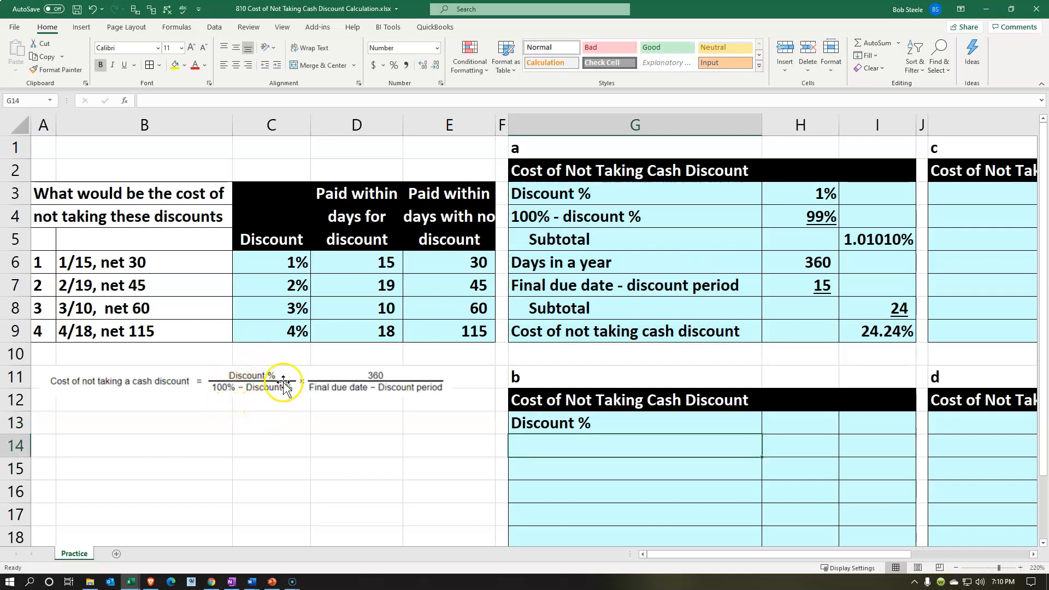
- Pull the 2/19, net 45 discount into H13 with the formula =C7 and format it as a percentage
key(Right)
key(Up)
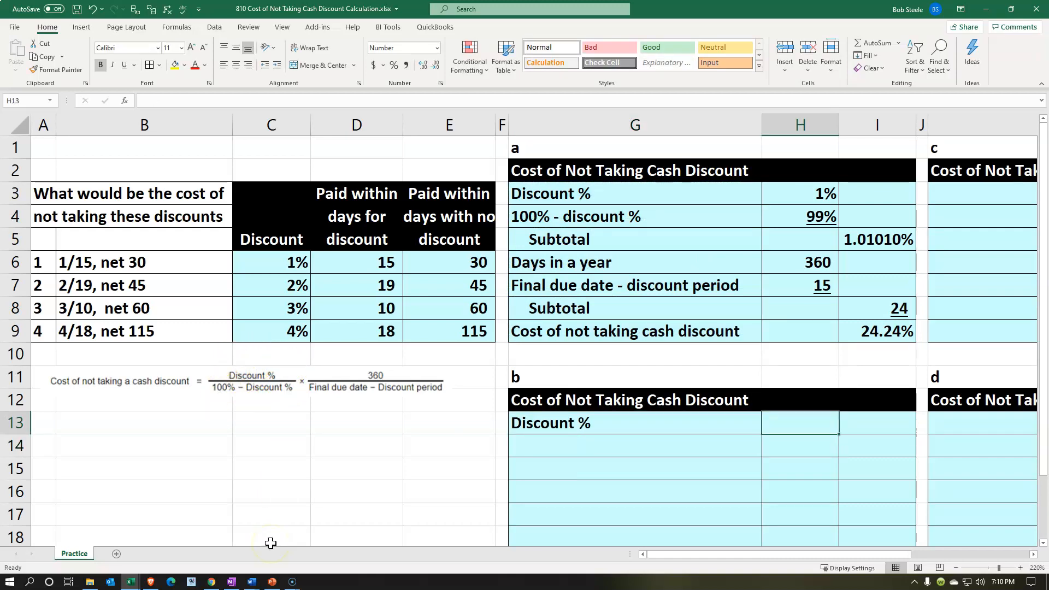
text(=)
key(Left)
key(Left)
key(Left)
key(Left)
key(Up)
key(Up)
key(Up)
key(Up)
key(Up)
key(Up)
key(Left)
key(Return)
key(Up)
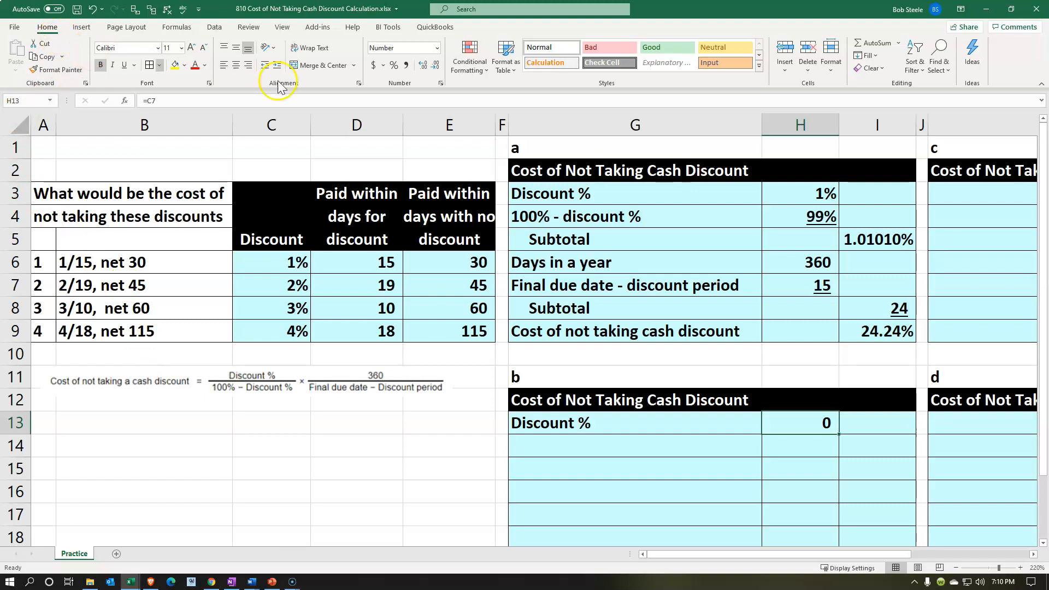
click(394, 66)
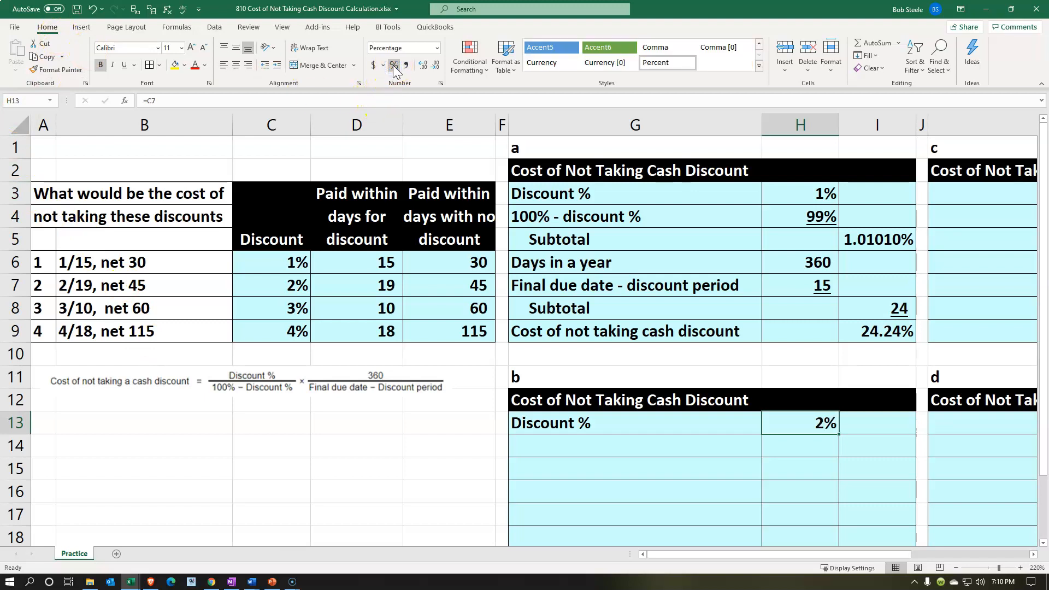
key(Left)
text(+)
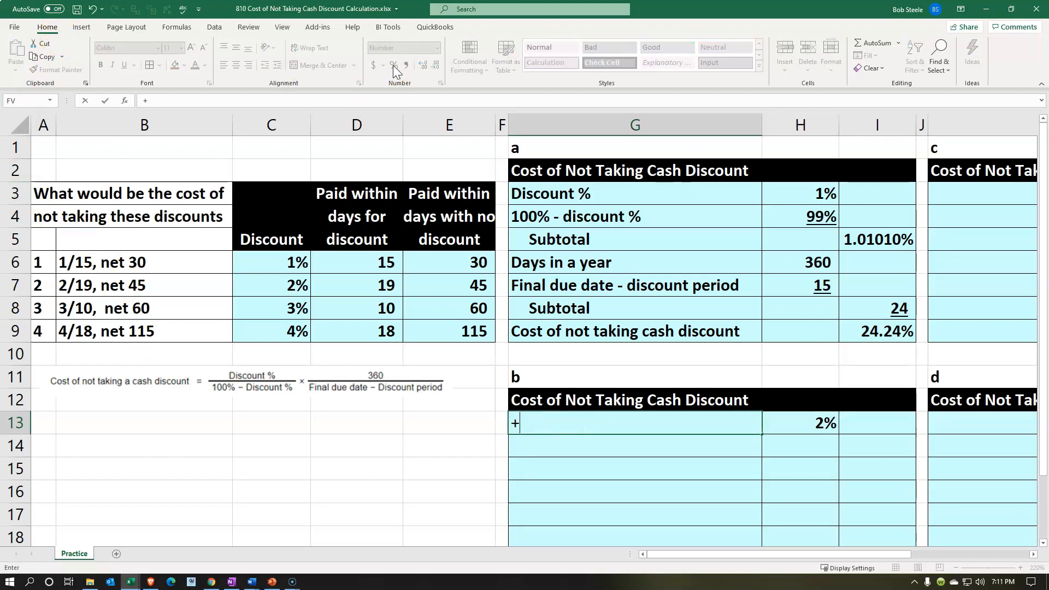
key(Return)
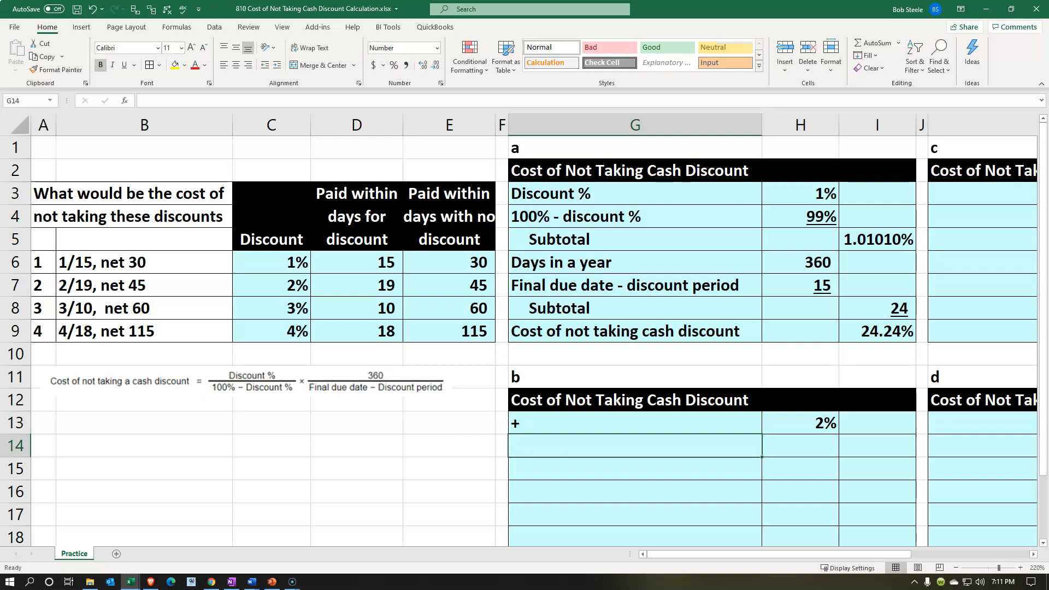
click(93, 10)
- Link the label in G14 to table a's "100% - discount %" label with =G4
key(Down)
text(=)
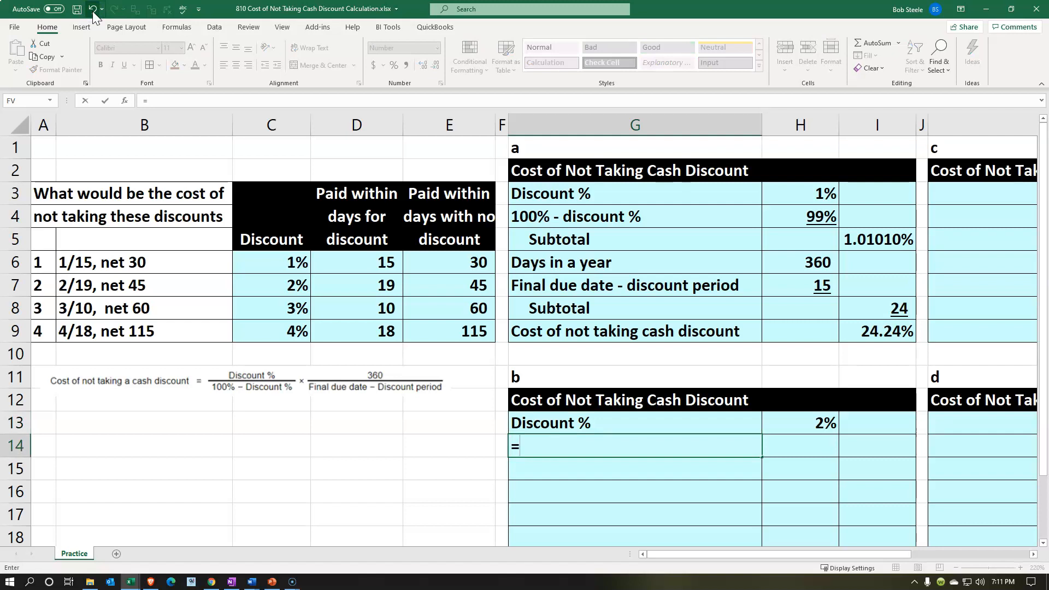
key(Up)
key(Up)
key(Up)
key(Up)
key(Up)
key(Up)
key(Up)
key(Up)
key(Up)
key(Up)
key(Return)
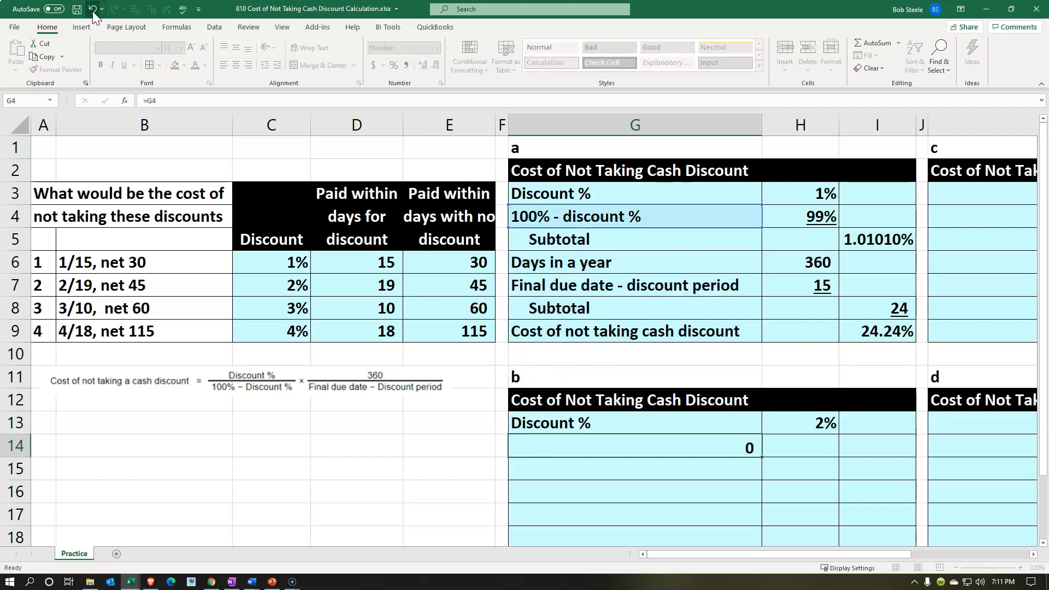
key(Tab)
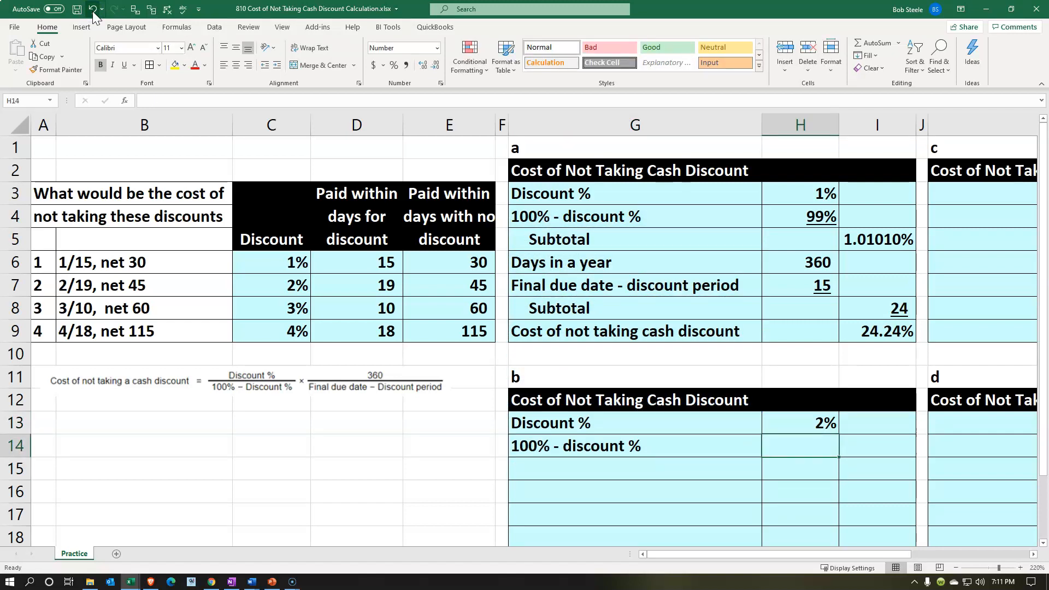
- Calculate 100% minus the discount in H14 with the formula =1-C7 and format it as a percentage
text(=)
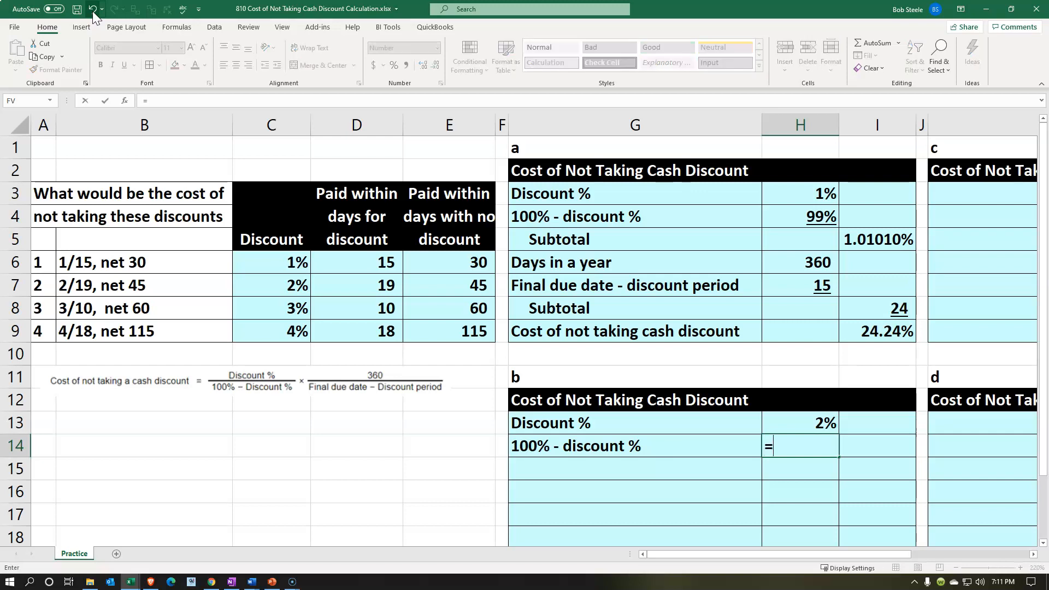
text(1-)
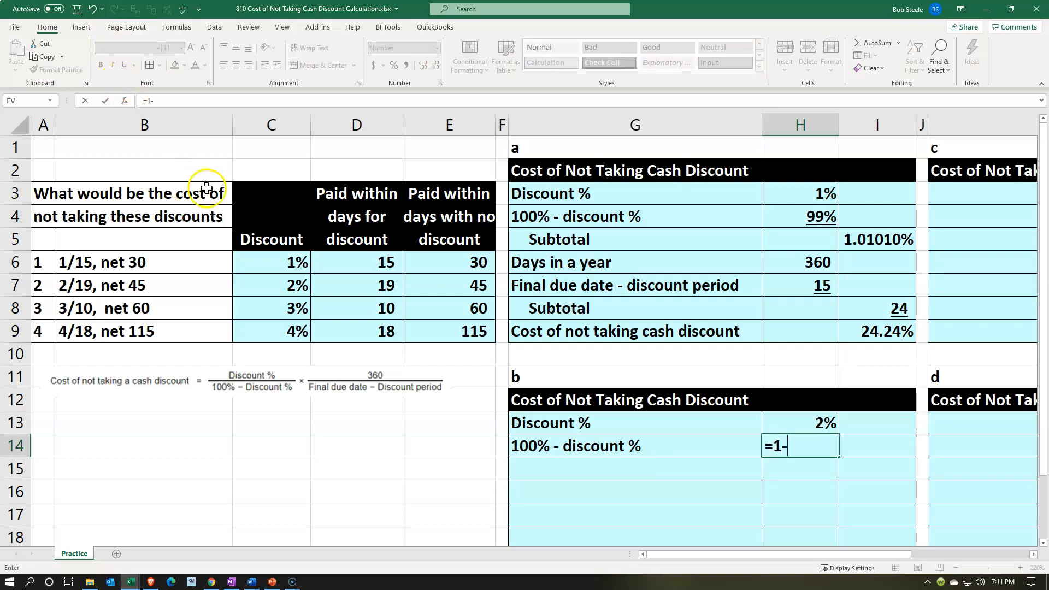
click(260, 281)
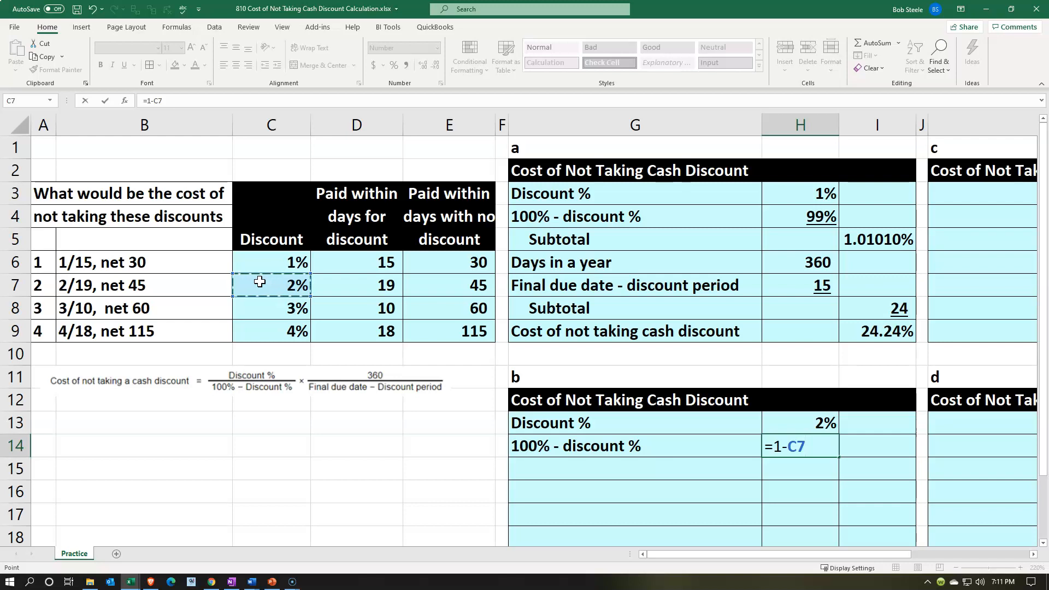
key(Return)
key(Up)
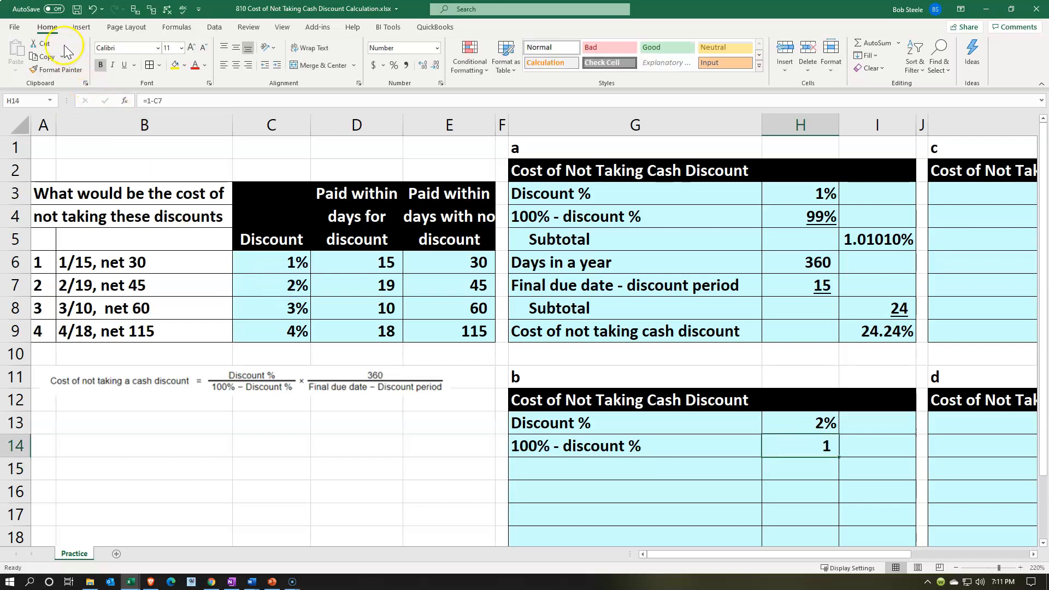
click(391, 67)
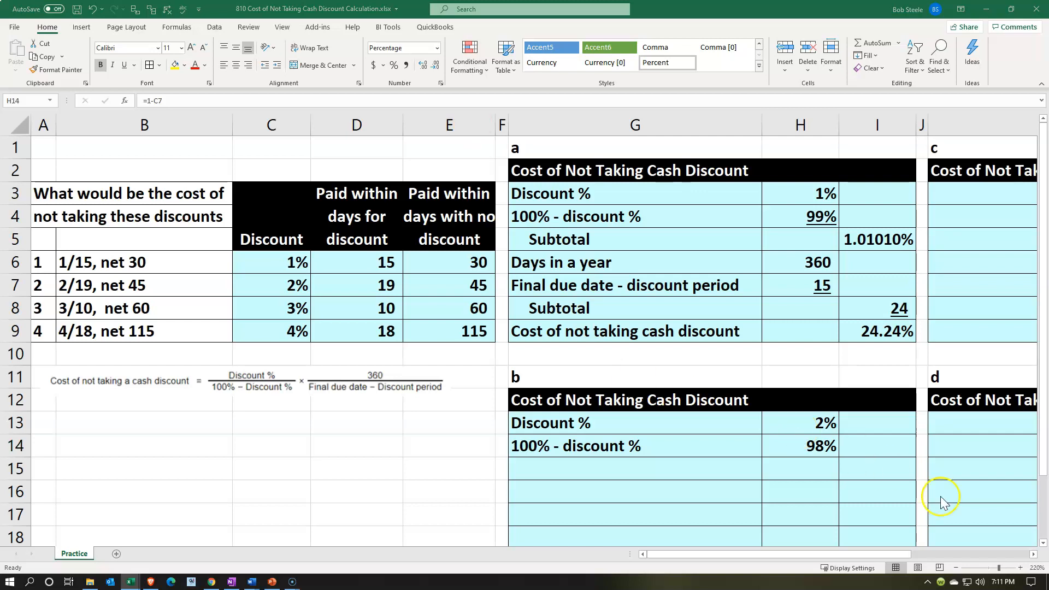
- Add a "Subtotal" row in G15 and divide the discount by its complement in I15 with the formula =H13/H14
click(624, 468)
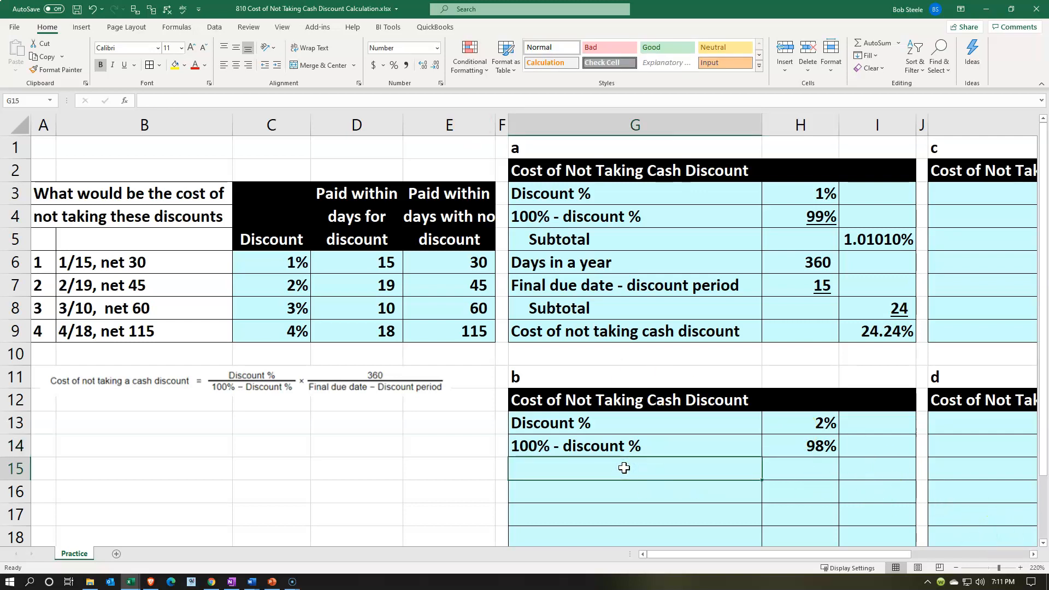
text(Subtotal)
key(Tab)
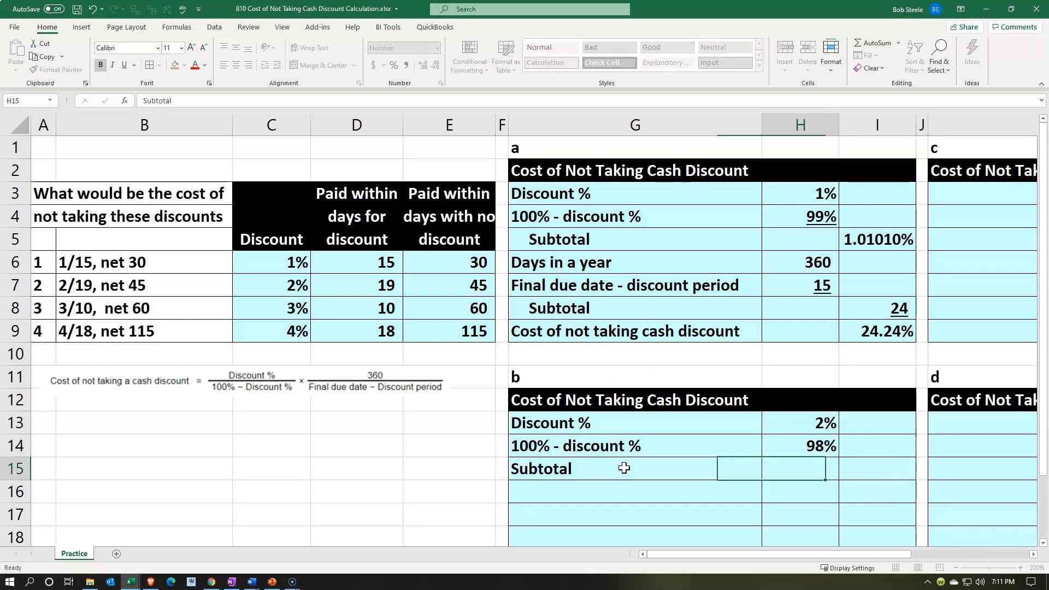
key(Tab)
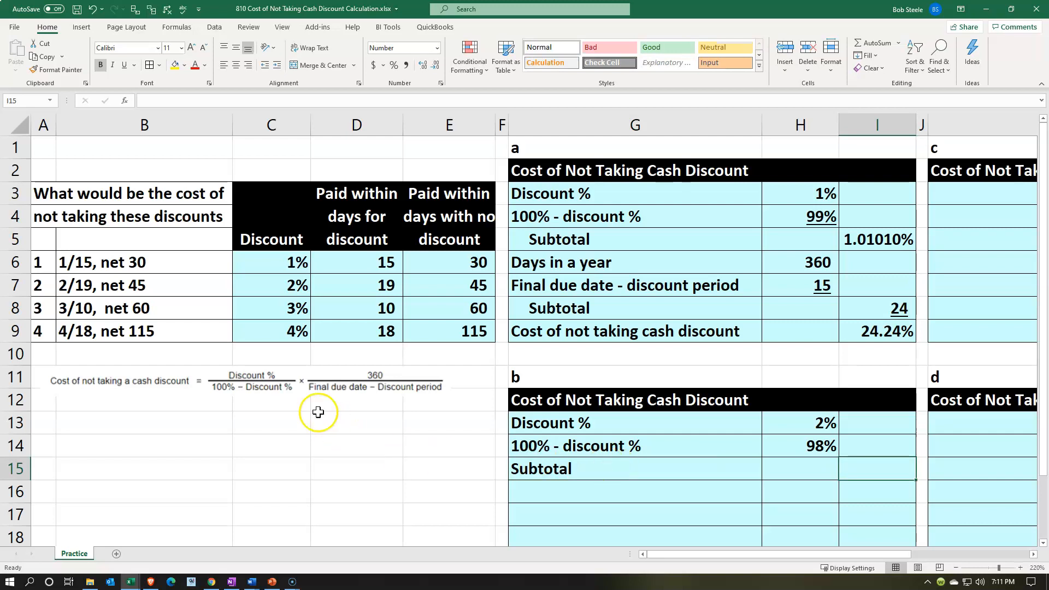
text(=)
key(Left)
key(Up)
key(Up)
text(/)
key(Left)
key(Up)
key(Return)
key(Up)
key(Right)
key(Right)
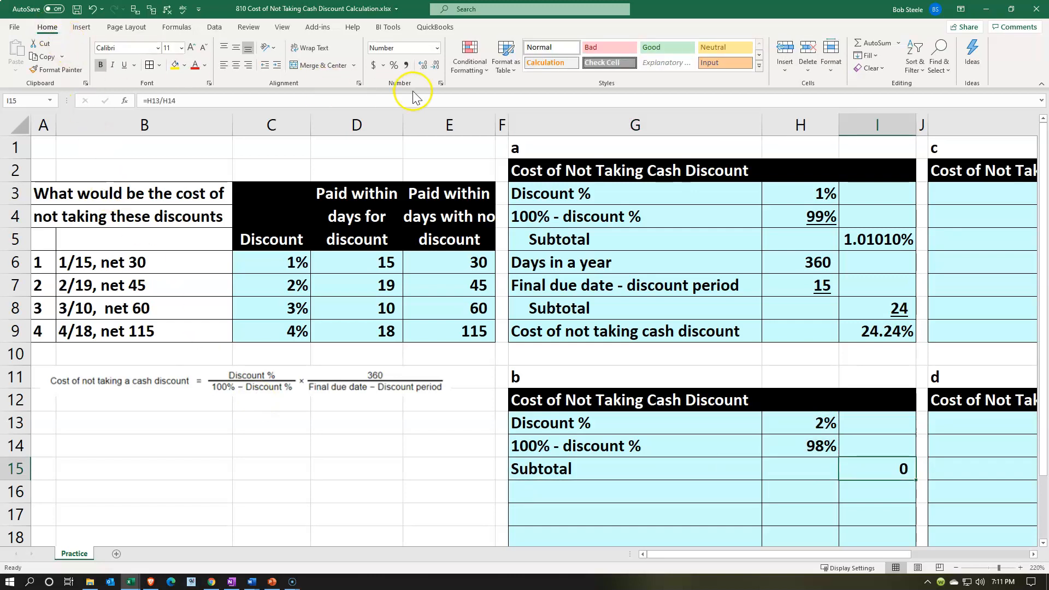
- Format the subtotal in I15 as a percentage with four decimal places and indent the Subtotal label in G15
click(394, 66)
click(423, 66)
click(423, 66)
click(424, 66)
click(424, 67)
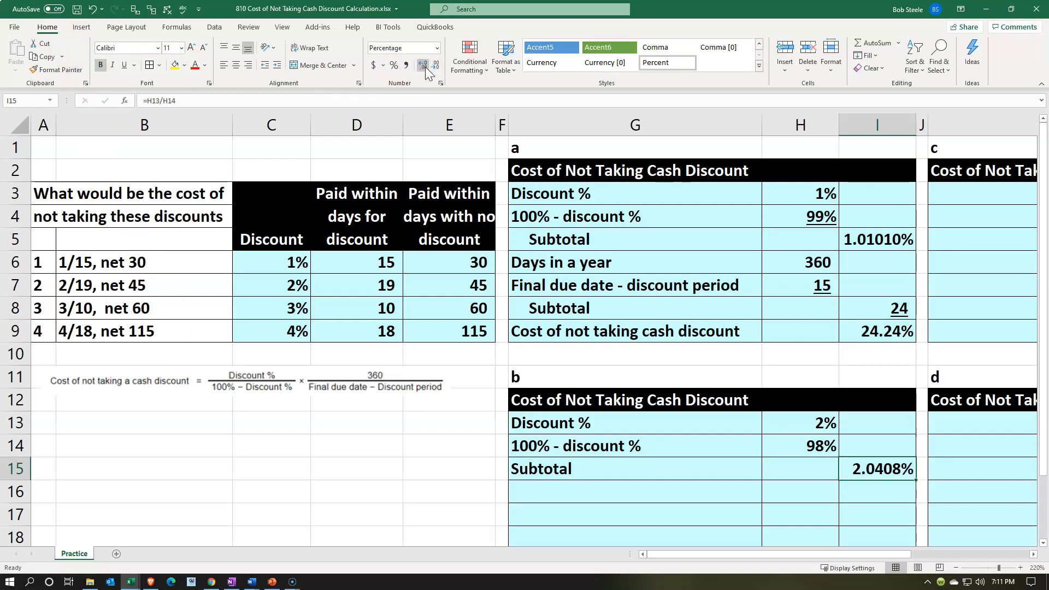
click(670, 473)
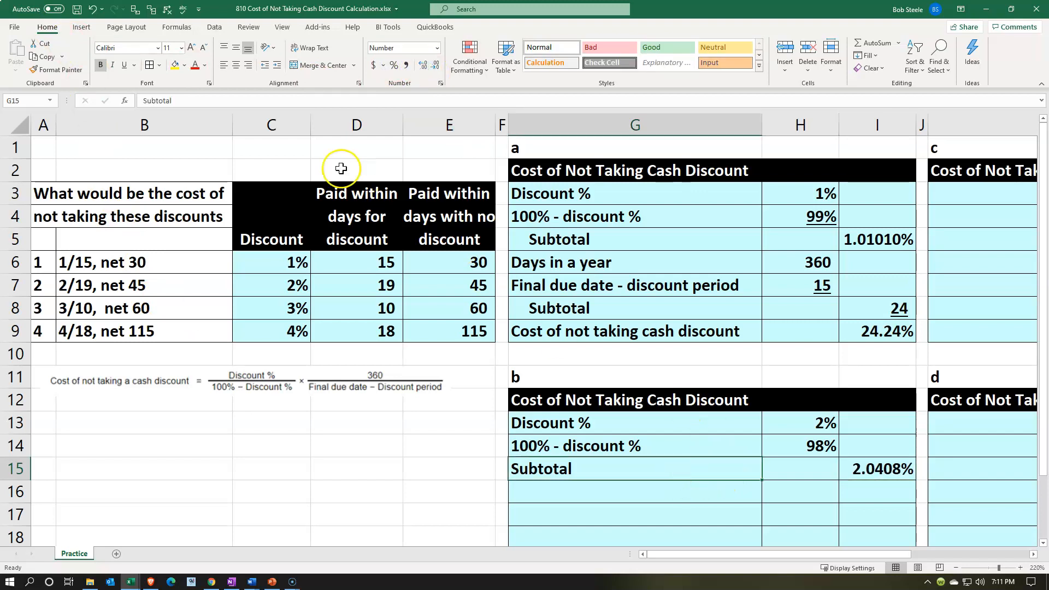
click(277, 66)
- Link G16 to table a's "Days in a year" label and calculate the days in H16 with the formula =30*12
click(596, 491)
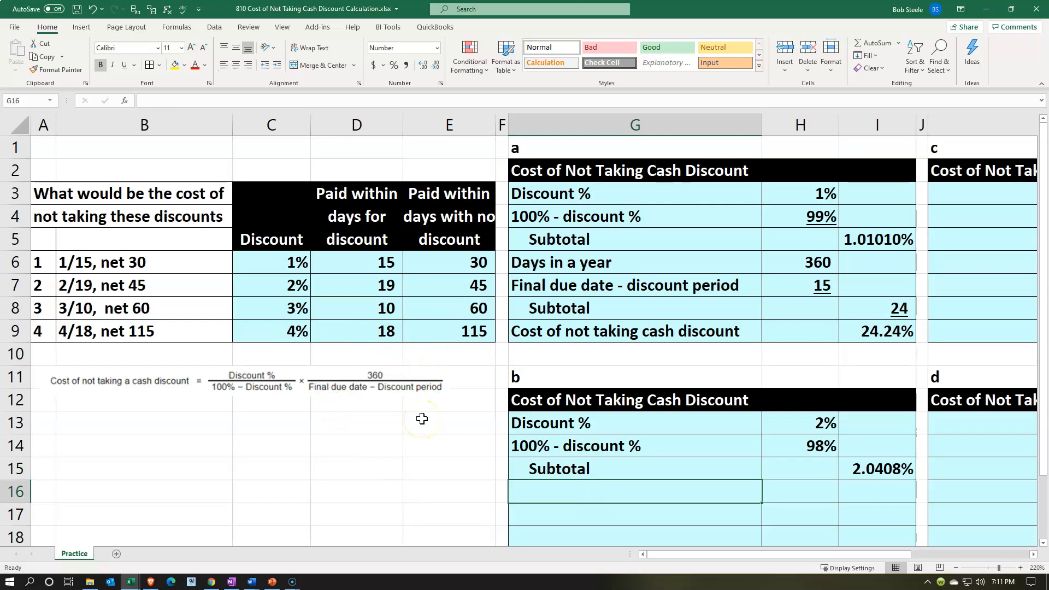
text(=)
key(Up)
key(Up)
key(Up)
key(Up)
key(Up)
key(Up)
key(Up)
key(Up)
key(Up)
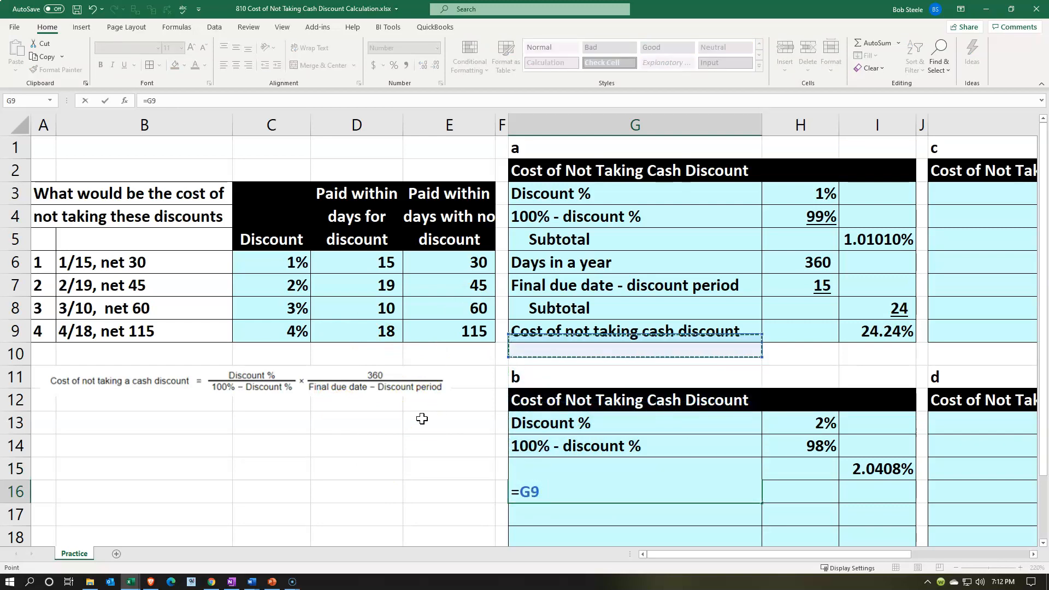
key(Tab)
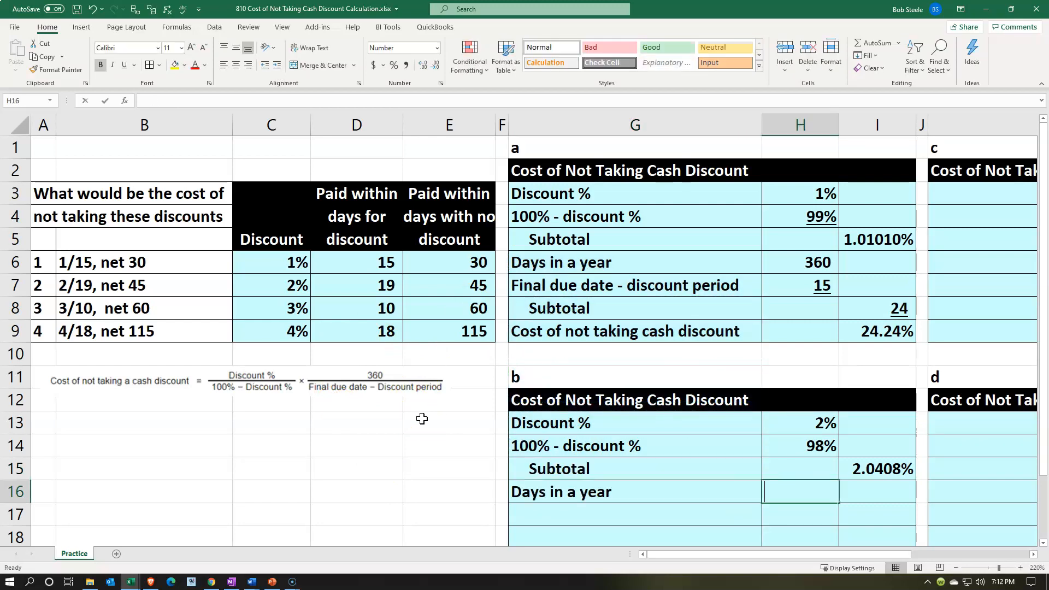
text(=30*12)
key(Return)
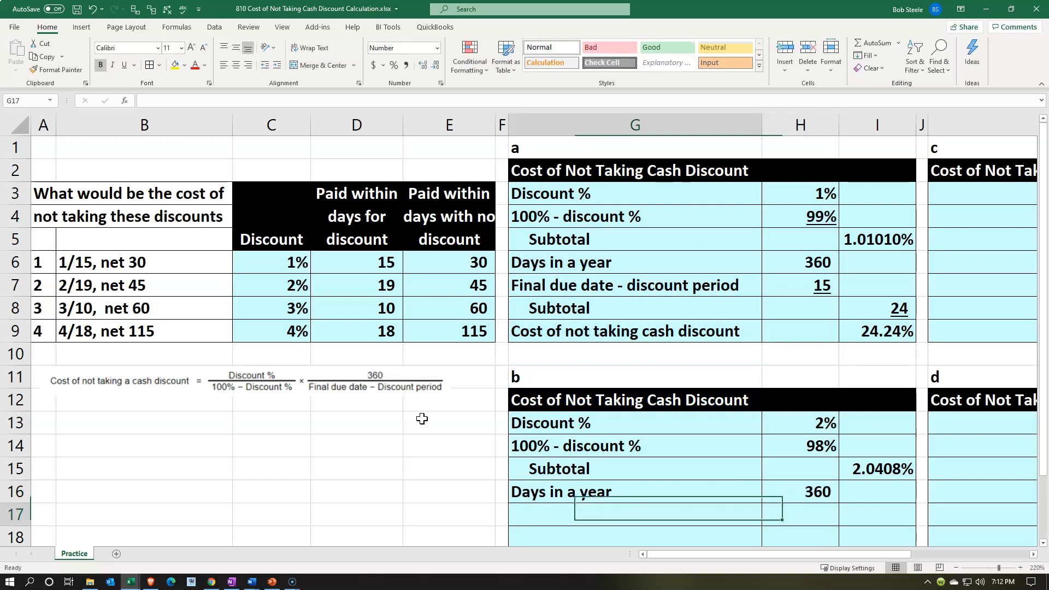
- Link the label in G17 to table a's "Final due date - discount period" label with =G7
text(=)
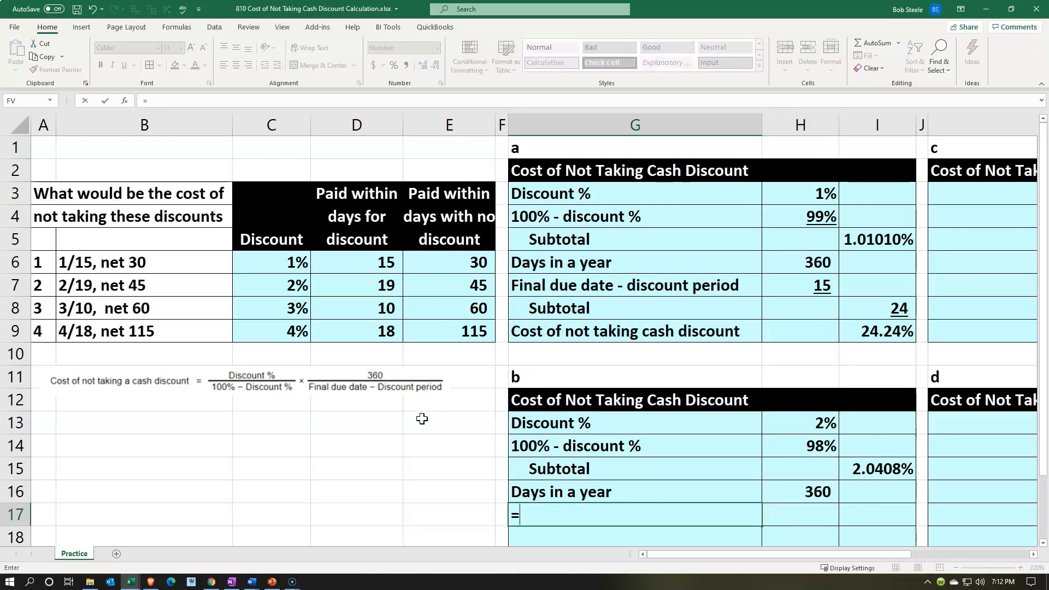
key(Up)
key(Up)
key(Up)
key(Up)
key(Up)
key(Up)
key(Up)
key(Up)
key(Up)
key(Up)
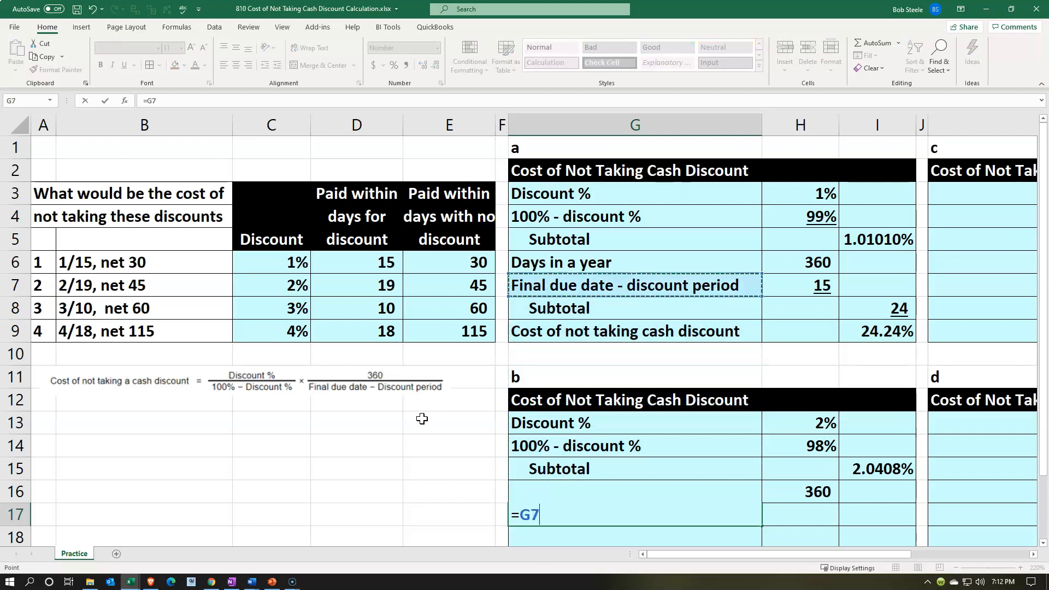
key(Tab)
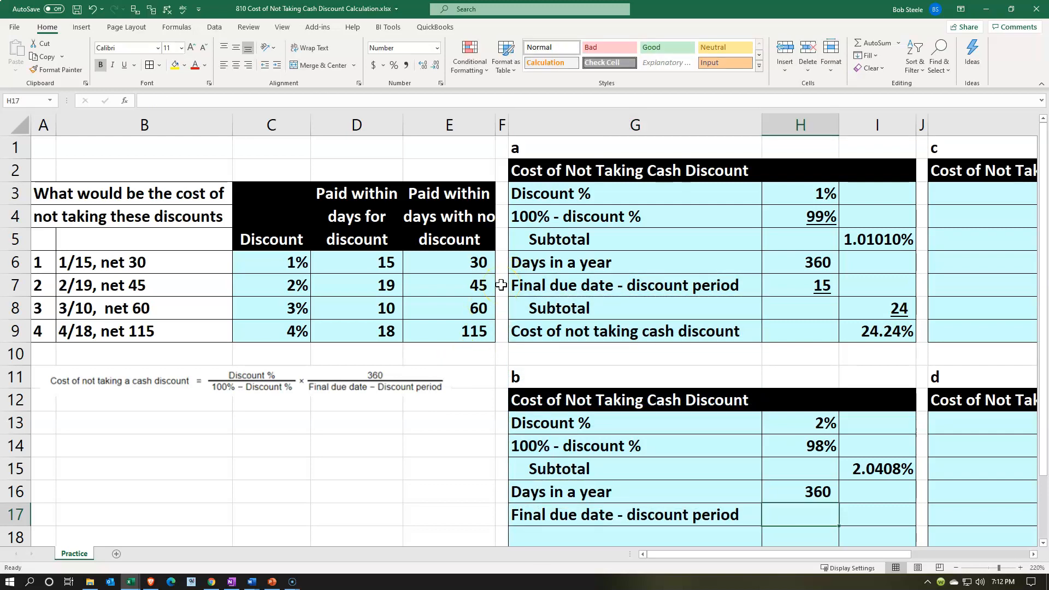
- Subtract the discount period from the final due date in H17 with the formula =E7-D7
click(420, 286)
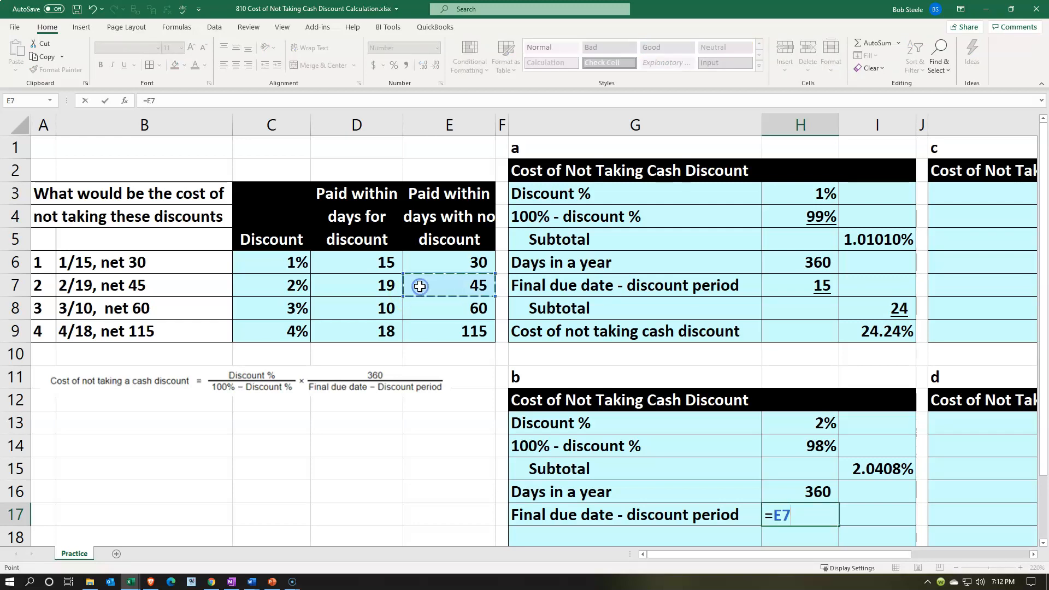
text(-)
click(381, 283)
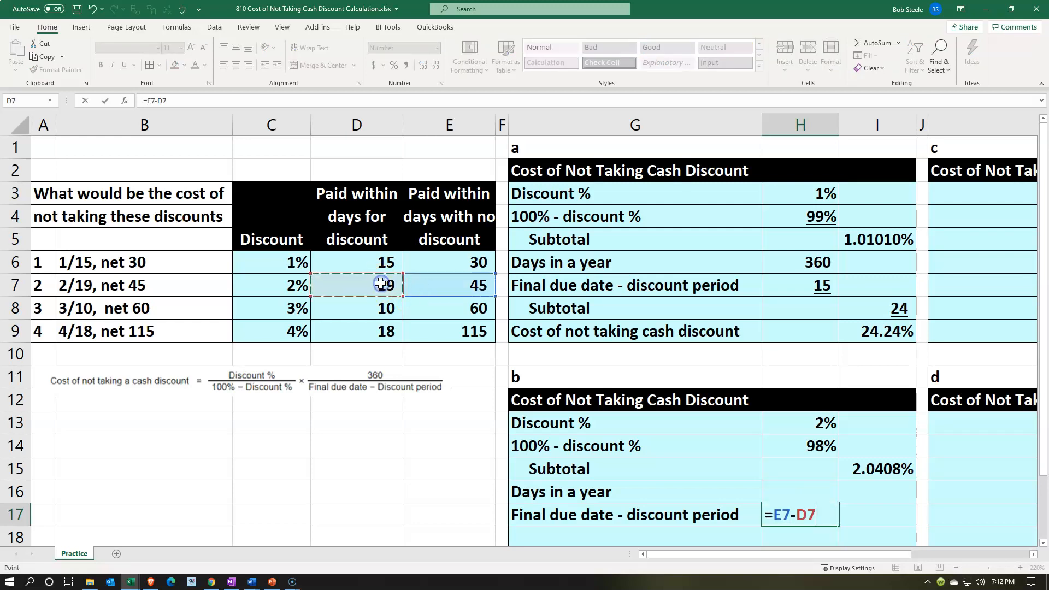
key(Return)
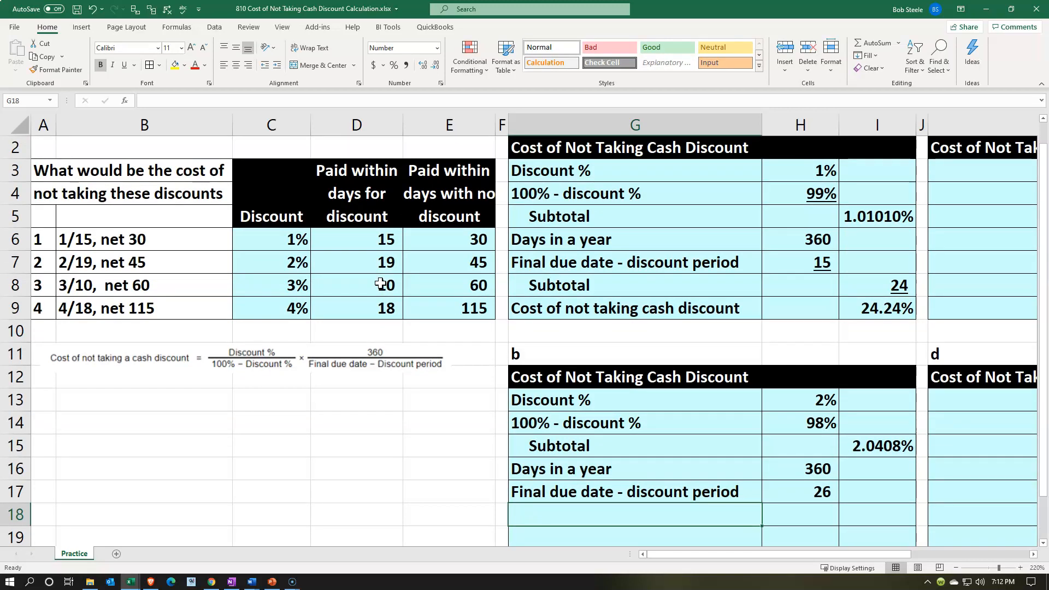
- Label G18 "Subtotal" and divide the days in a year by the discount-period difference in I18 with =H16/H17
text(Subto)
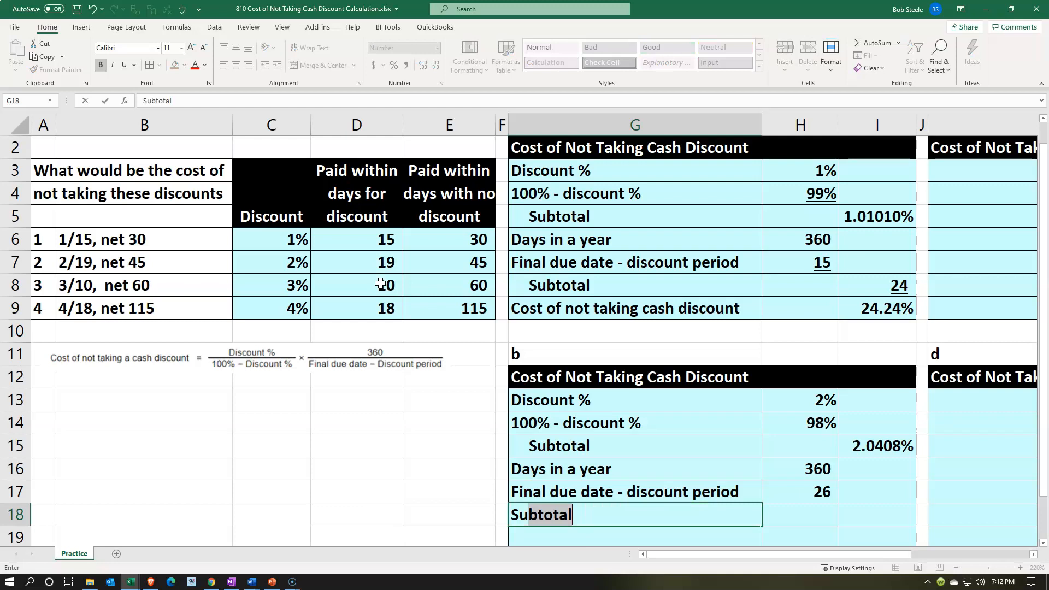
text(tal)
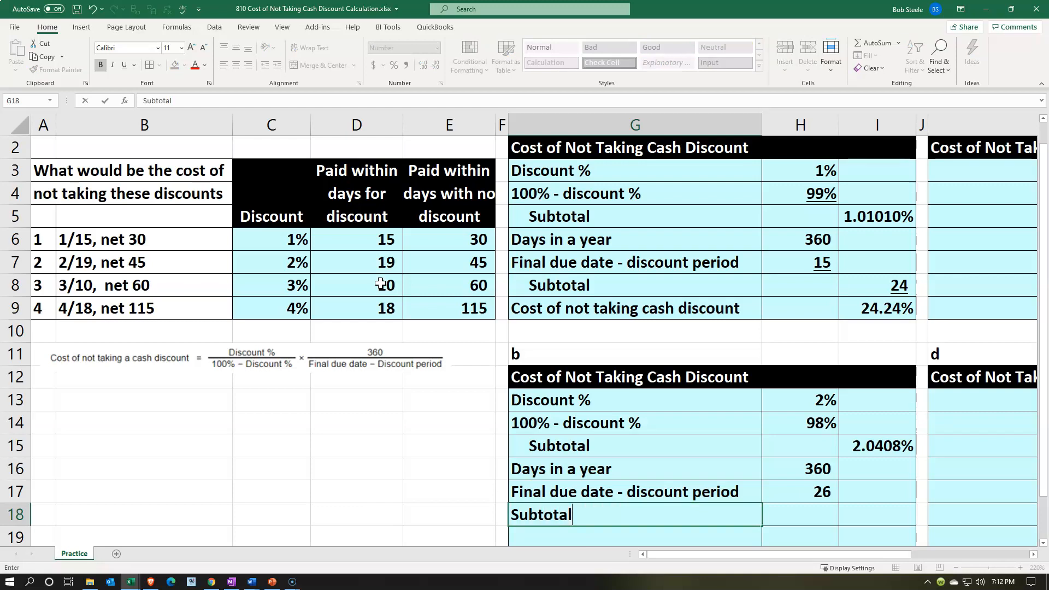
key(Tab)
key(Tab)
text(=)
key(Left)
key(Up)
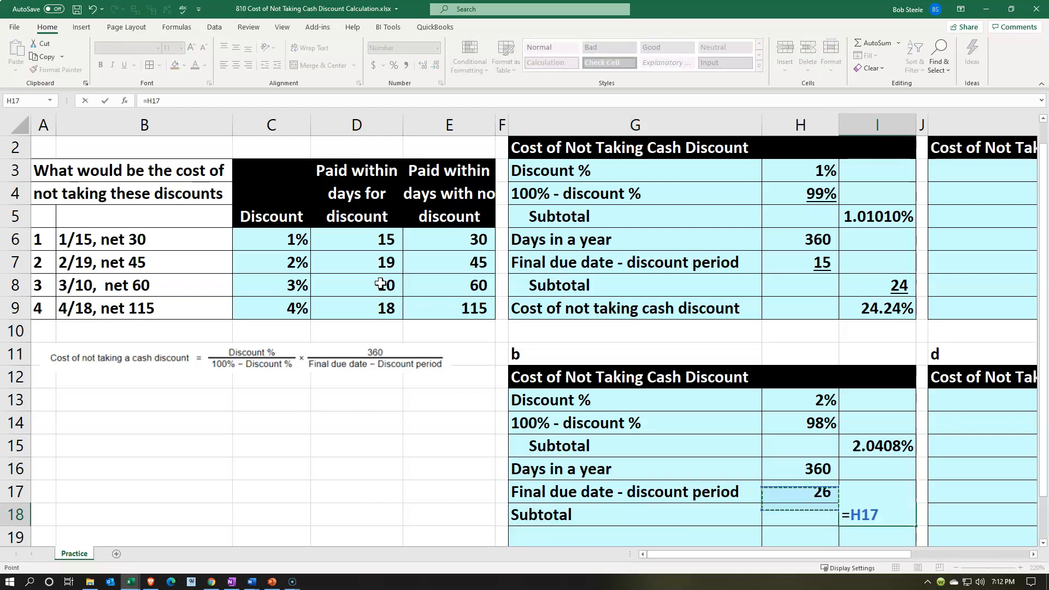
key(Up)
text(/)
key(Left)
key(Up)
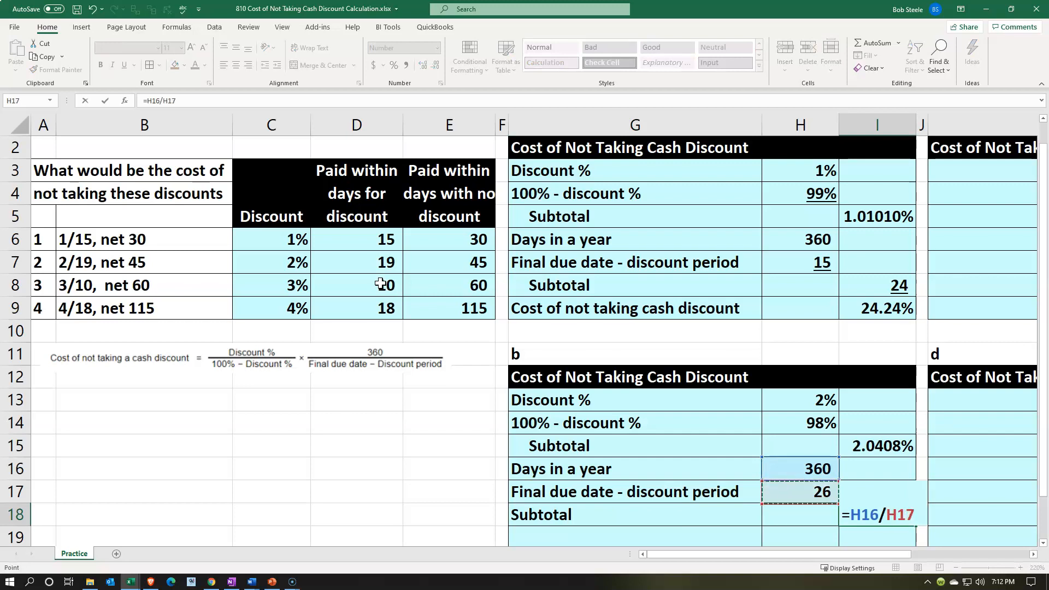
key(Return)
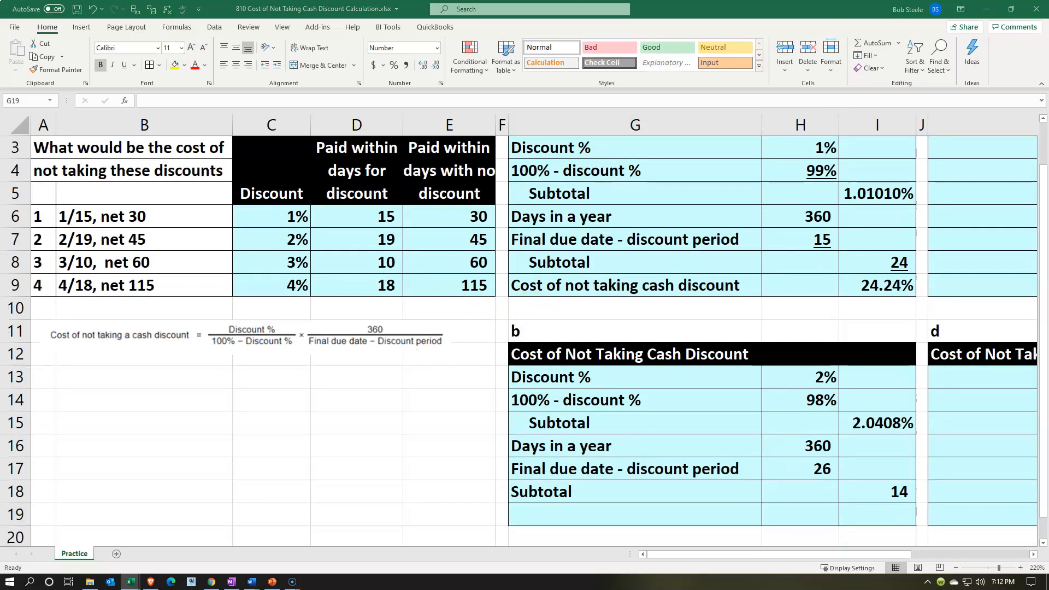
- Show two decimal places for the days subtotals in I18 of table b and I8 of table a
click(870, 495)
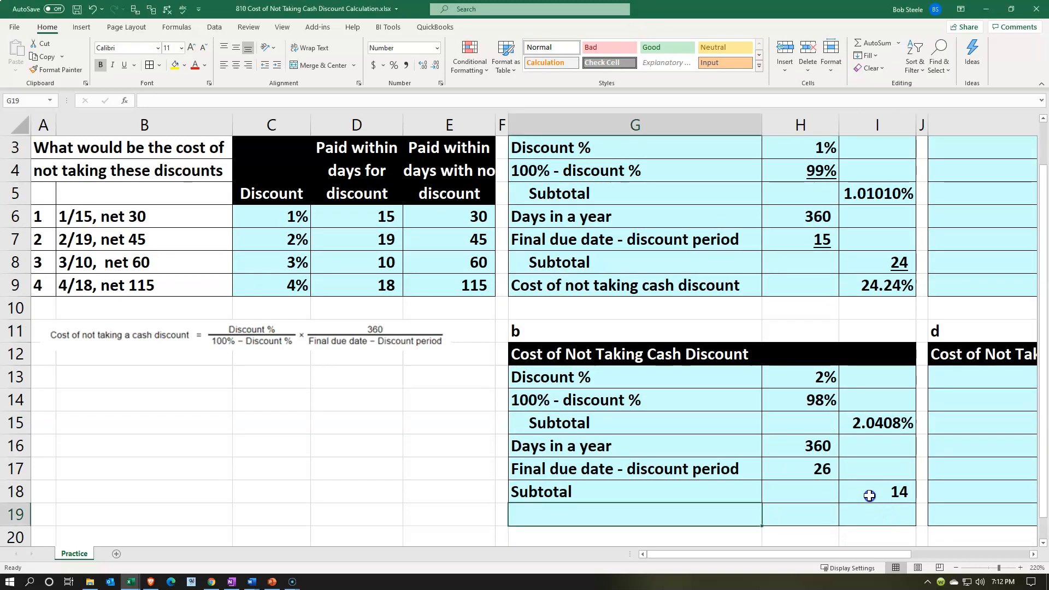
click(870, 496)
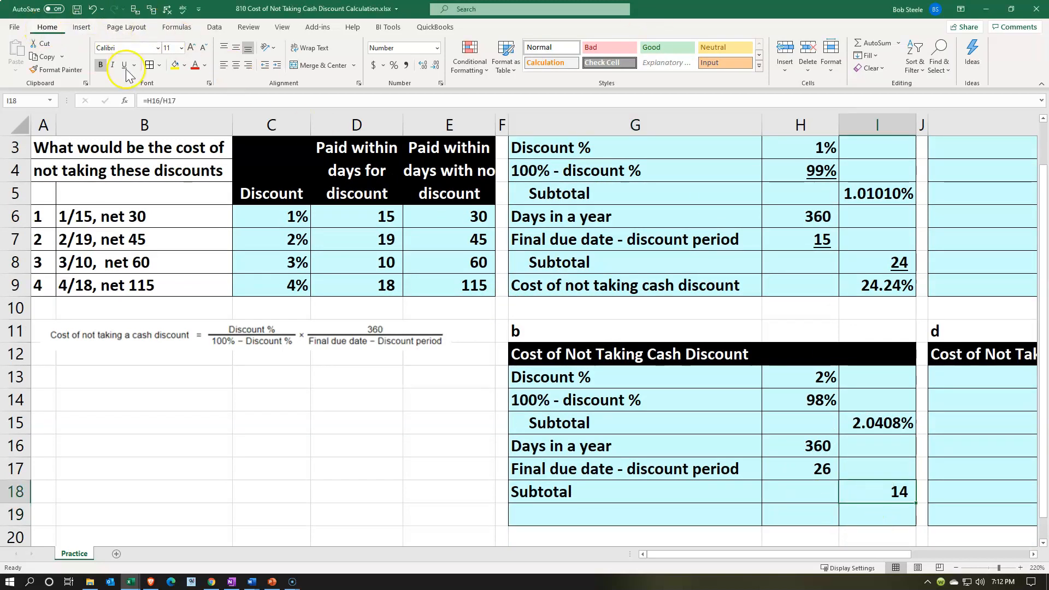
click(423, 66)
click(423, 66)
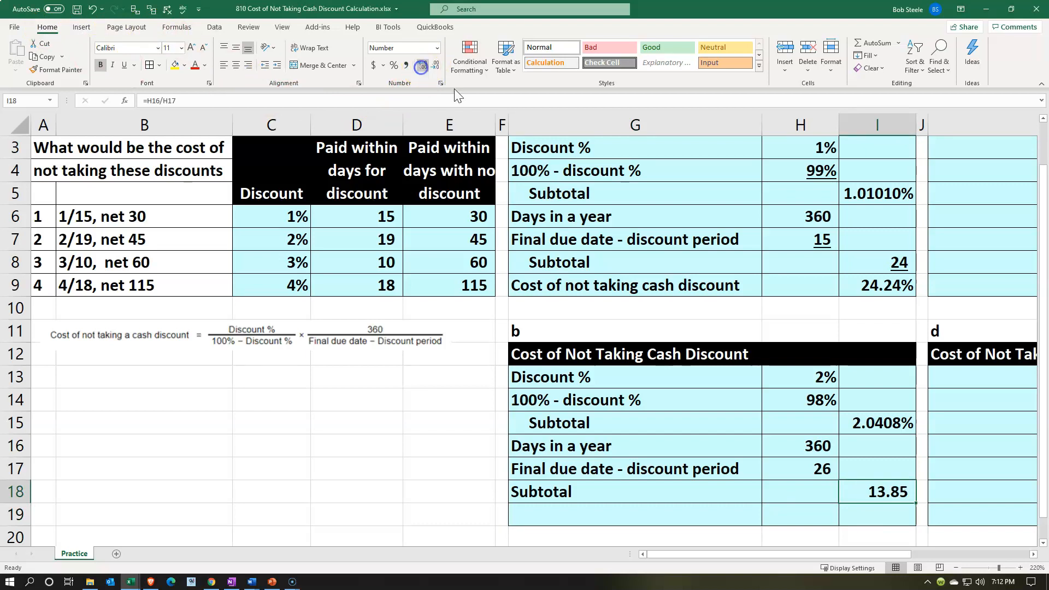
click(873, 262)
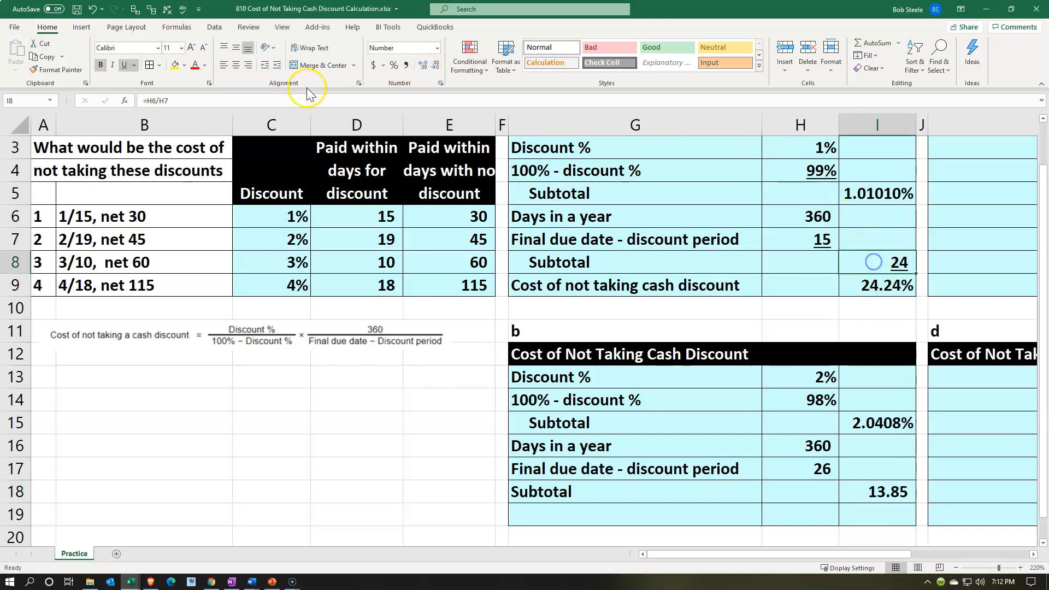
click(423, 66)
click(423, 66)
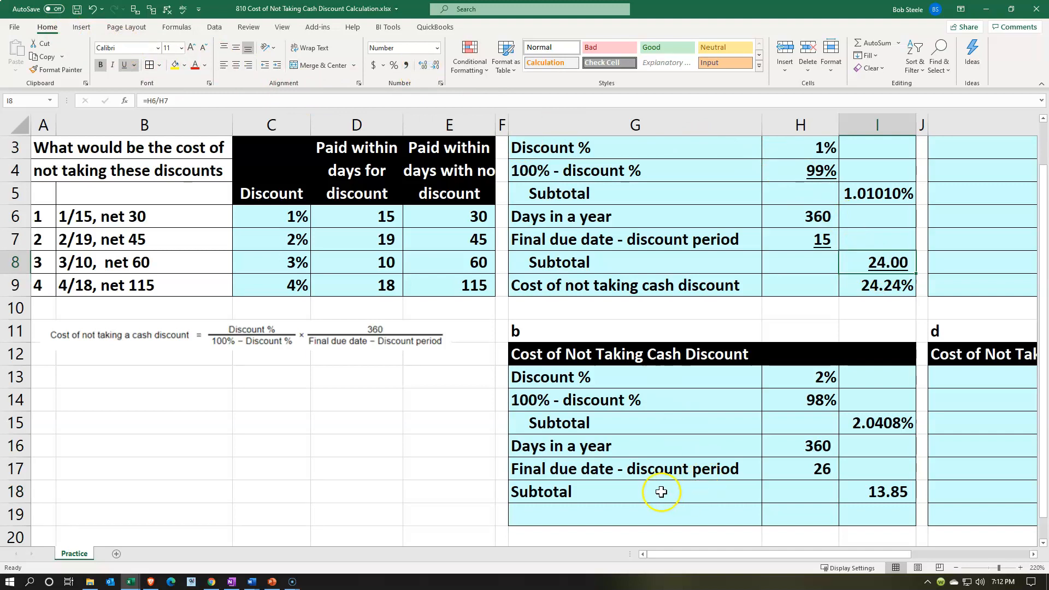
- Link the label in G19 to table a's "Cost of not taking cash discount" label in G9
click(613, 512)
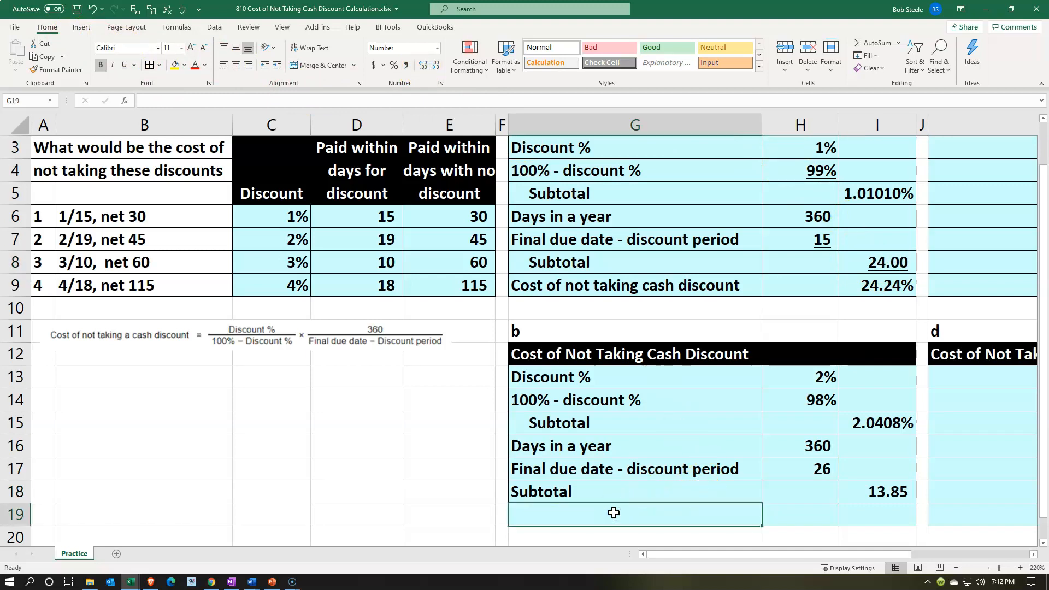
text(+)
key(Up)
key(Up)
key(Up)
key(Up)
key(Up)
key(Up)
key(Up)
key(Up)
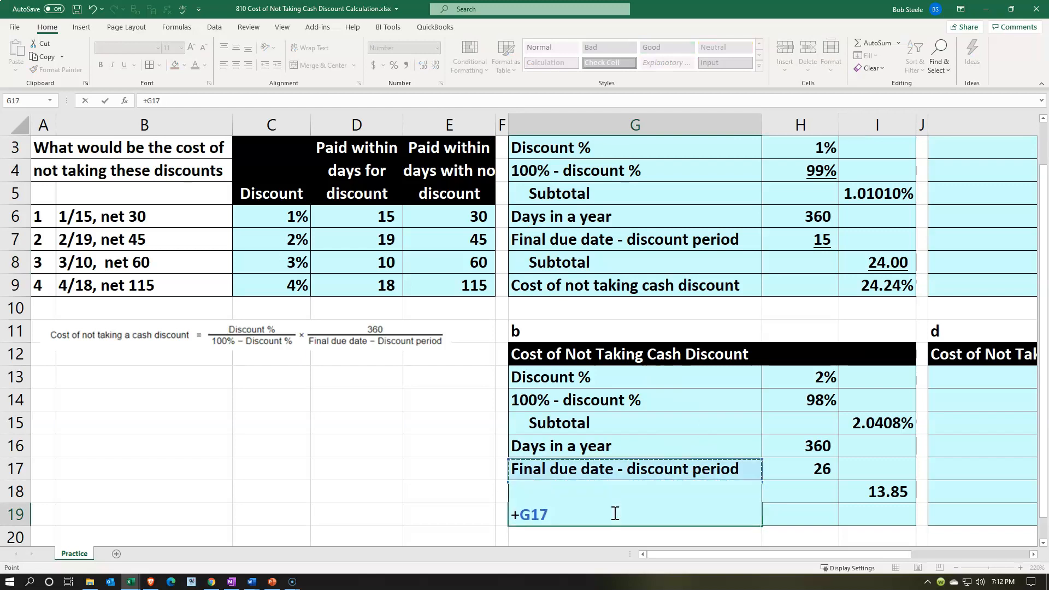
key(Up)
key(Up)
key(Return)
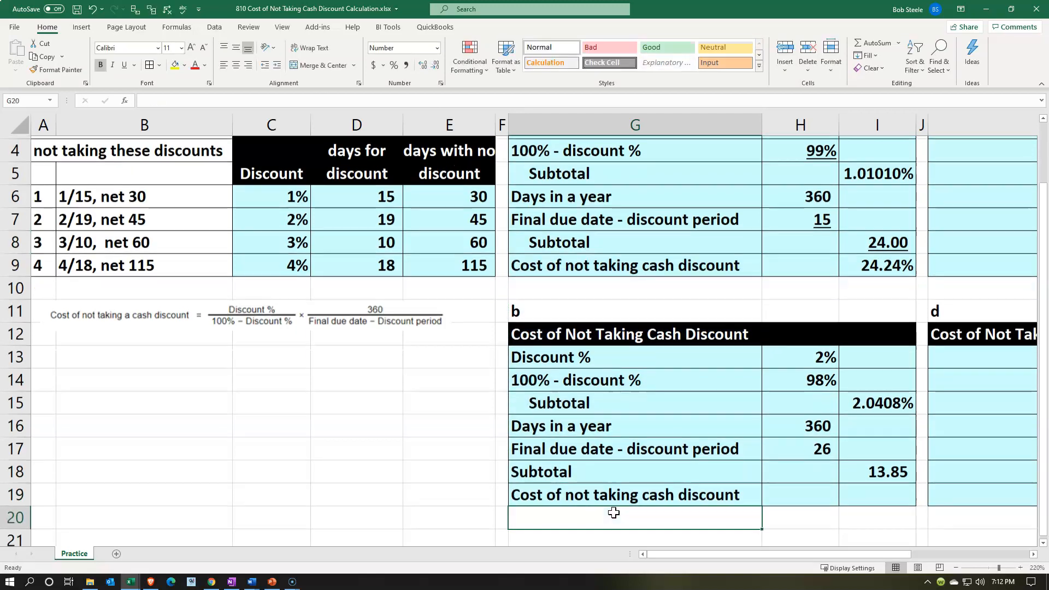
- Multiply table b's two subtotals in I19 with the formula =I15*I18
key(Right)
key(Right)
key(Up)
text(=)
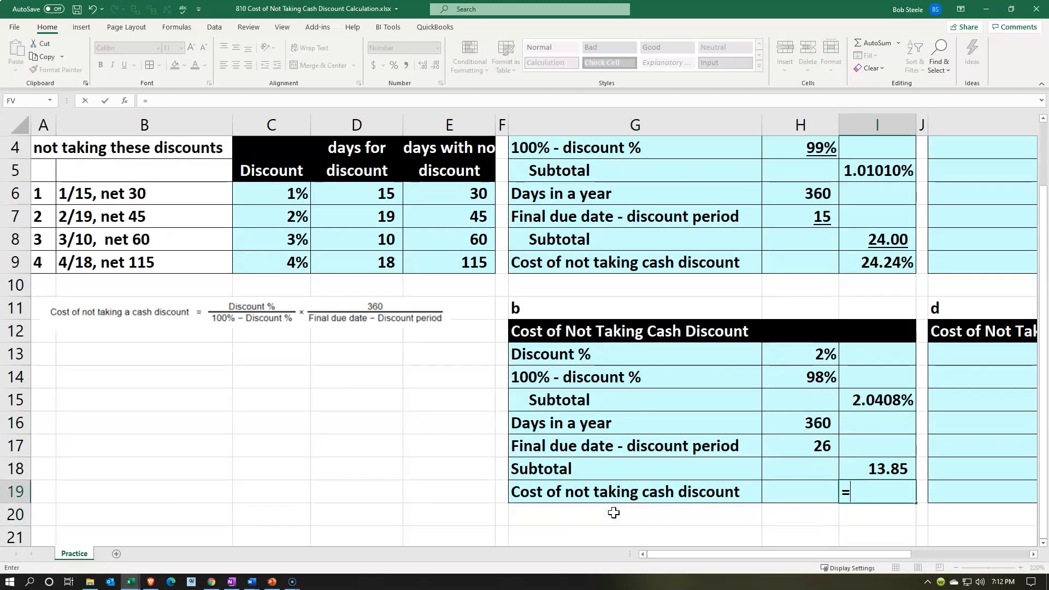
key(Up)
key(Up)
key(Up)
key(Up)
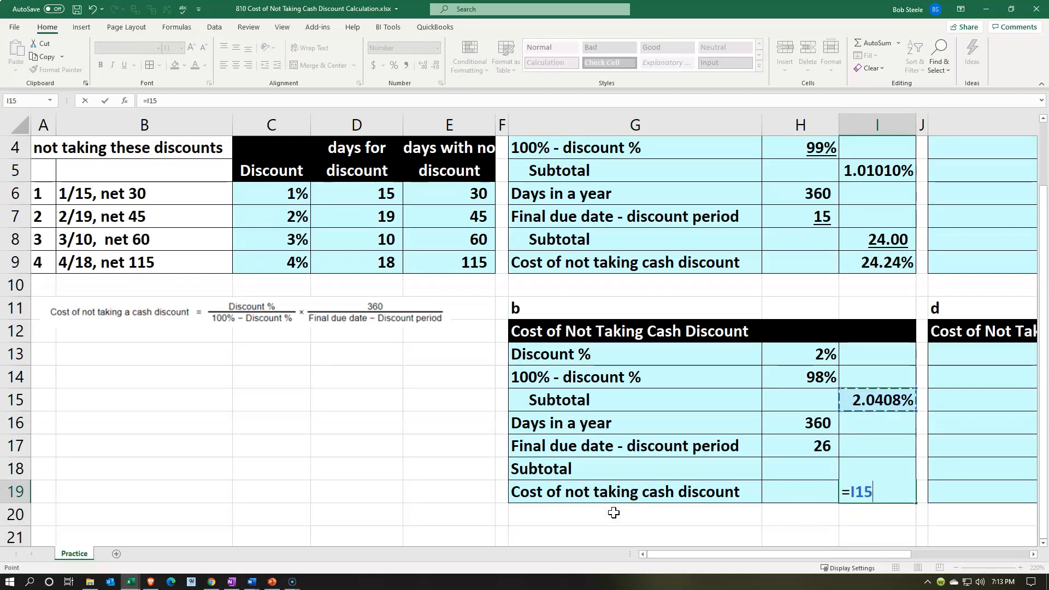
text(*)
key(Up)
key(Return)
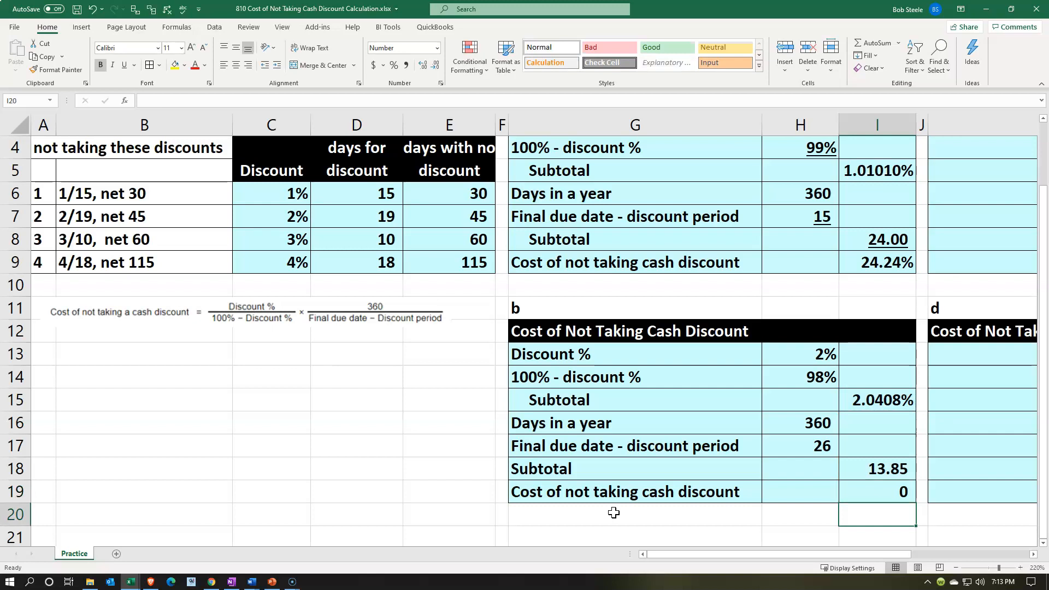
- Format the cost of not taking the cash discount in I19 as a percentage with two decimal places
key(Up)
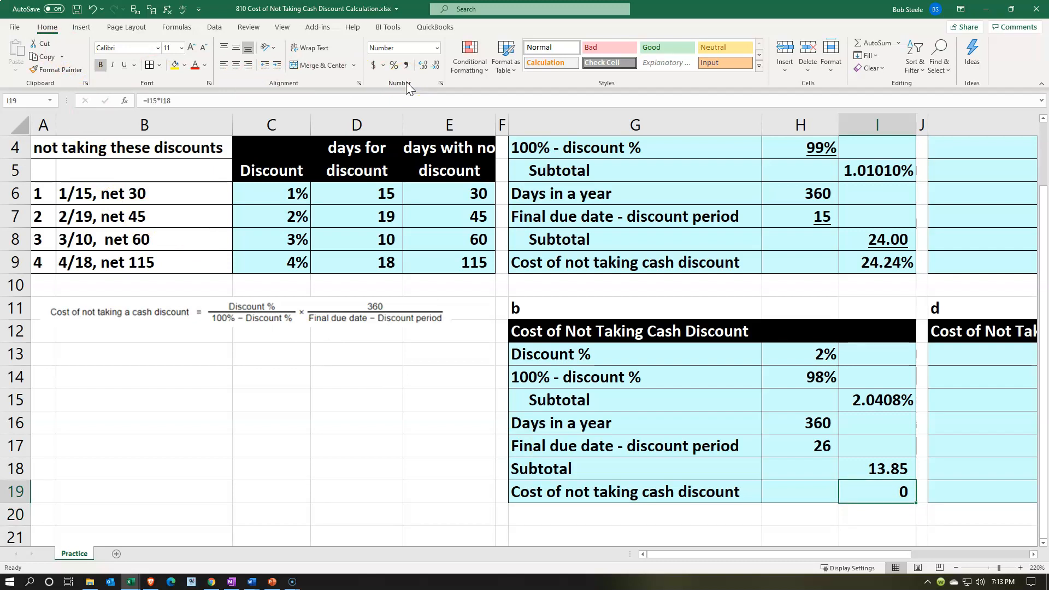
click(394, 65)
click(422, 65)
click(422, 65)
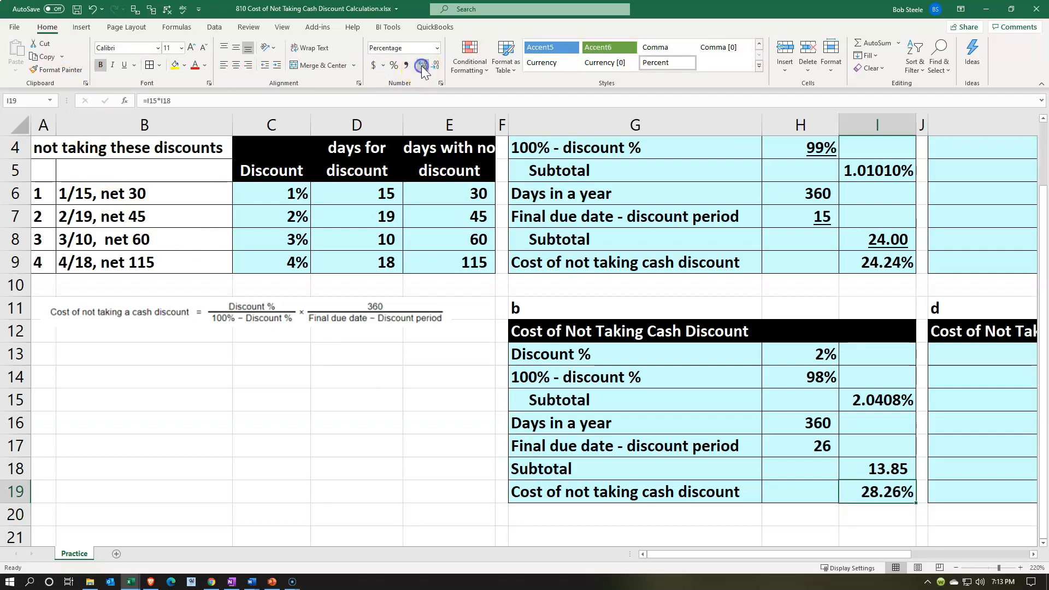
- Underline the values in H14, H17, I15 and I18 of table b
click(807, 444)
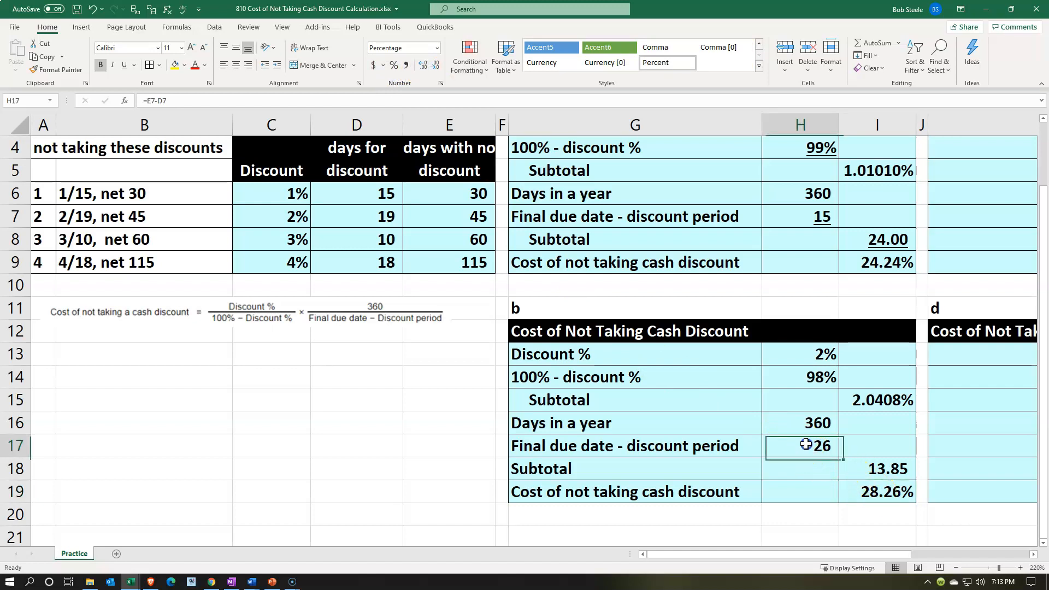
ctrl+click(796, 372)
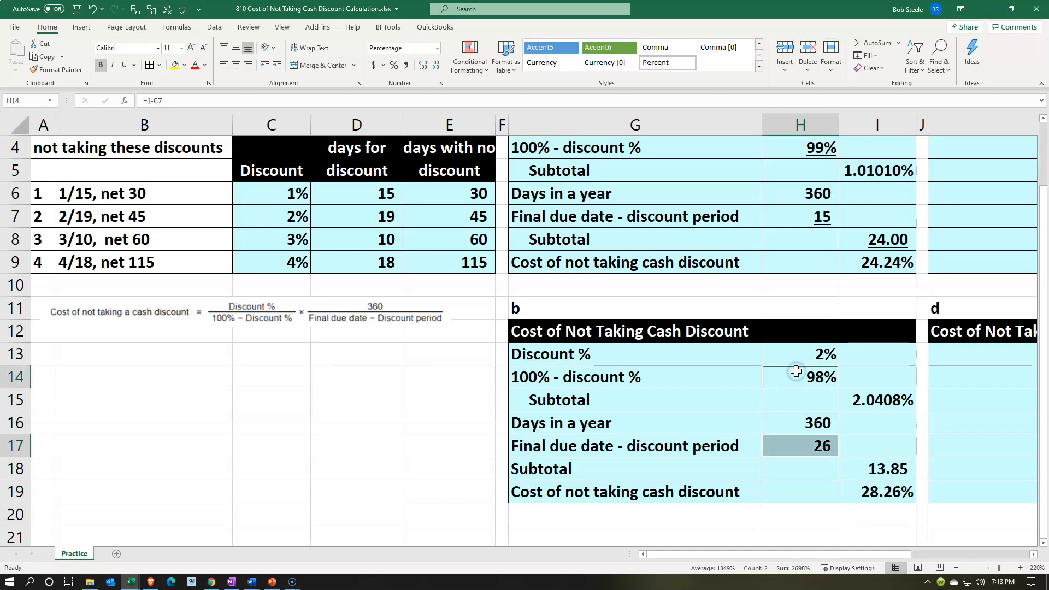
ctrl+click(879, 400)
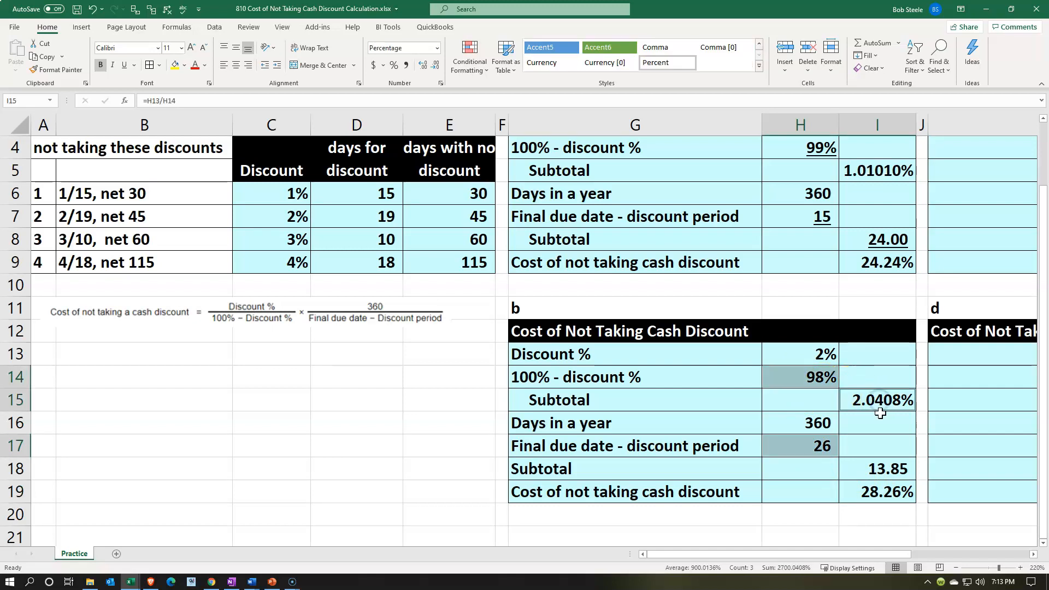
ctrl+click(885, 467)
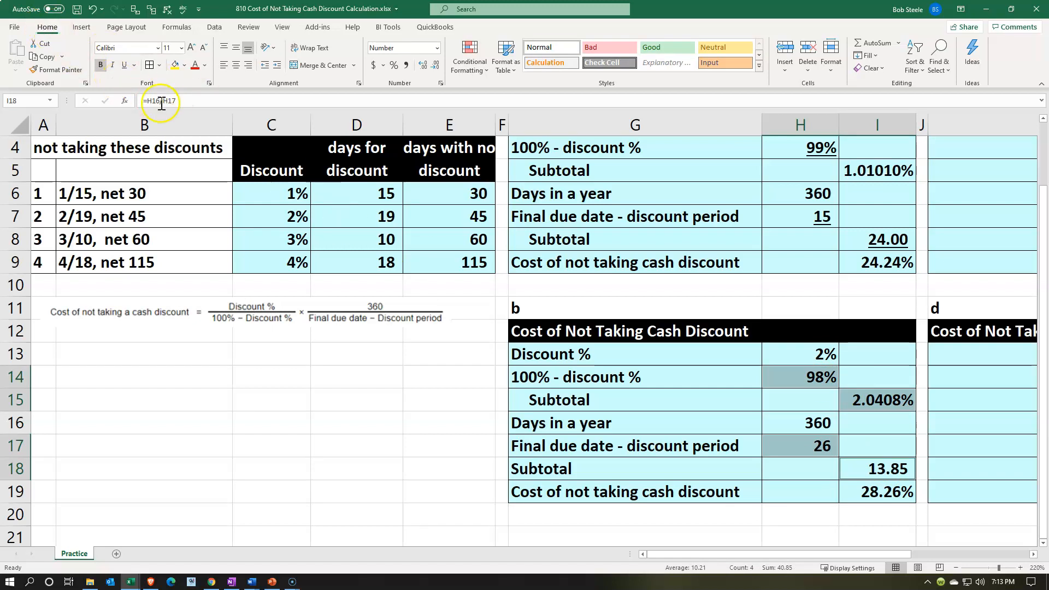
click(125, 65)
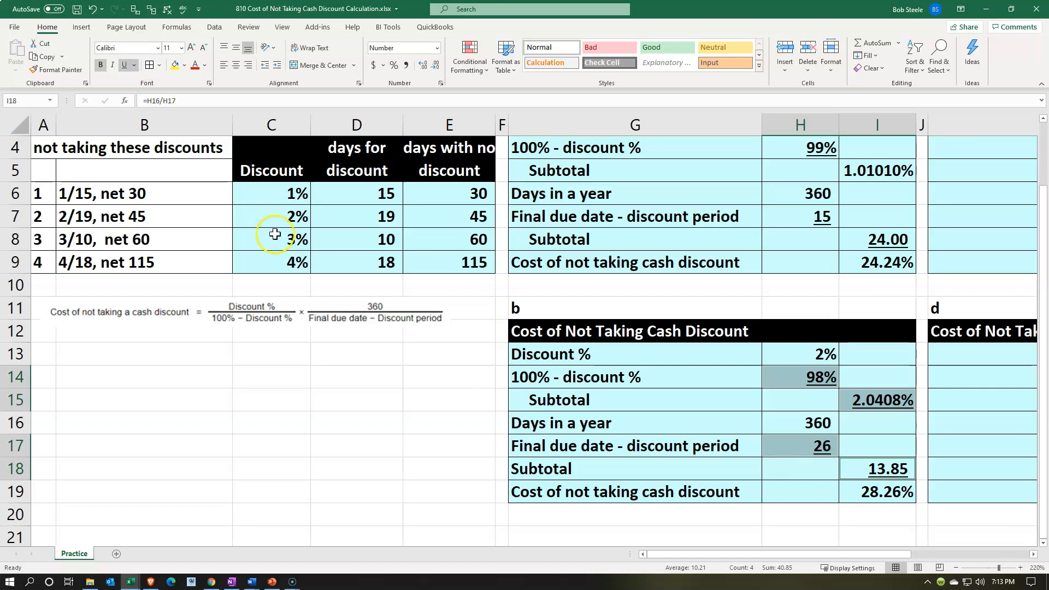
click(432, 470)
click(863, 500)
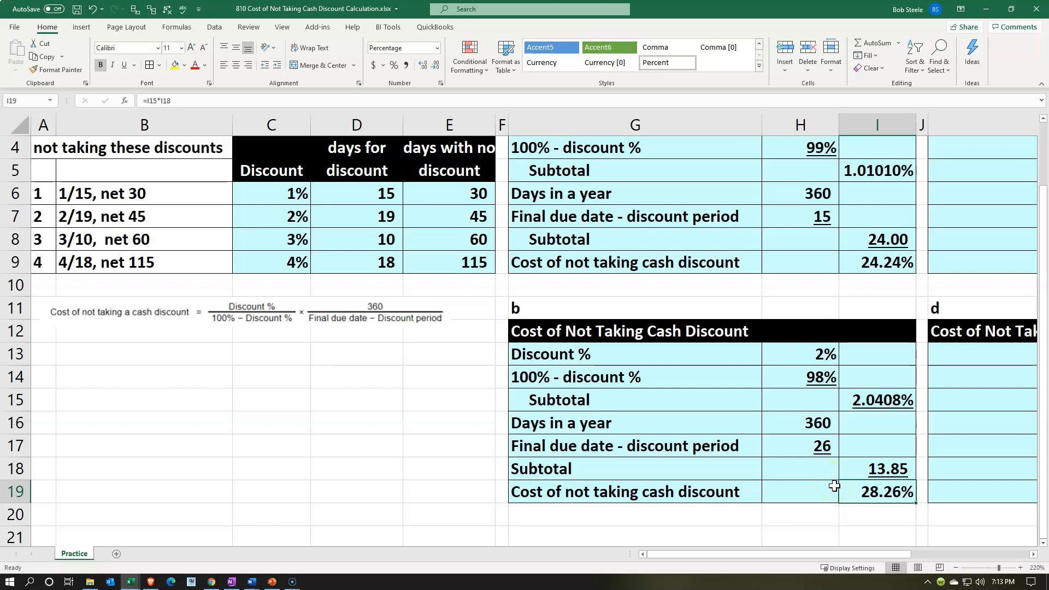
- Start table c for the 3/10, net 60 terms by linking K3 to table a's "Discount %" label with =G3
click(957, 568)
click(957, 568)
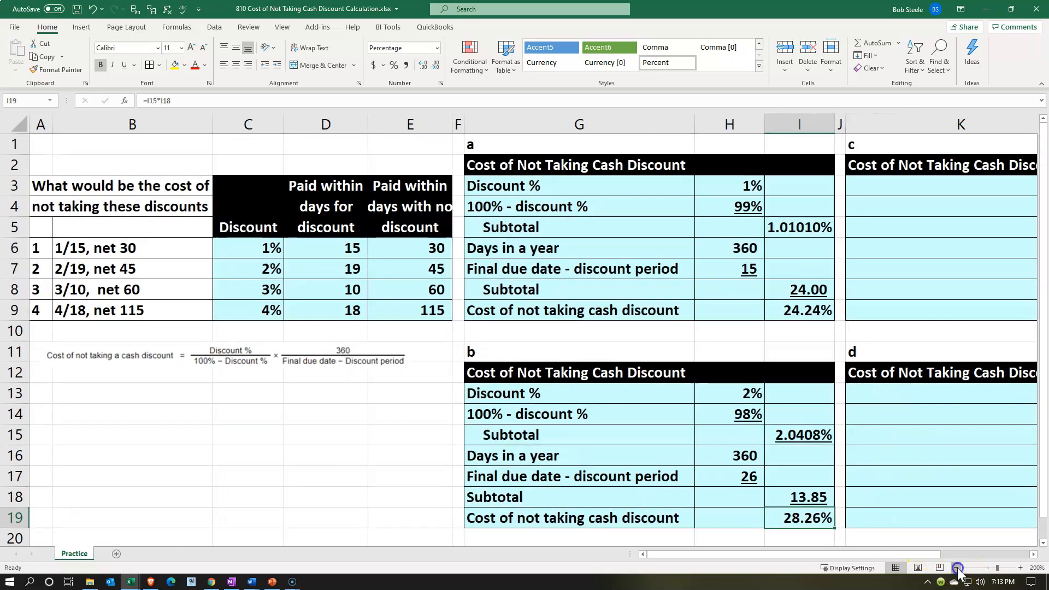
click(957, 568)
click(957, 568)
click(956, 568)
click(957, 568)
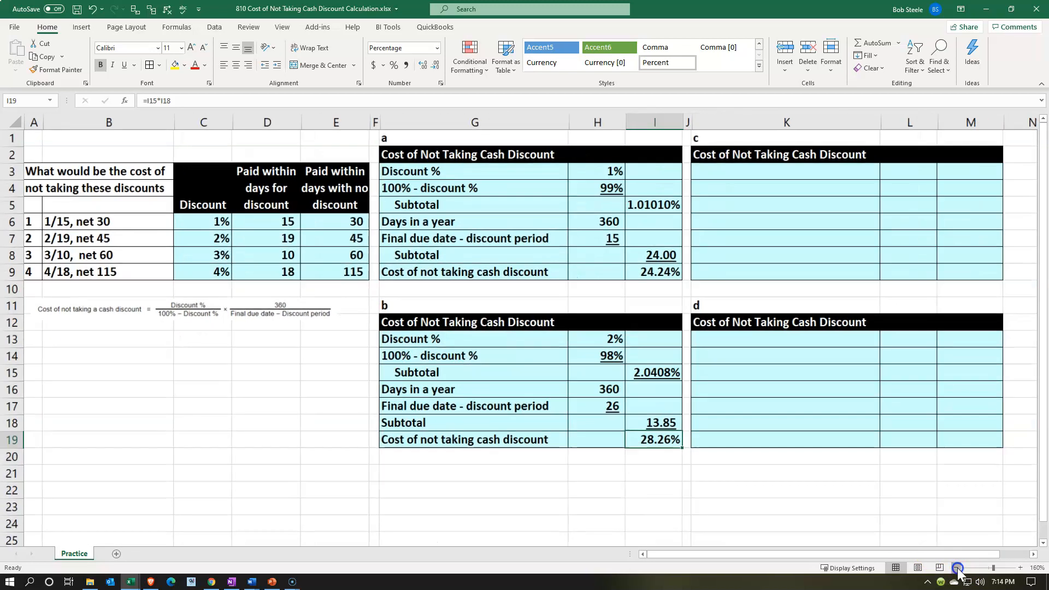
click(693, 415)
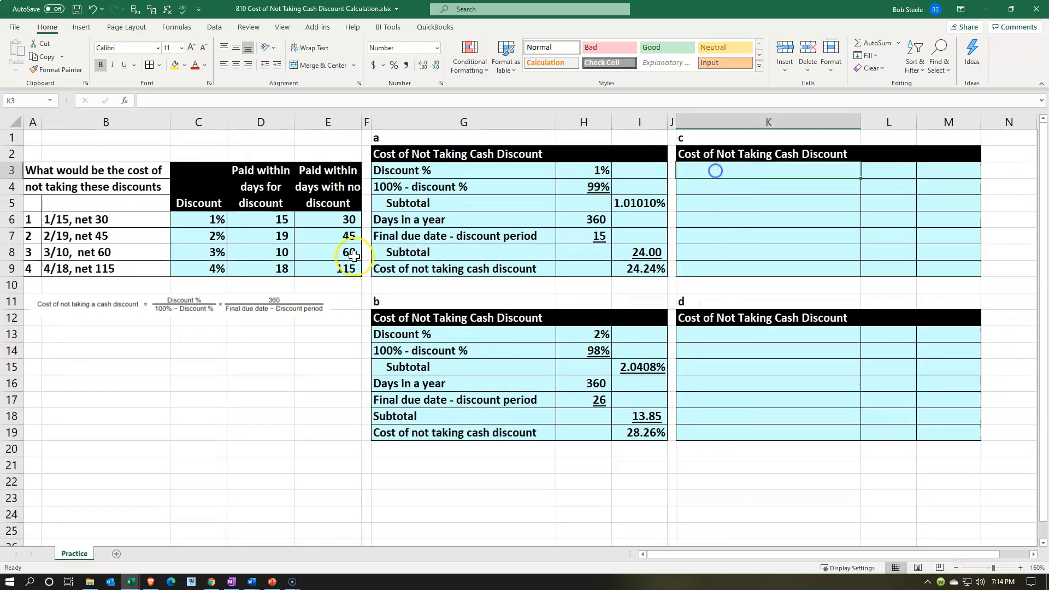
drag(109, 252, 313, 249)
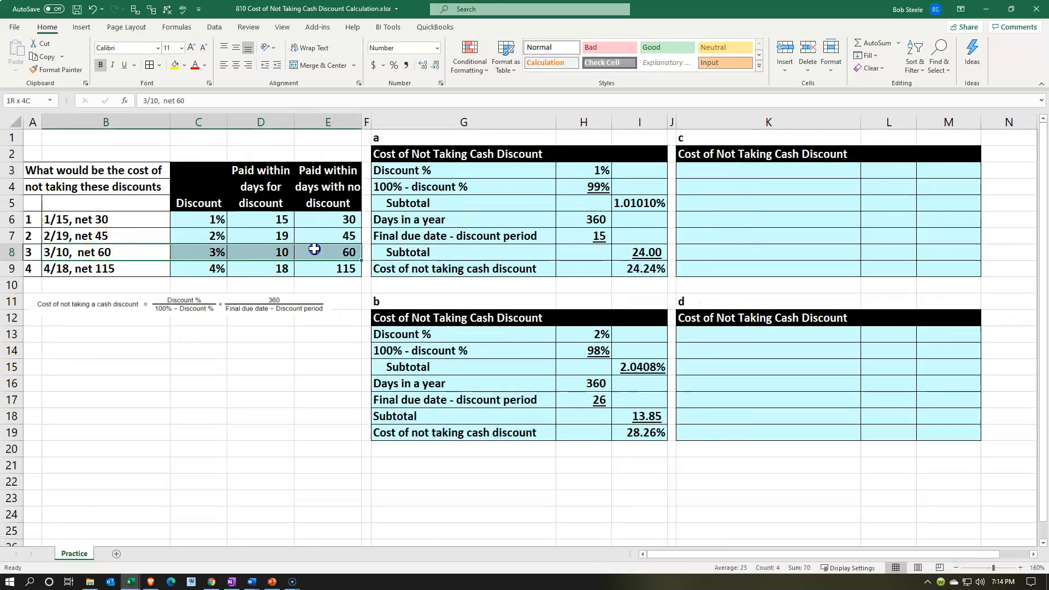
click(721, 165)
text(=)
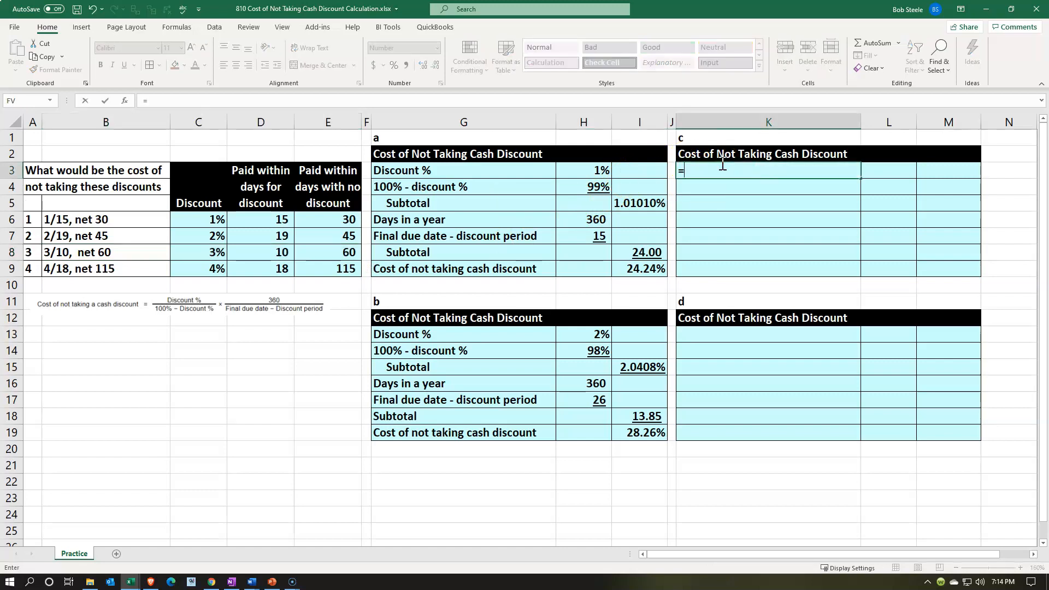
key(Left)
key(Left)
key(Left)
key(Left)
text(`)
key(BackSpace)
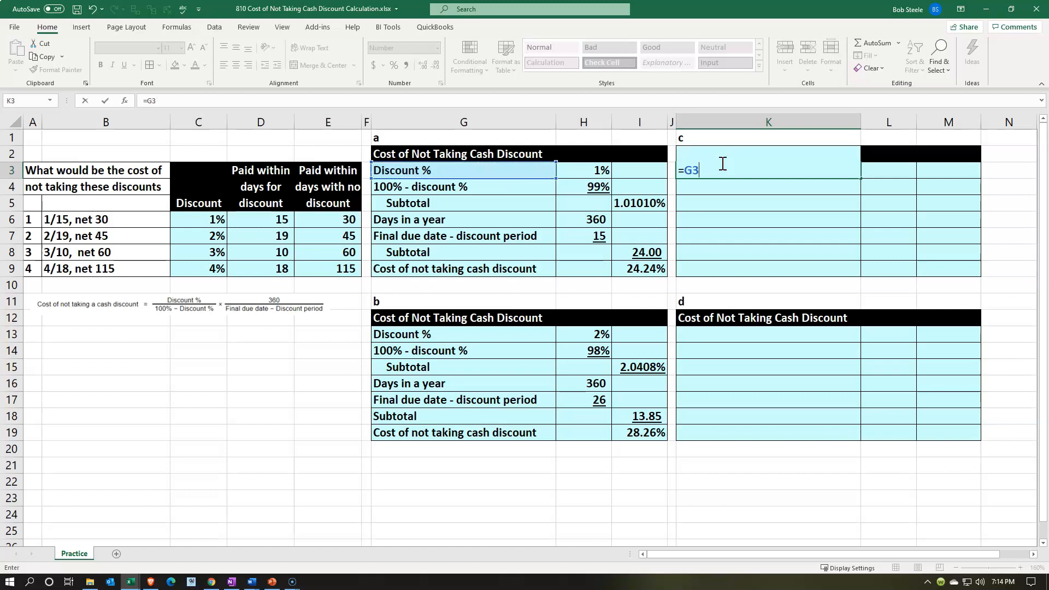
key(Tab)
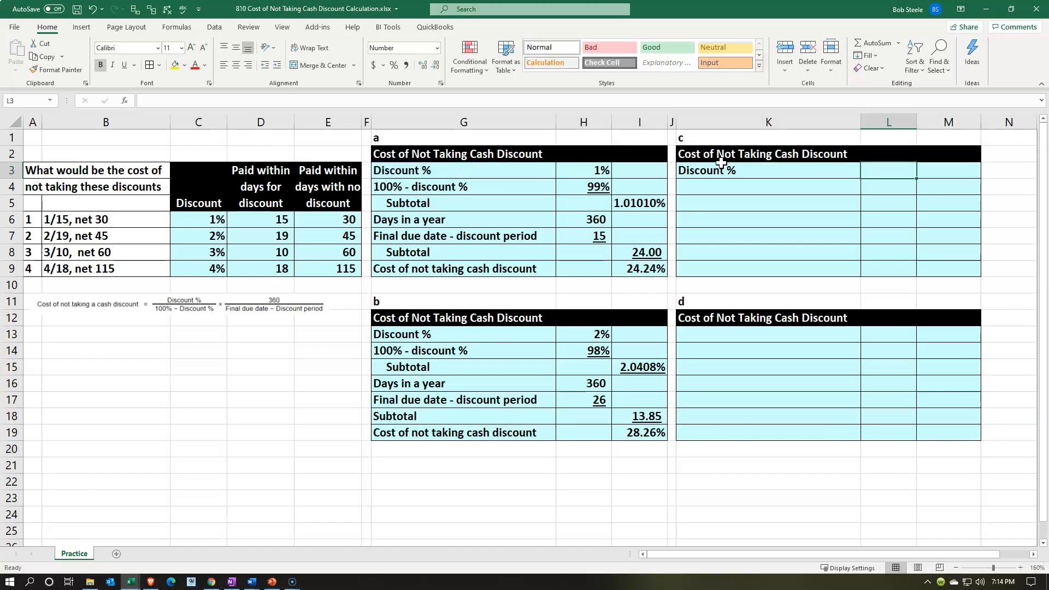
- Link the label in K4 to table a's "100% - discount %" label with =G4
drag(512, 173, 618, 265)
click(732, 185)
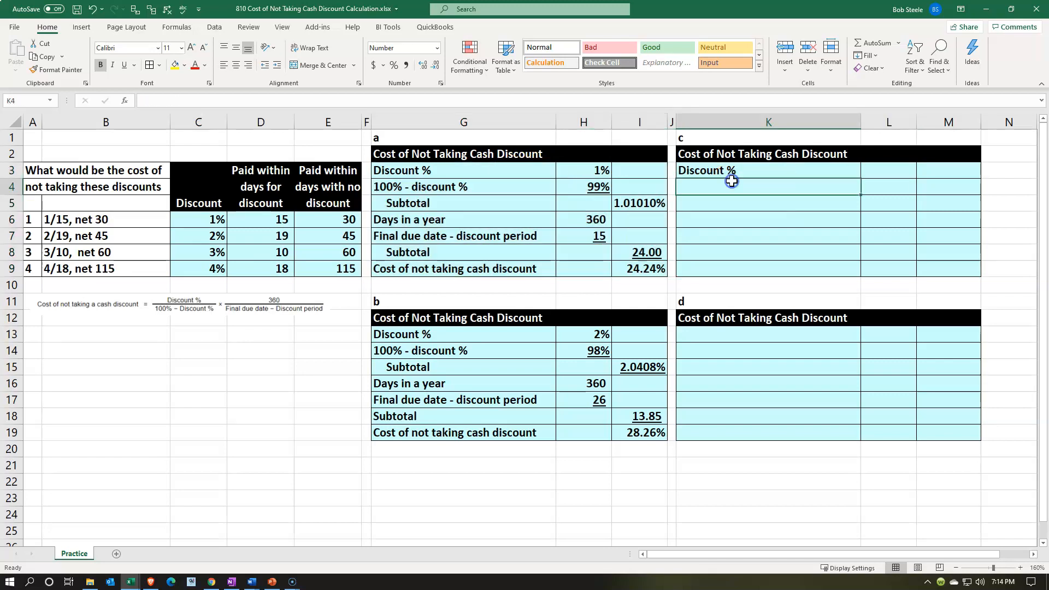
text(=)
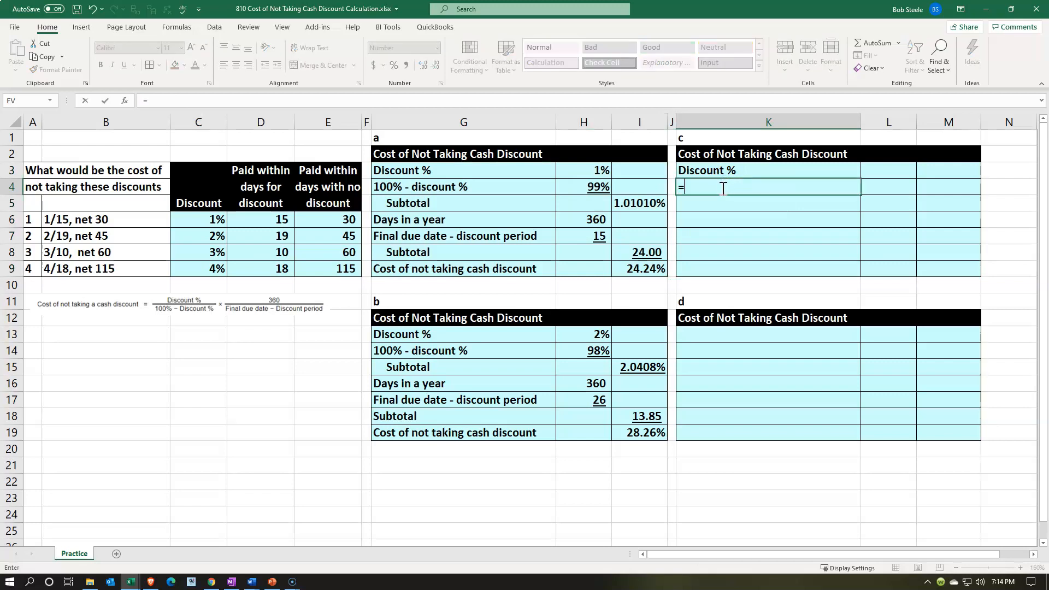
key(Left)
key(Left)
key(Left)
key(Left)
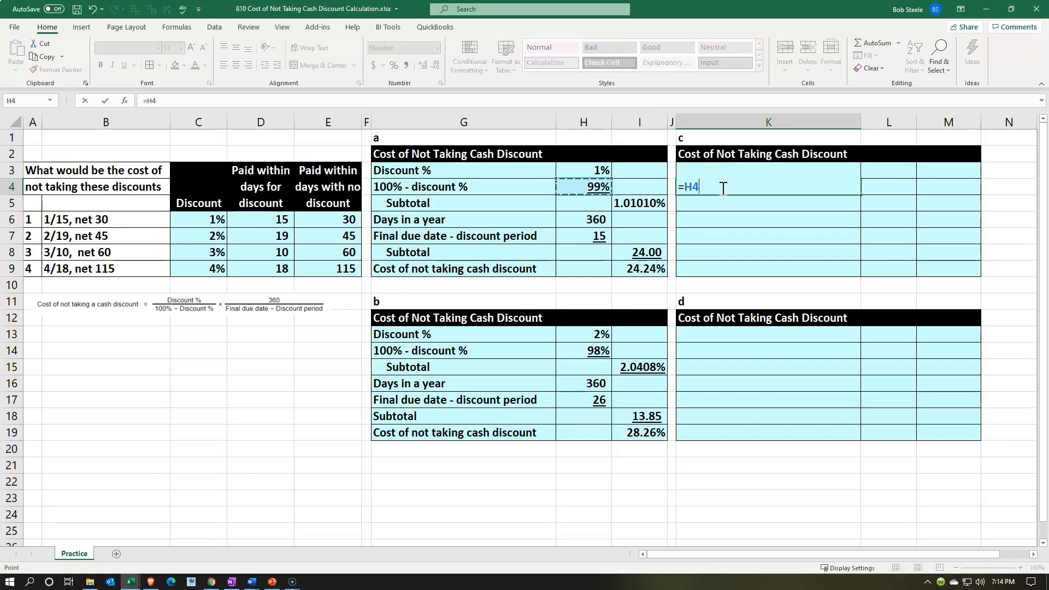
key(Return)
click(722, 187)
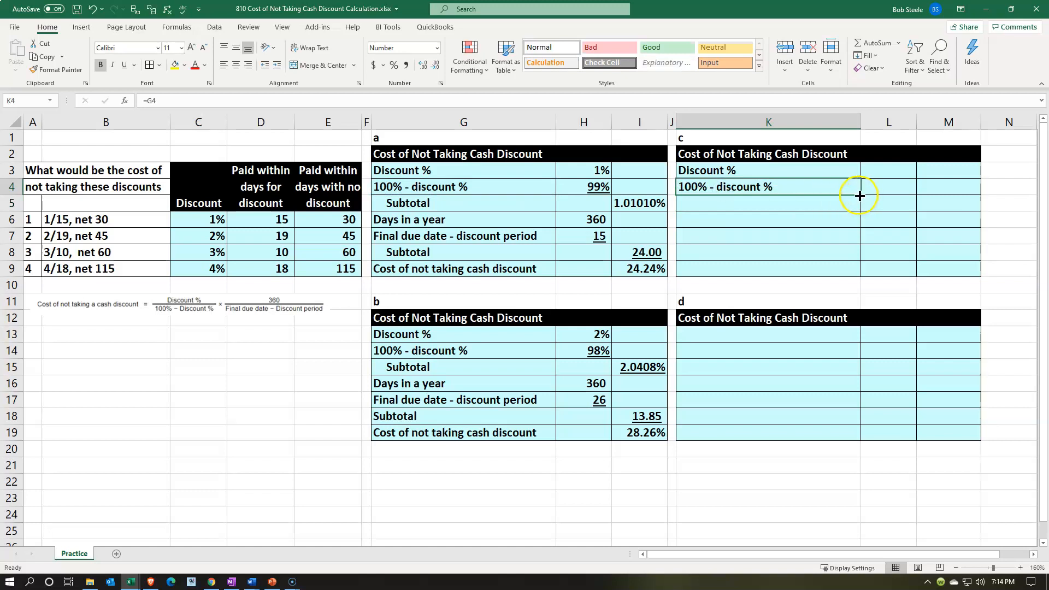
- Fill the label formula in K4 down through K9 and copy the formatting of G3:I9 in table a onto table c
drag(860, 196, 853, 272)
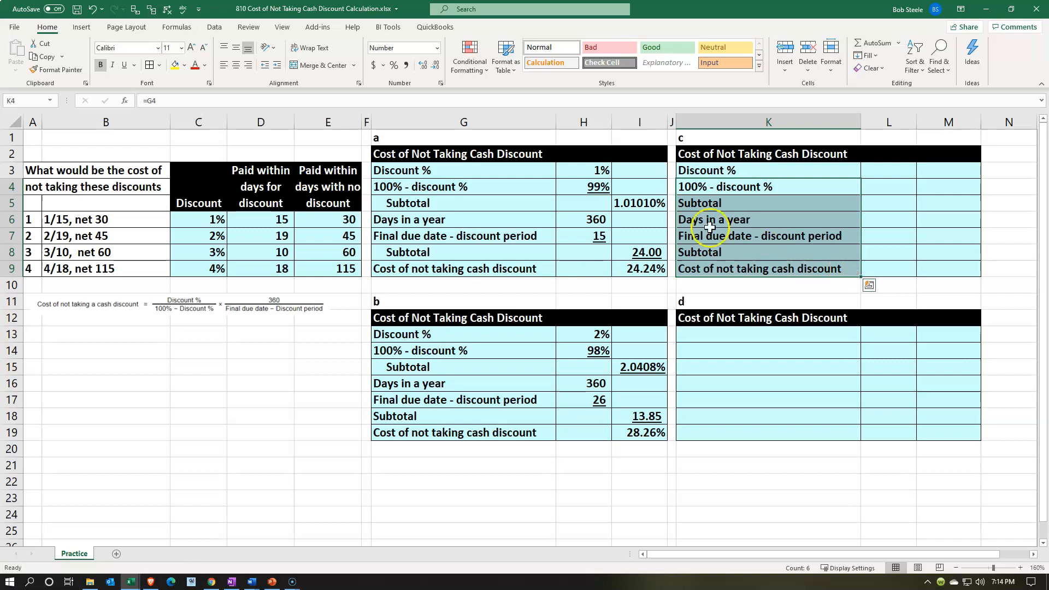
drag(480, 169, 623, 265)
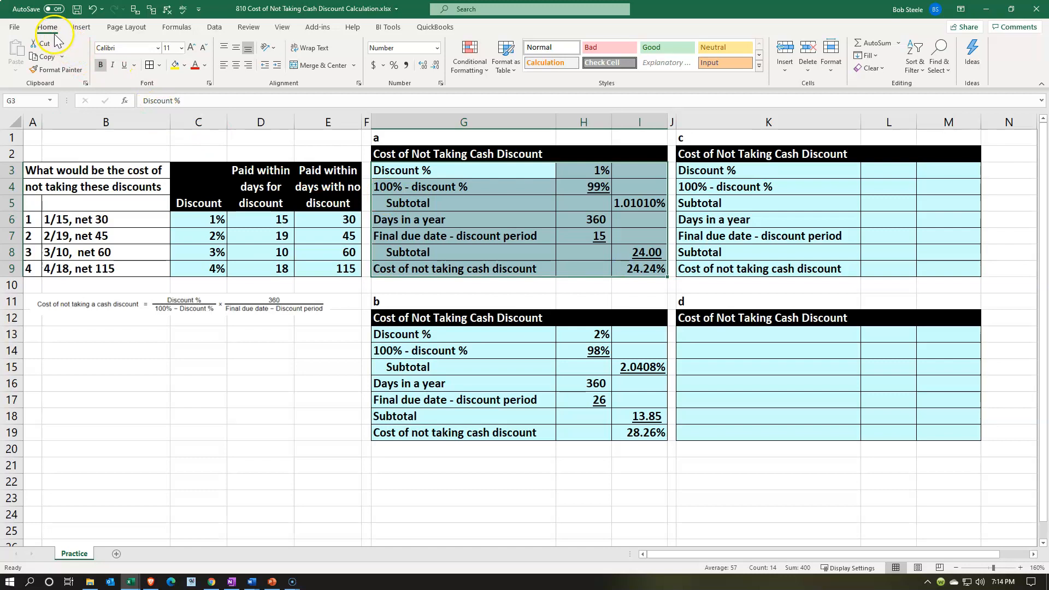
click(55, 69)
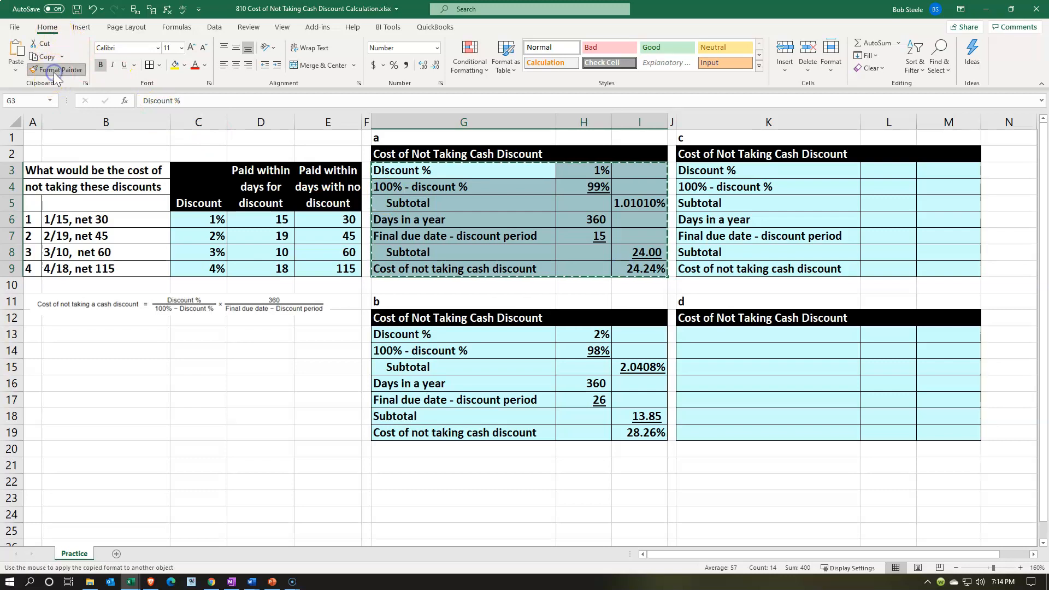
click(698, 171)
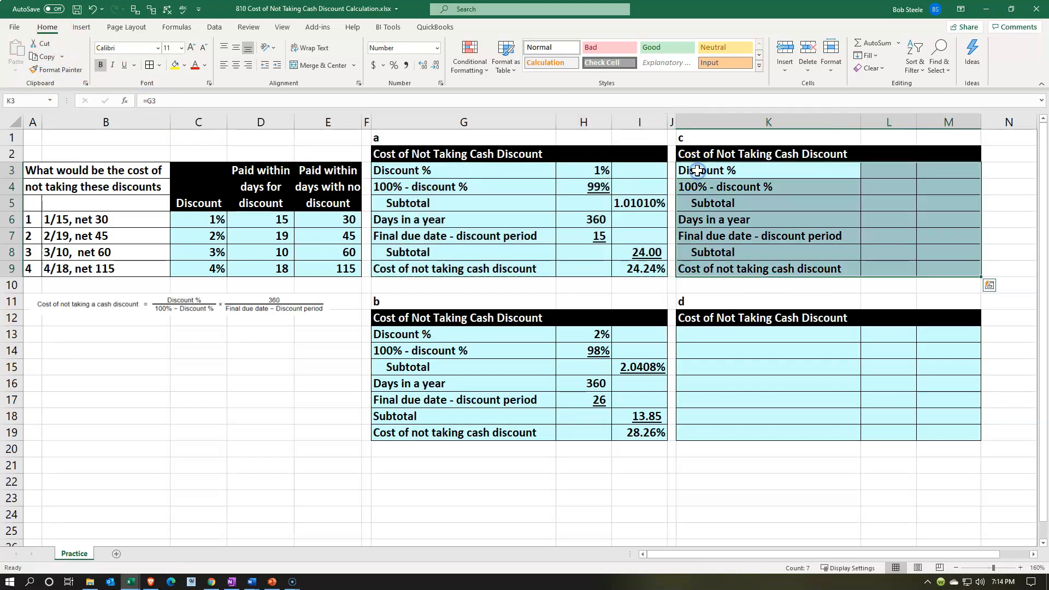
click(752, 217)
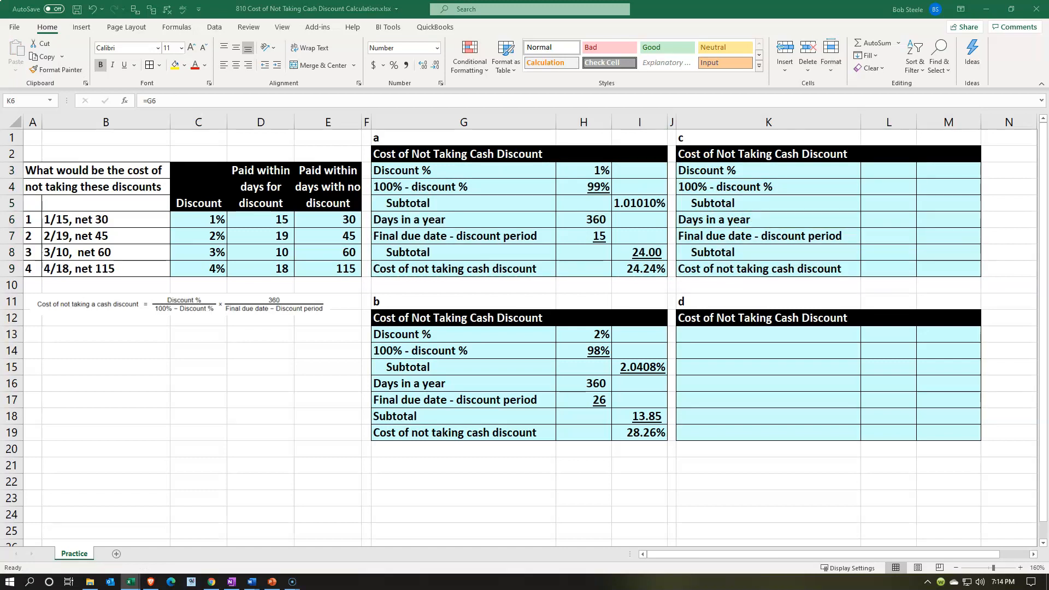
- Link table c's discount percentage in L3 to the 3/10, net 60 discount with =C8
click(869, 171)
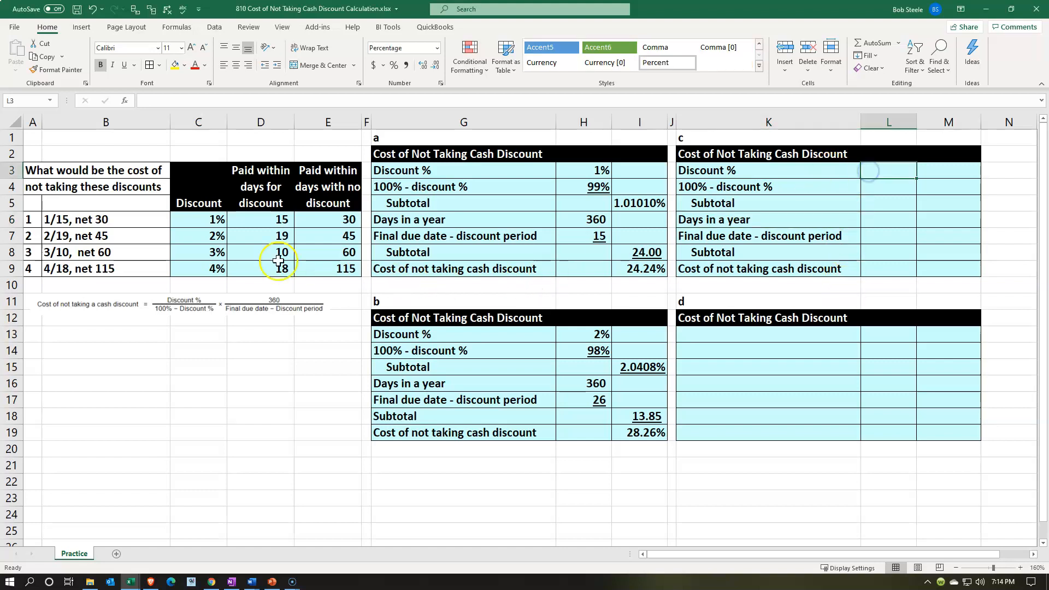
text(=)
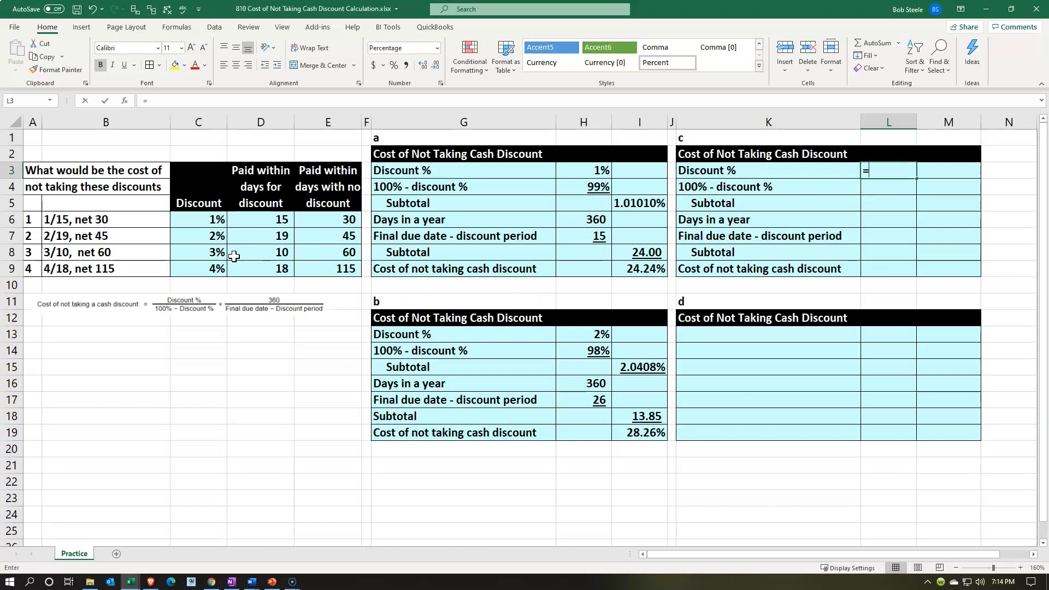
key(Left)
key(Left)
key(Left)
key(Left)
key(Left)
key(Left)
key(Left)
key(Down)
key(Down)
key(Down)
key(Down)
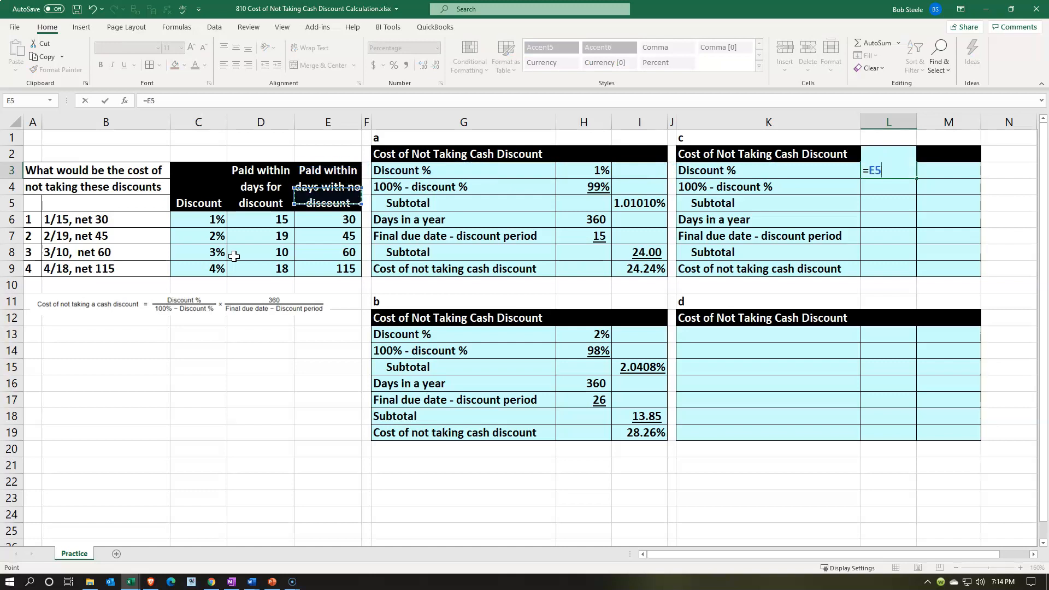
key(Left)
key(Left)
key(Down)
key(Return)
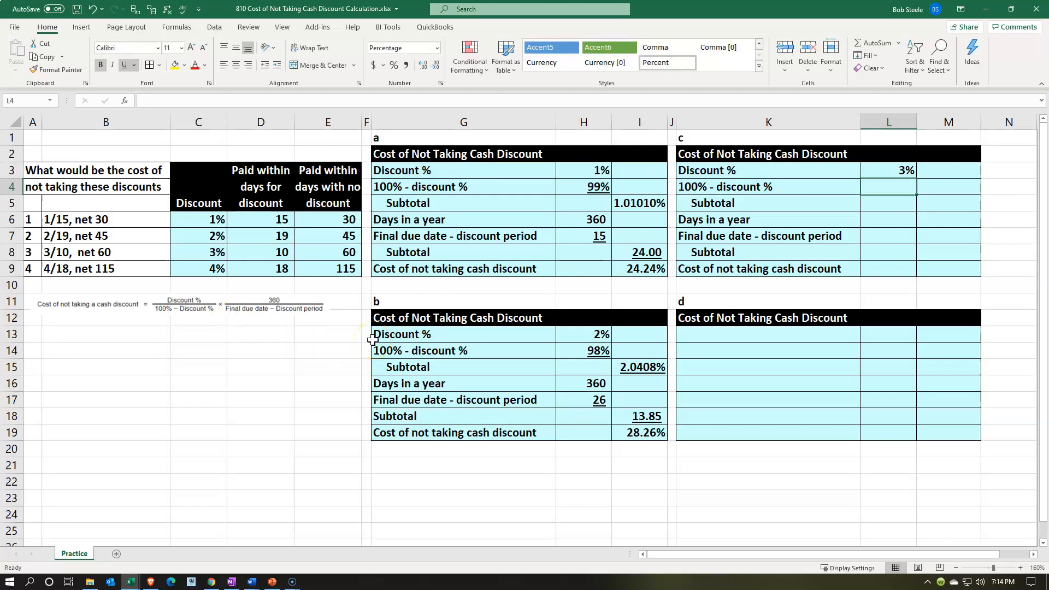
- Calculate 100% minus the discount in L4 with =1-C8
text(=1)
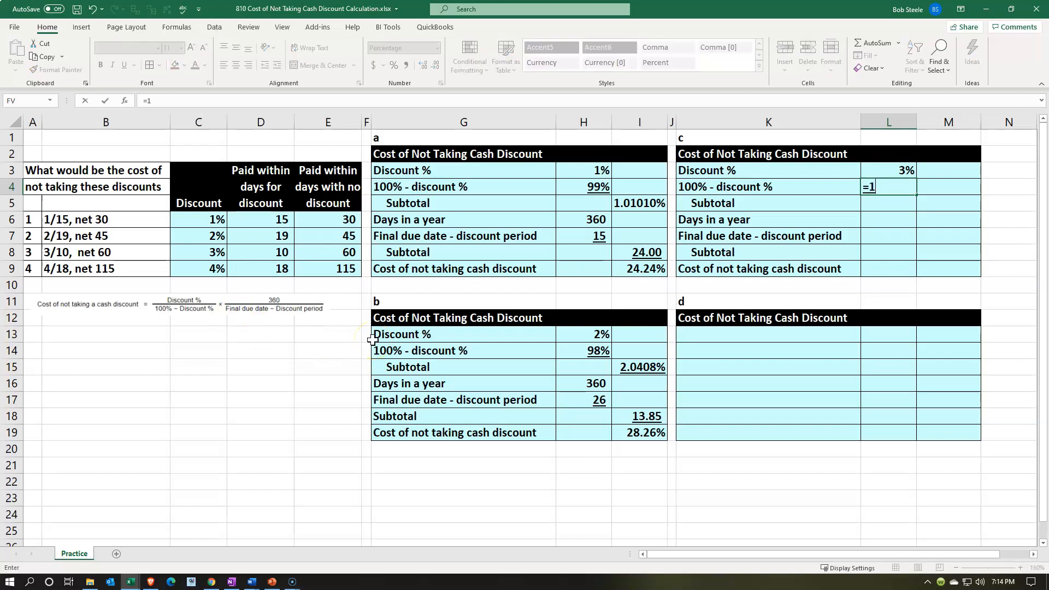
text(-)
key(Left)
key(Left)
key(Left)
key(Left)
key(Left)
key(Left)
key(Left)
key(Left)
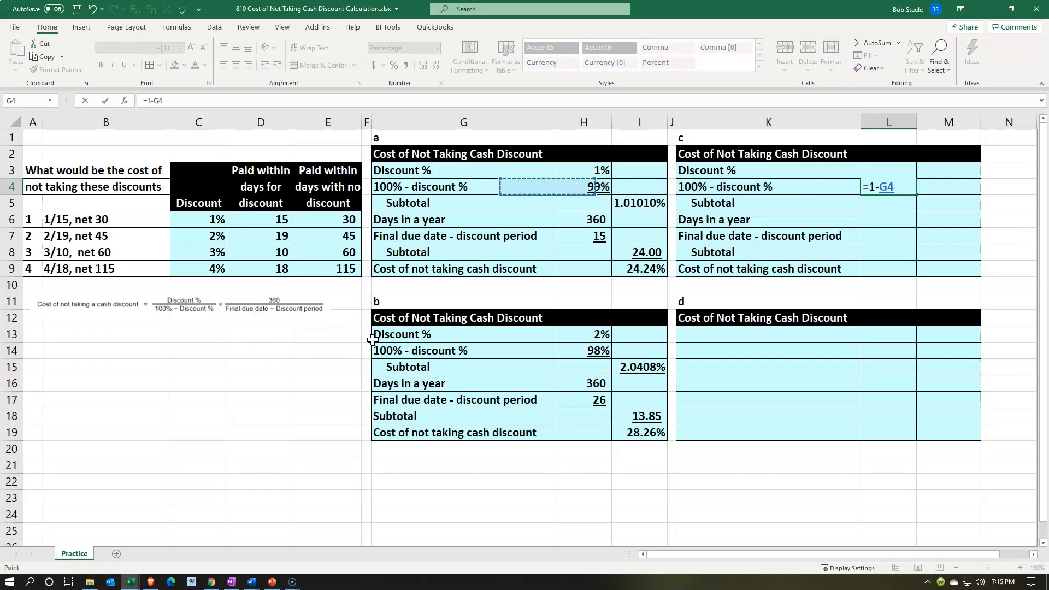
key(Down)
key(Down)
key(Down)
key(Down)
key(Left)
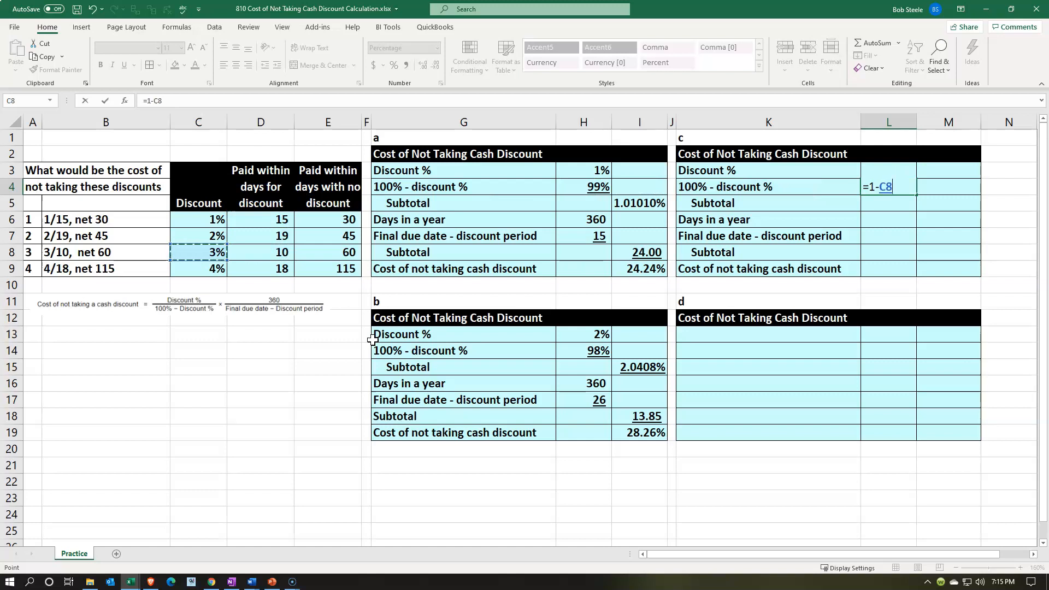
key(Return)
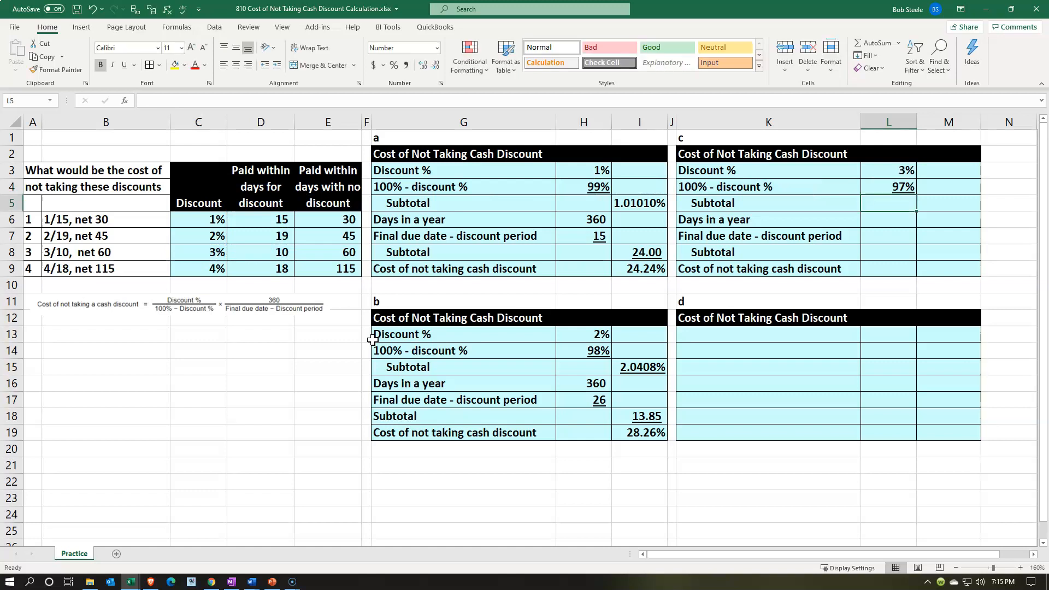
- Calculate table c's first subtotal in M5 by dividing the discount by its complement with =L3/L4
key(Right)
text(=)
key(Left)
key(Up)
key(Up)
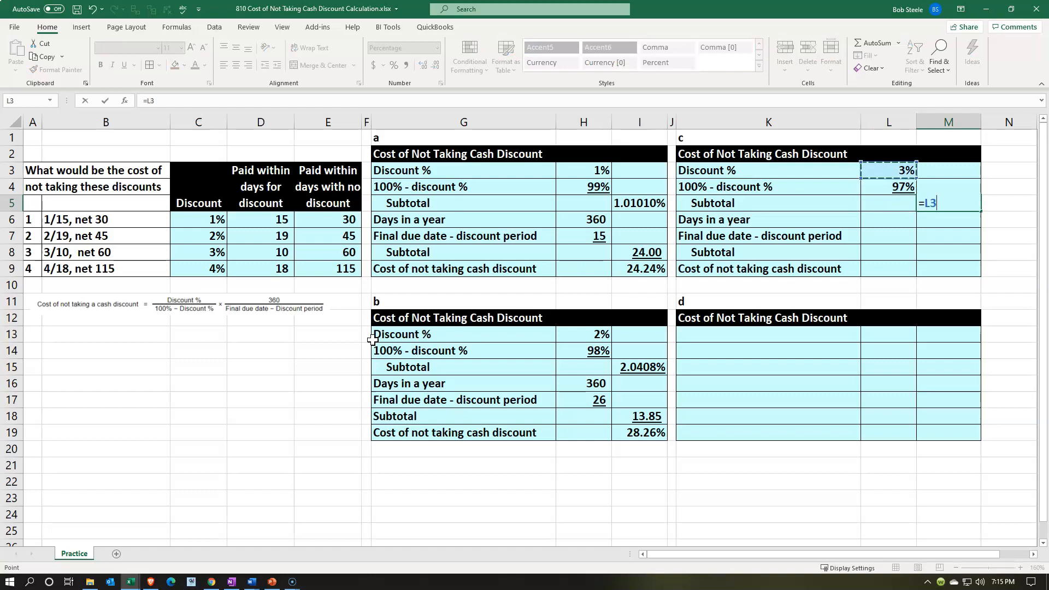
text(/)
key(Left)
key(Up)
key(Return)
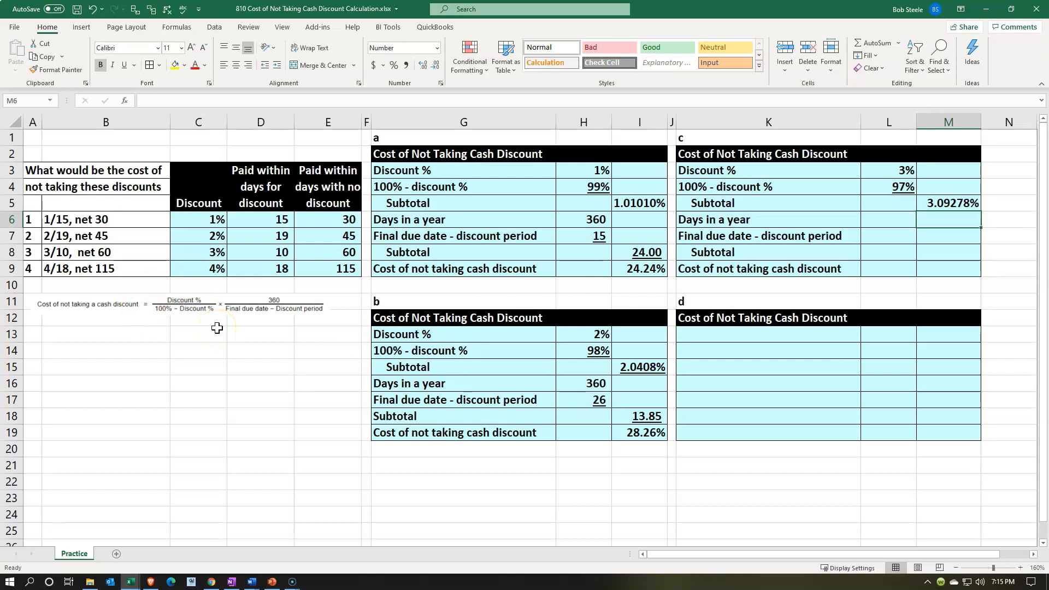
- Enter the days in a year in L6 of table c as =12*30
key(Left)
text(=)
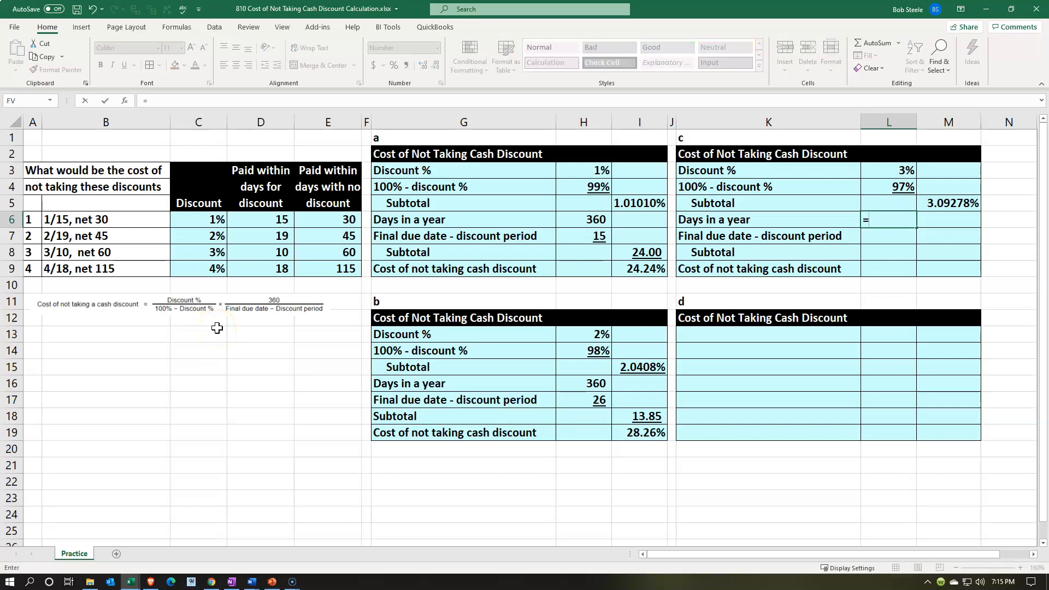
text(12*30)
key(Return)
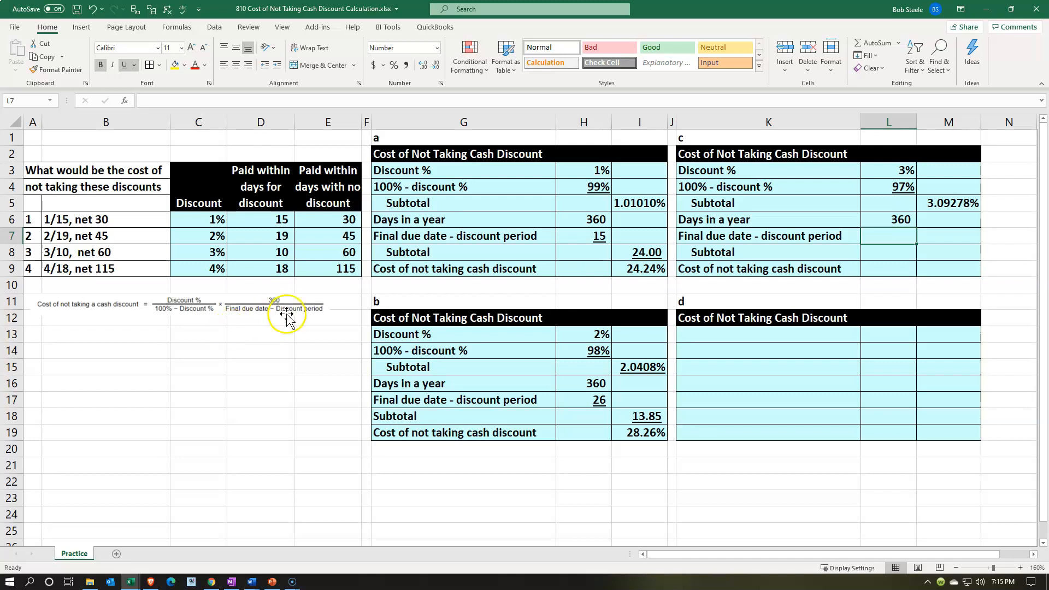
- Calculate the final due date minus the discount period in L7 of table c with =E8-D8
click(277, 252)
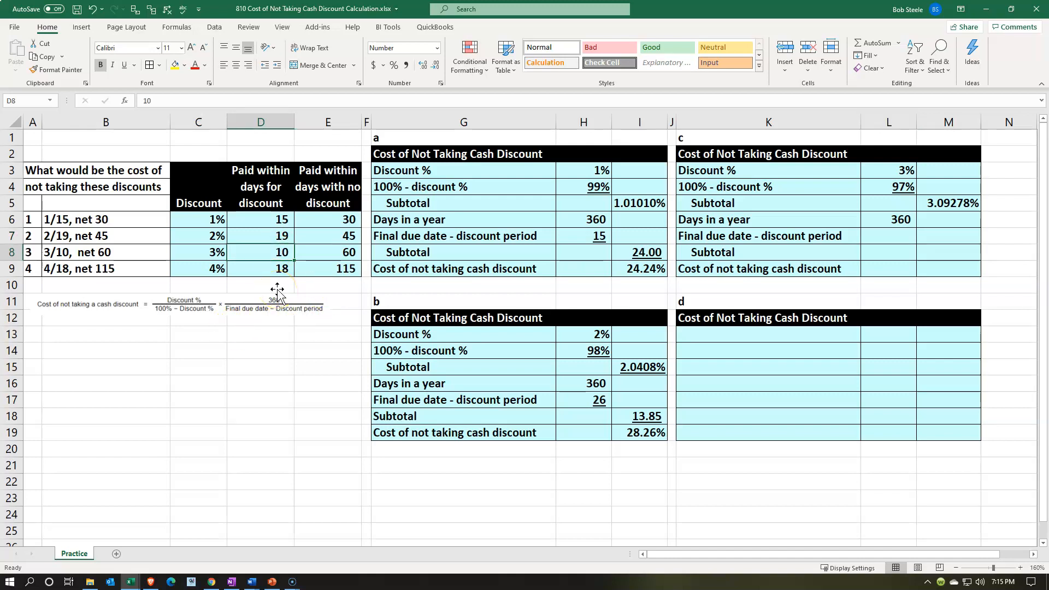
key(Right)
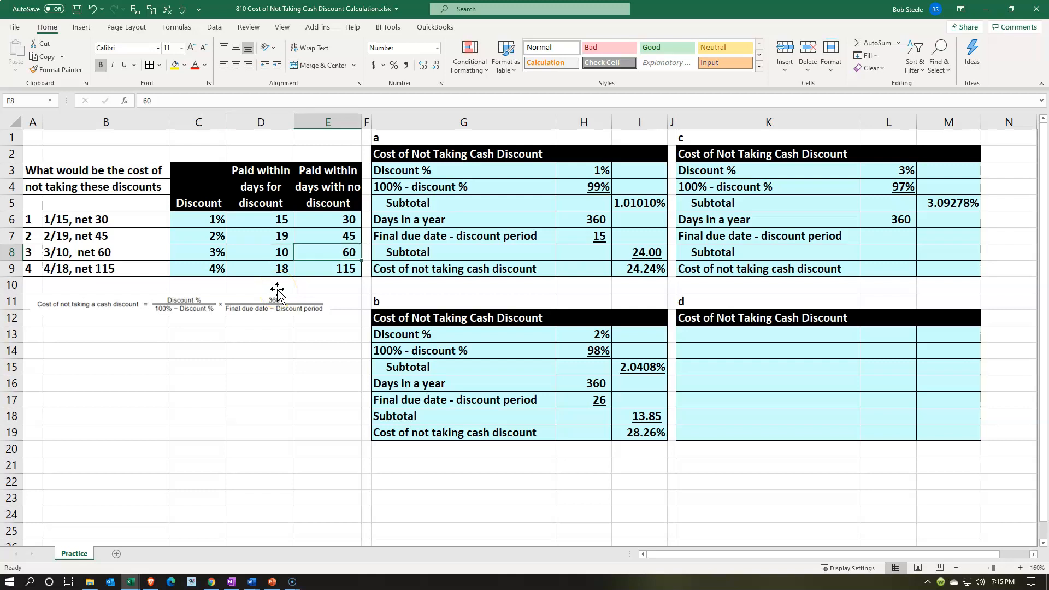
key(Right)
key(Right)
key(Right)
key(Right)
key(Right)
key(Right)
key(Right)
key(Right)
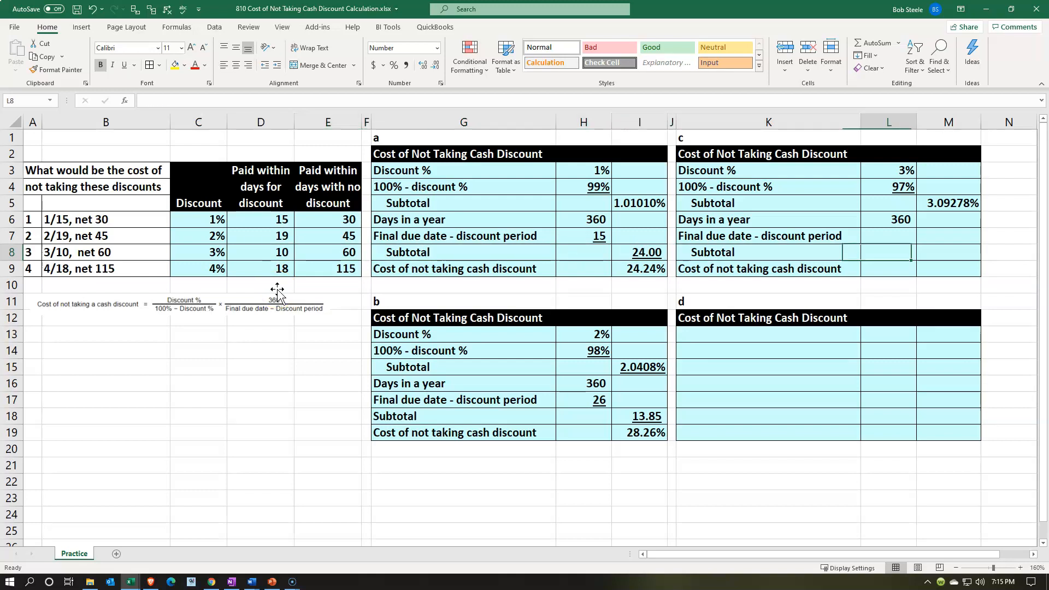
key(Up)
key(Left)
text(=)
key(Left)
key(Left)
key(Left)
key(Left)
key(Left)
key(Left)
key(Left)
key(Down)
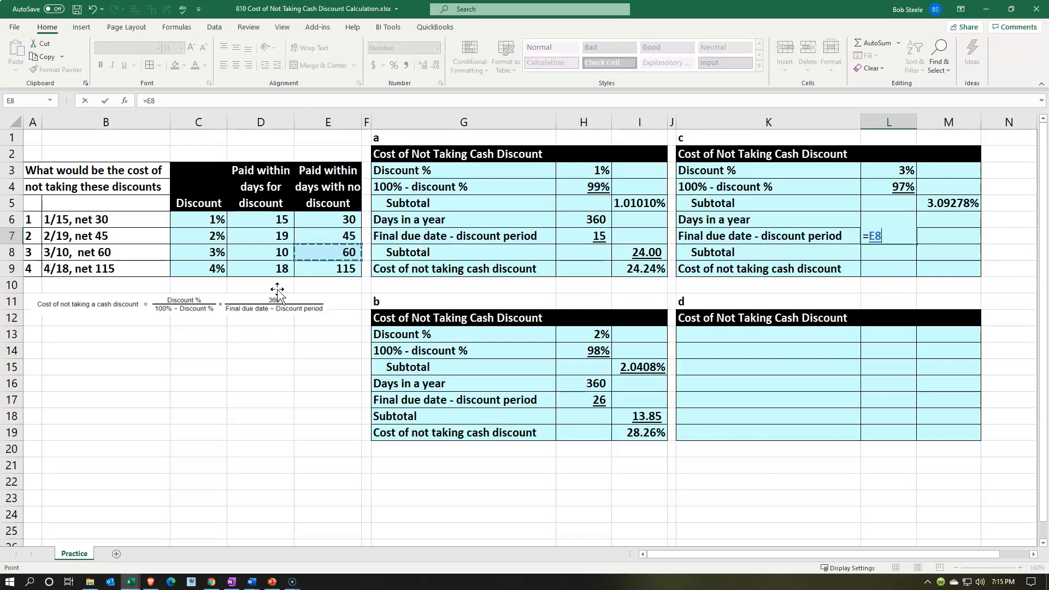
text(-)
click(272, 253)
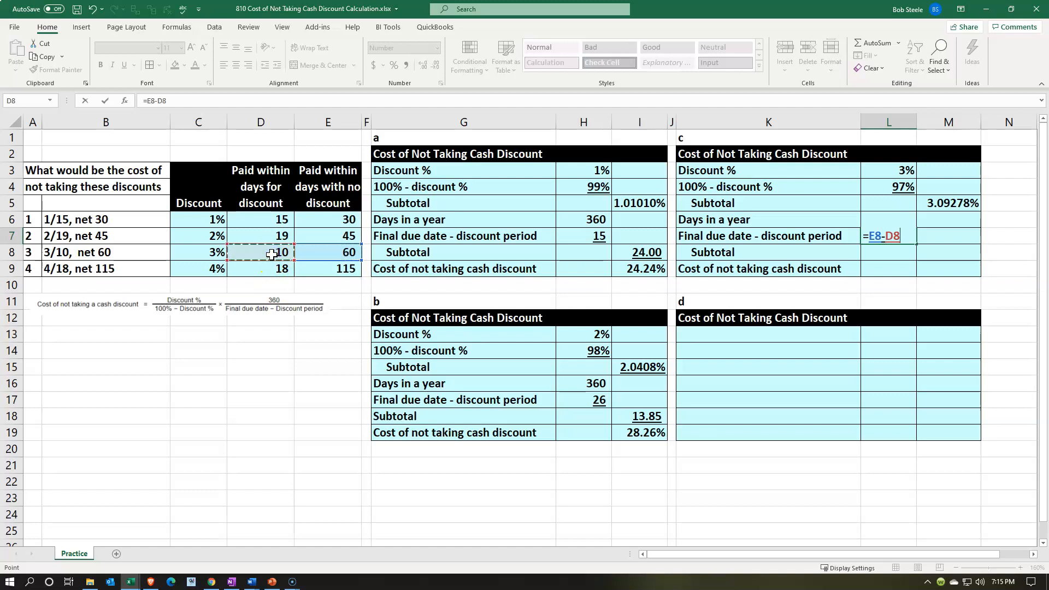
key(Return)
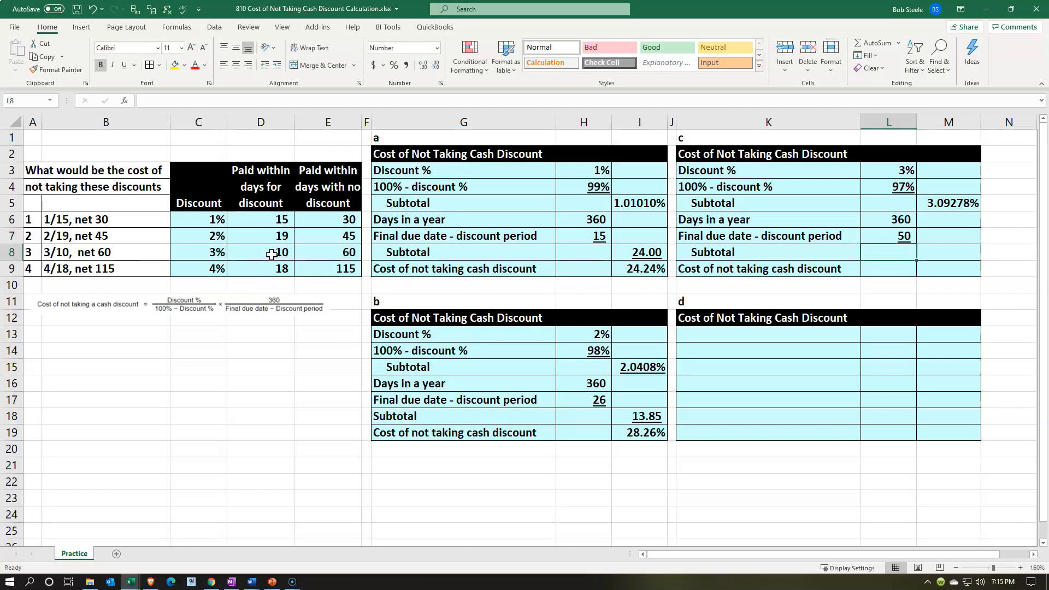
- Calculate table c's second subtotal in M8 by dividing the days in a year by the day difference with =L6/L7
key(Right)
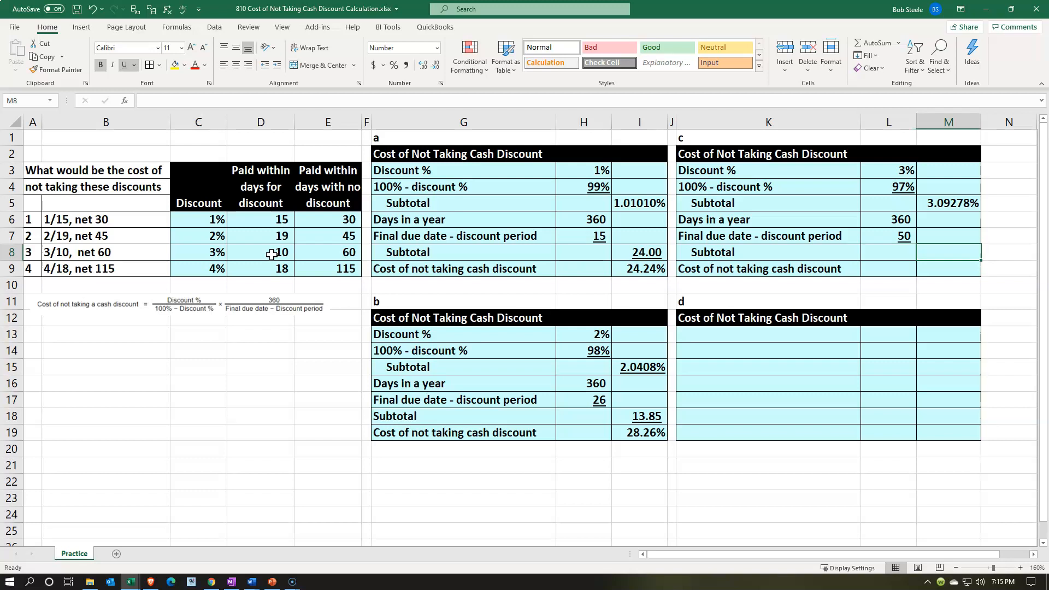
text(=)
key(Left)
key(Up)
key(Up)
text(*)
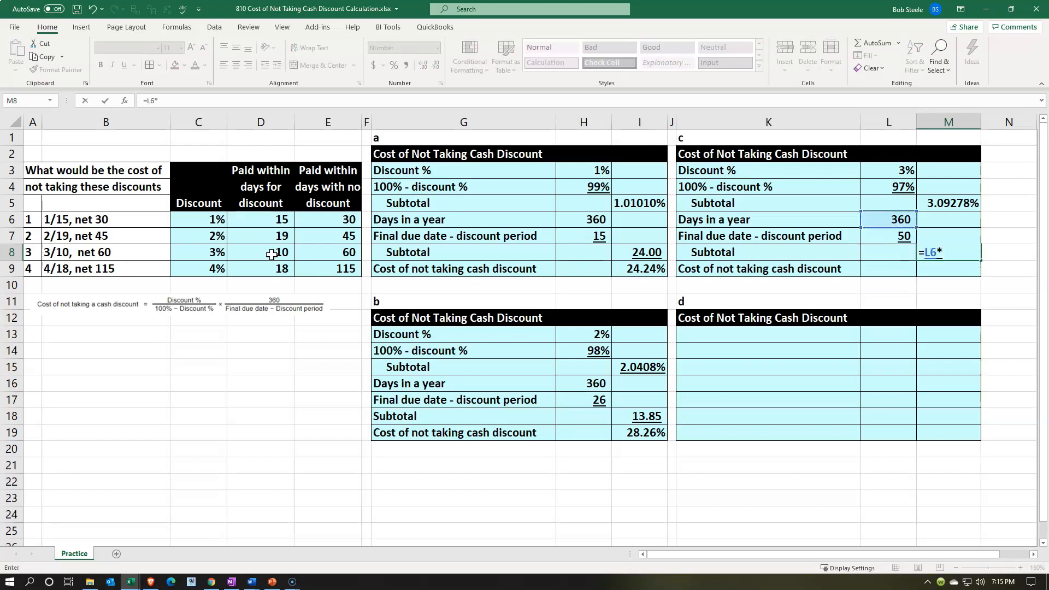
key(BackSpace)
text(/)
key(Left)
key(Up)
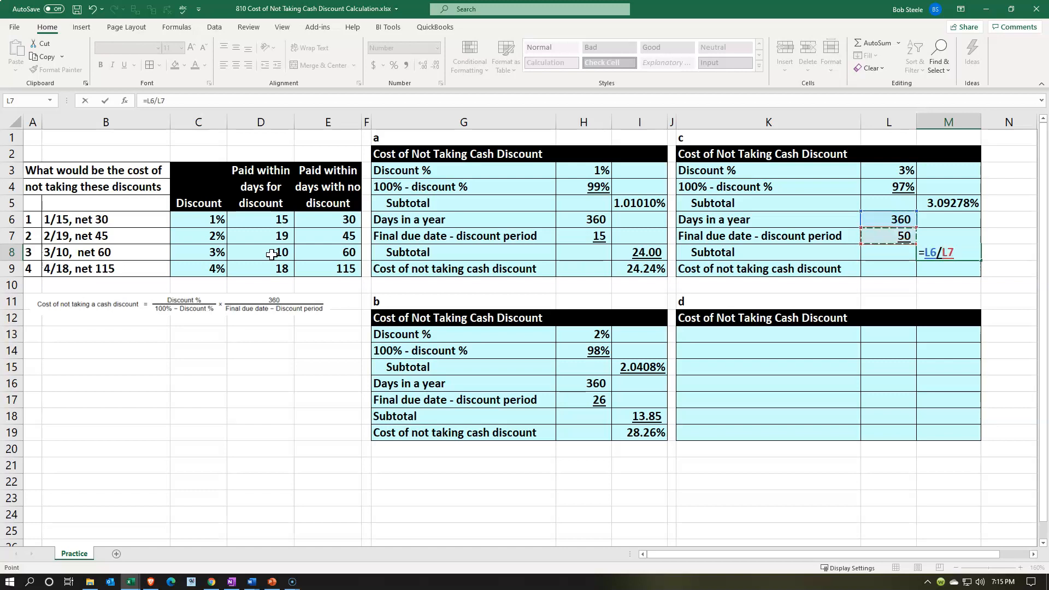
key(Return)
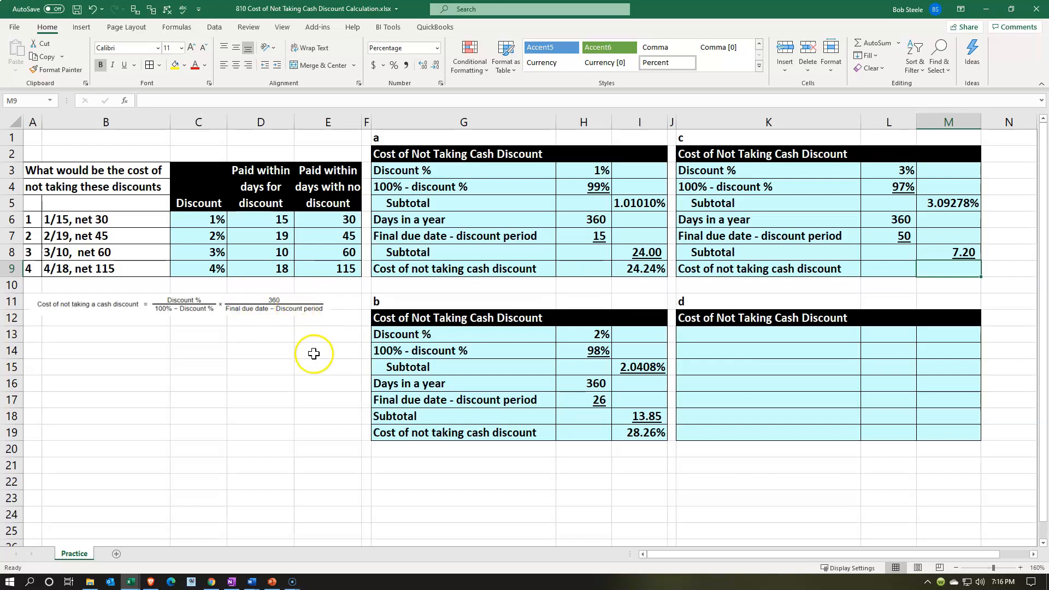
- Calculate the cost of not taking the cash discount in M9 by multiplying both subtotals with =M5*M8
text(=)
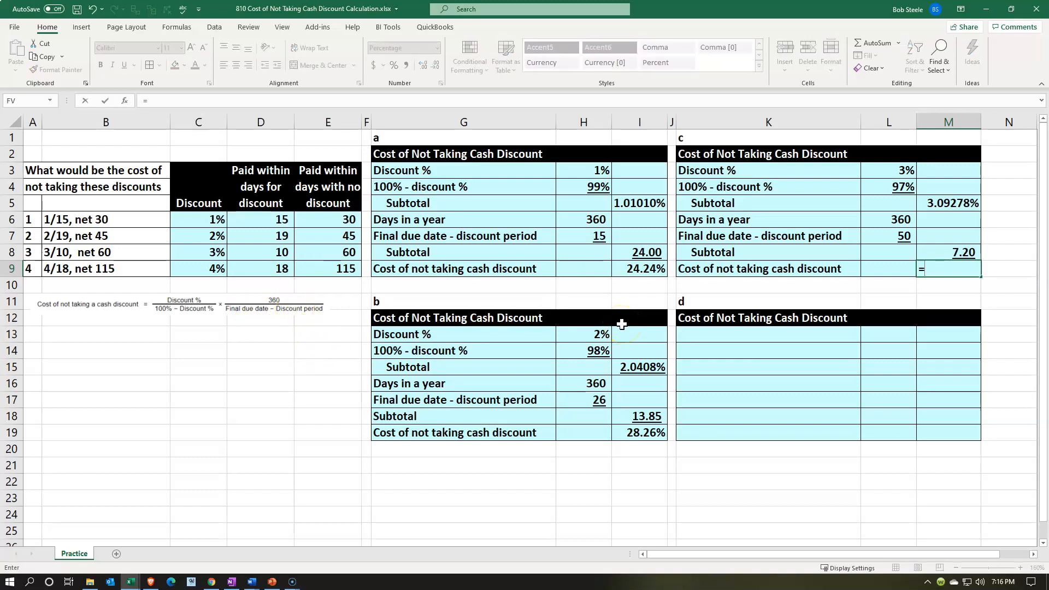
key(Up)
key(Up)
key(Up)
key(Up)
text(*)
key(Up)
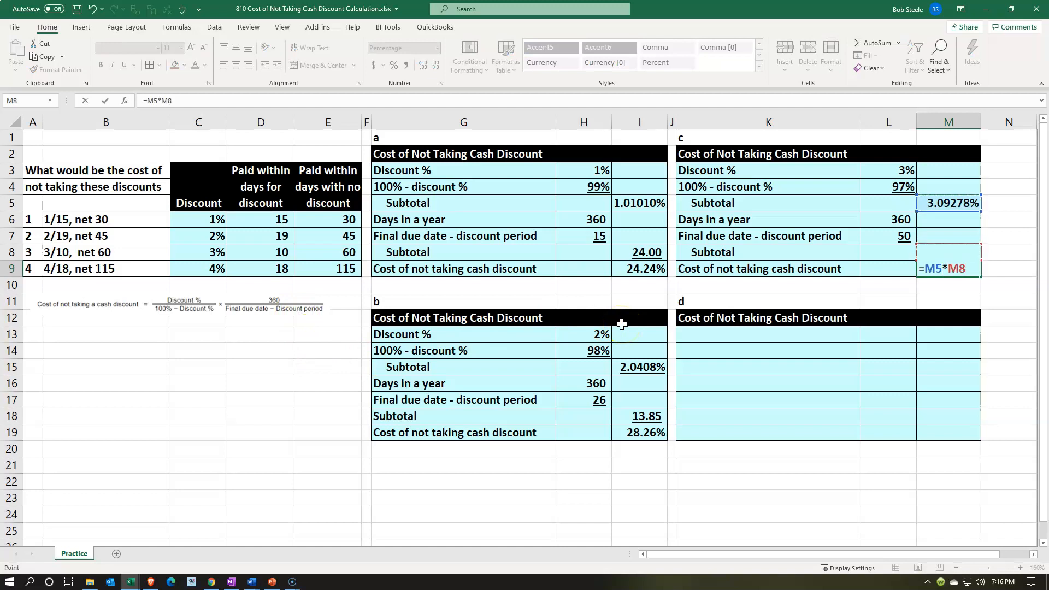
key(Return)
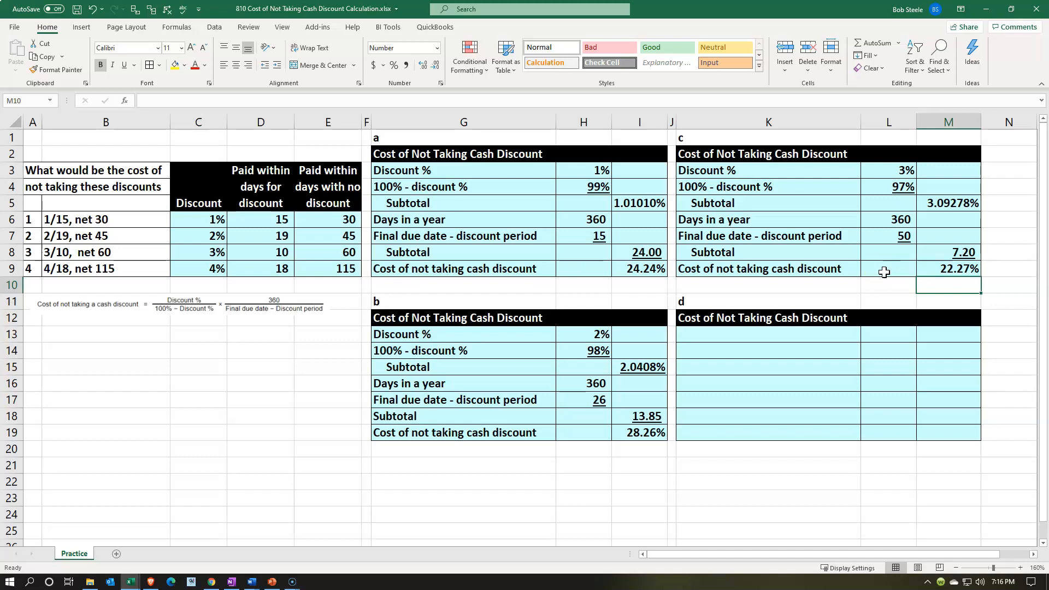
- Review the discount, discount period and due date of the 4/18, net 115 terms in row 9 and select K13 in table d
click(169, 263)
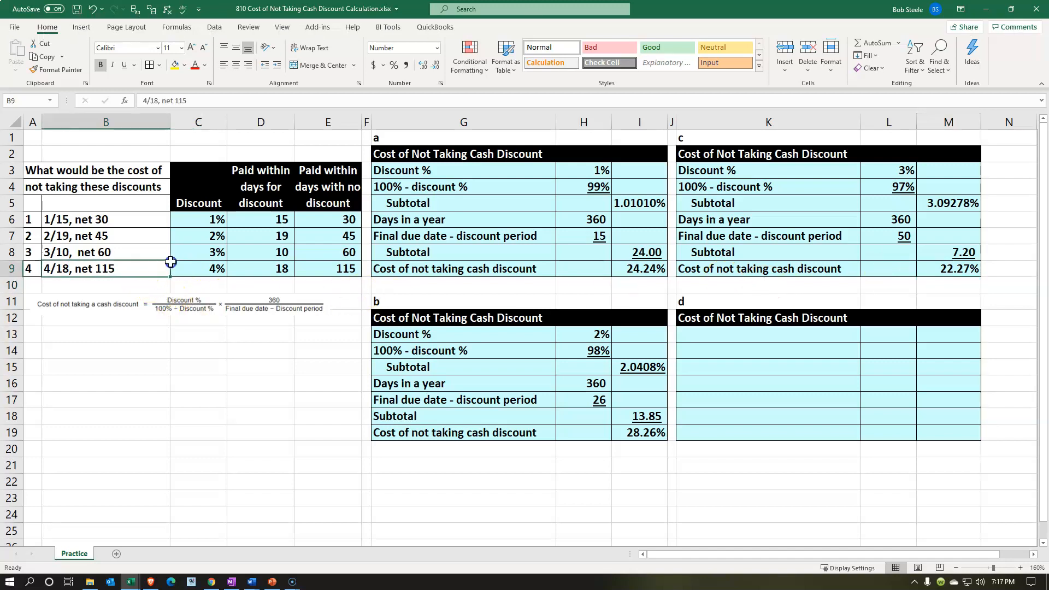
click(209, 270)
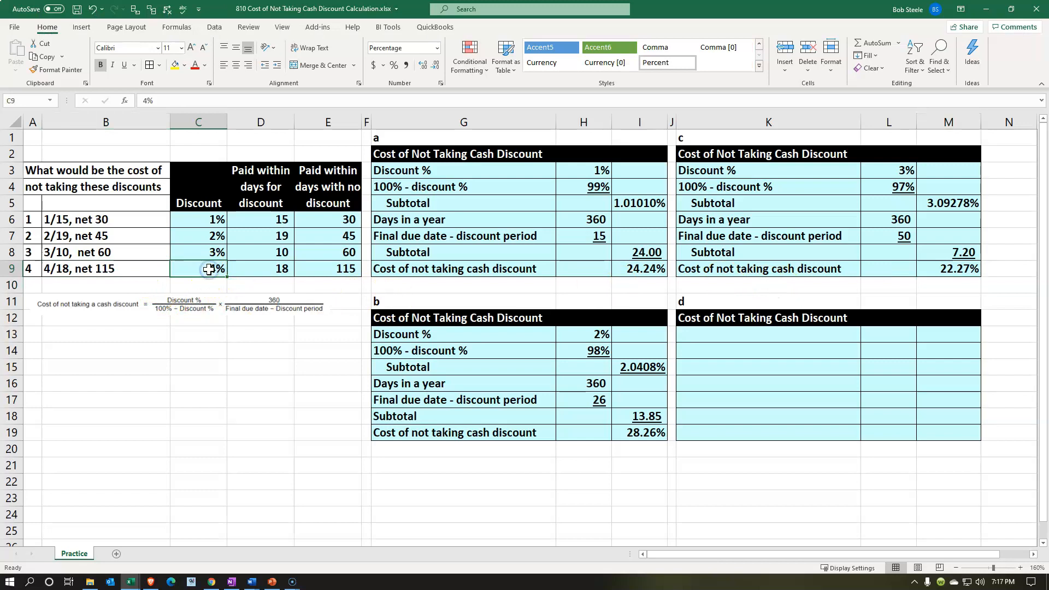
click(258, 268)
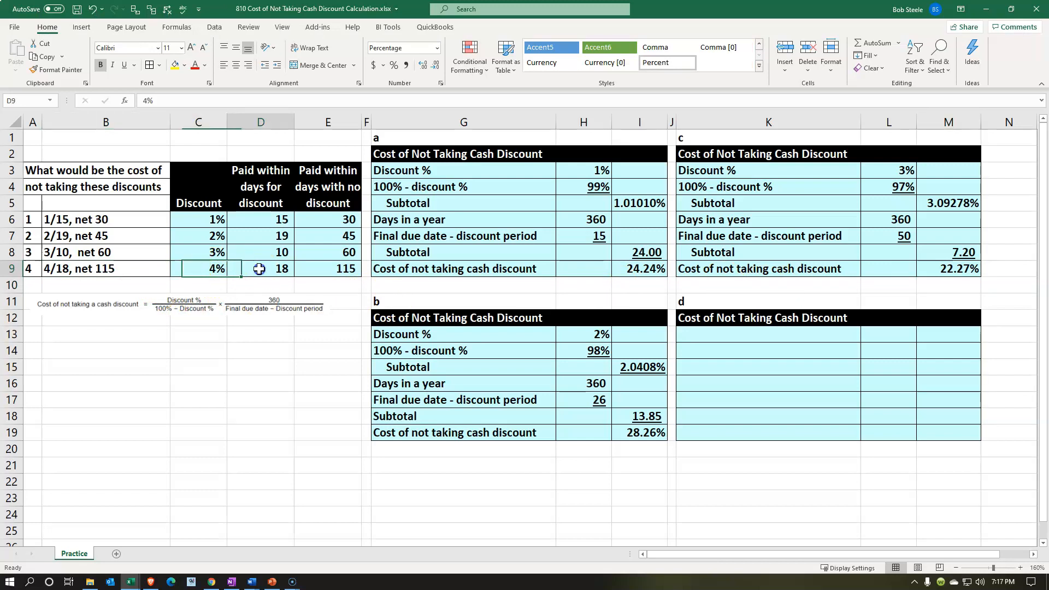
click(304, 267)
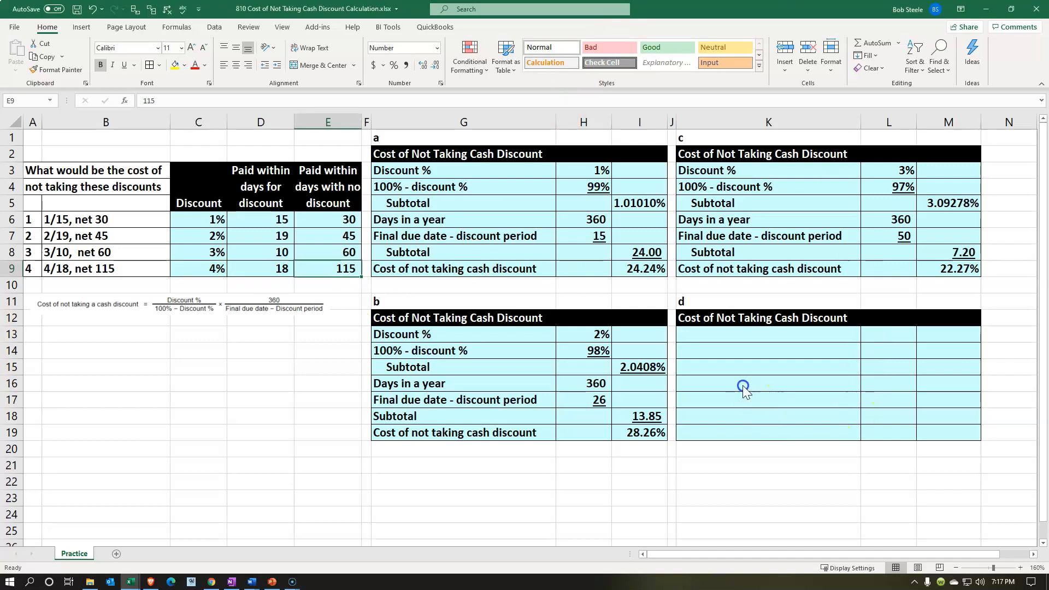
click(723, 336)
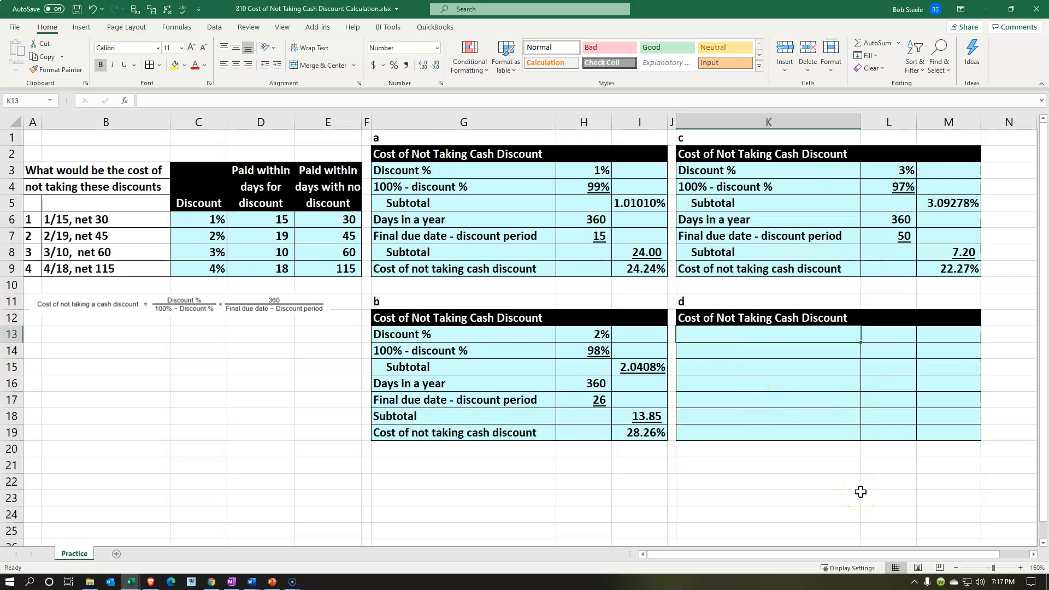
- Fill table d's row labels in K13:K19 by linking K13 to table b's first label with =G13 and copying it down
text(=)
key(Left)
key(Left)
key(Left)
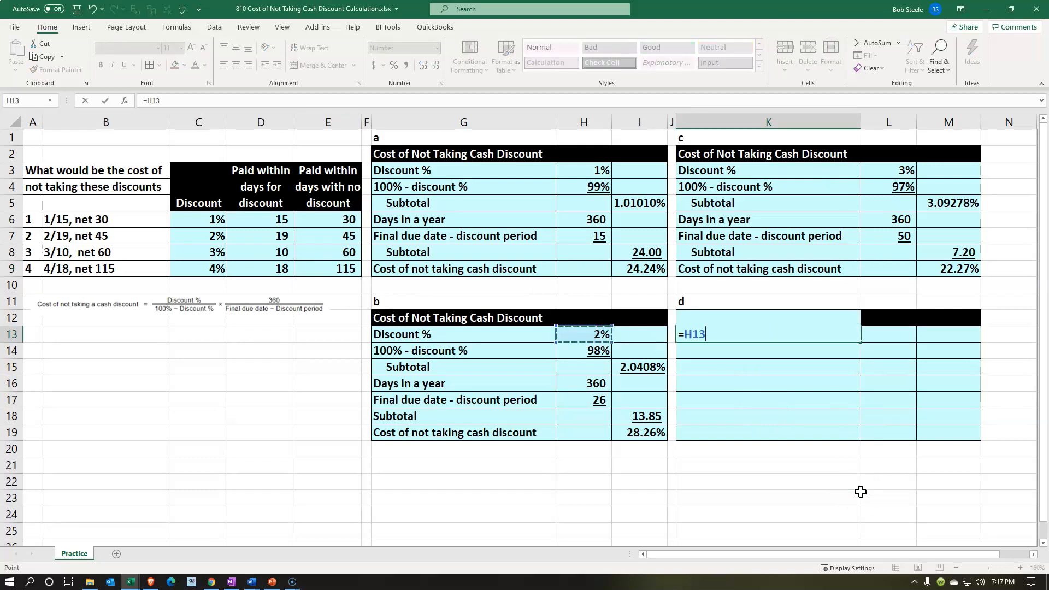
key(Return)
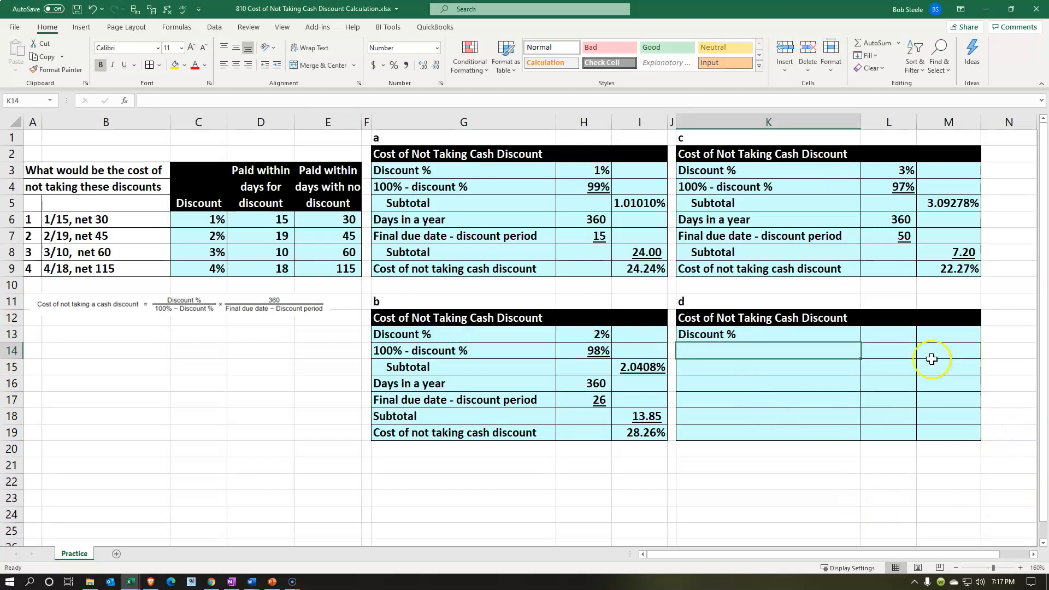
click(853, 336)
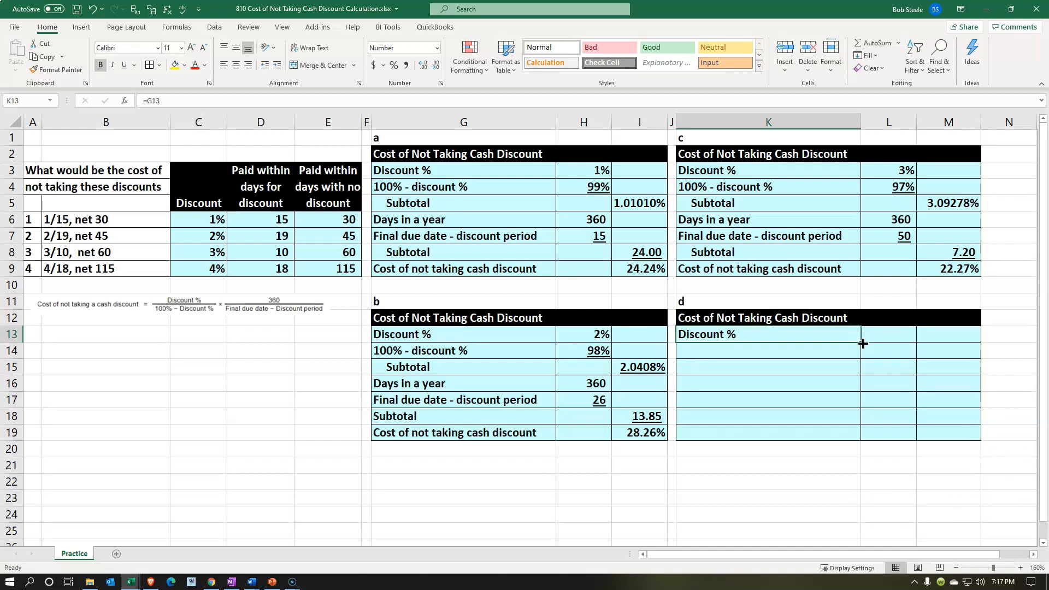
drag(863, 343, 855, 438)
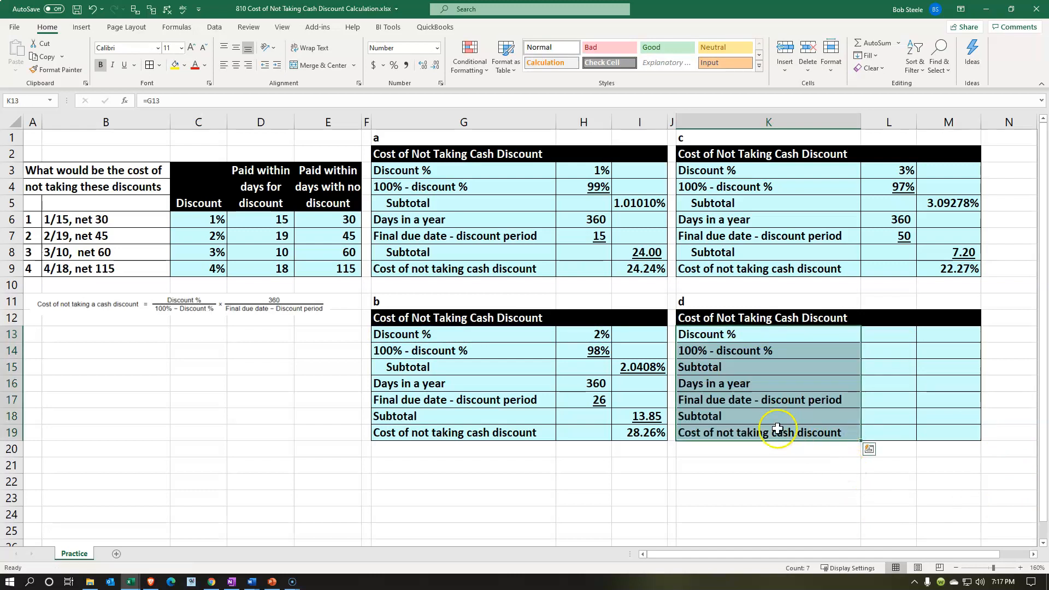
- Copy the formatting of table b's range G13:I19 onto table d starting at K13 with Format Painter
mouse_move(494, 335)
mouse_down()
mouse_move(597, 381)
mouse_move(639, 431)
mouse_up()
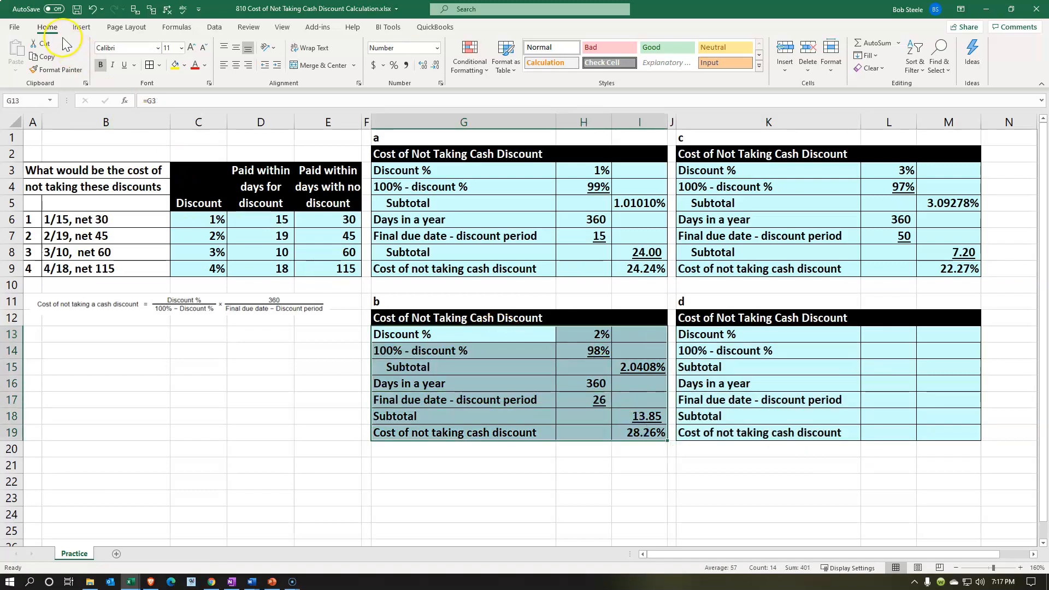
click(56, 70)
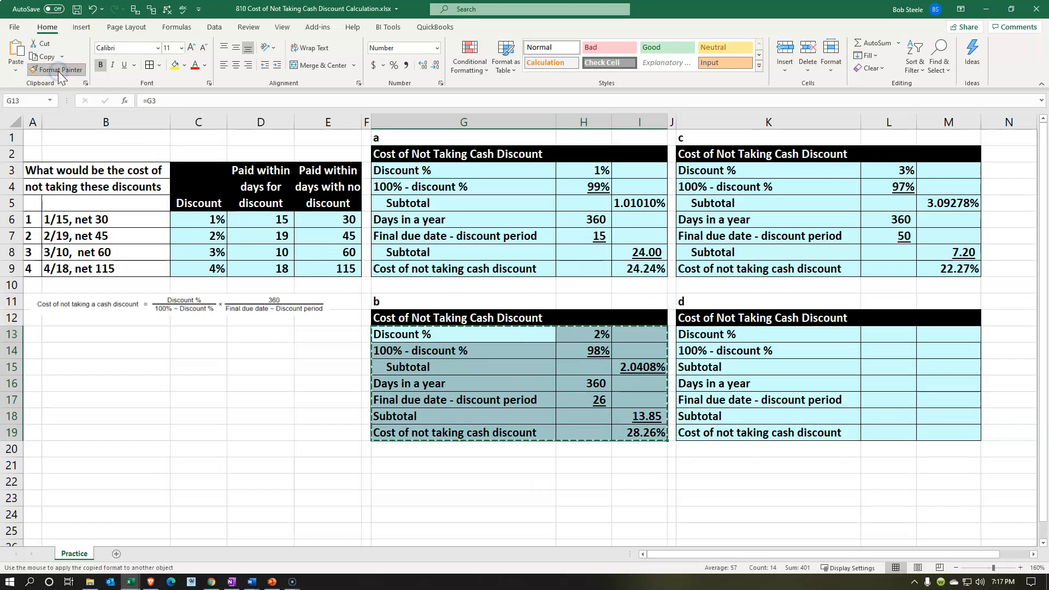
click(772, 338)
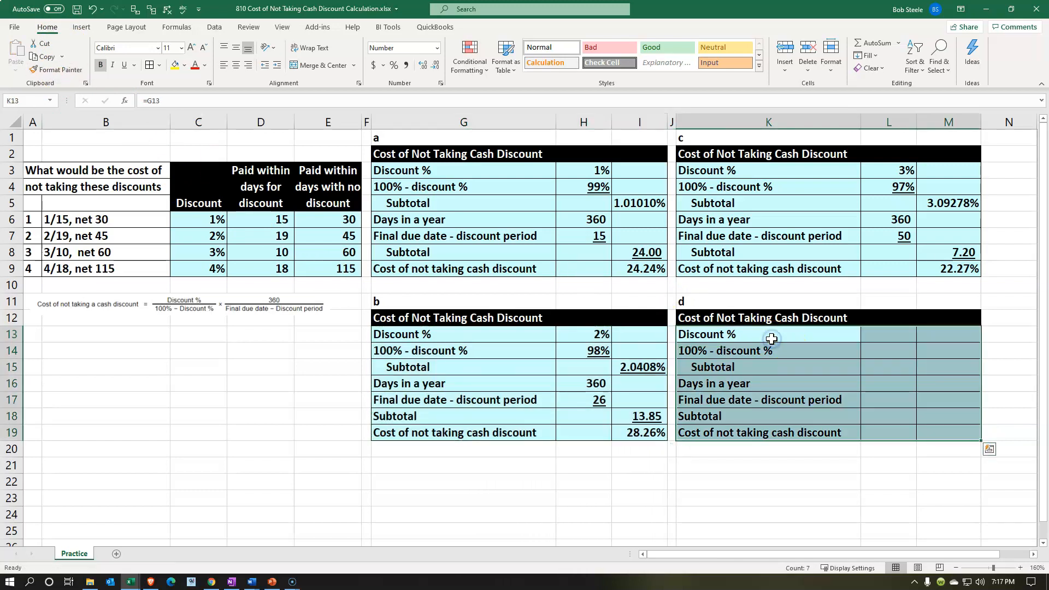
- Link table d's discount percentage in L13 to the 4/18, net 115 discount with =C9
click(882, 334)
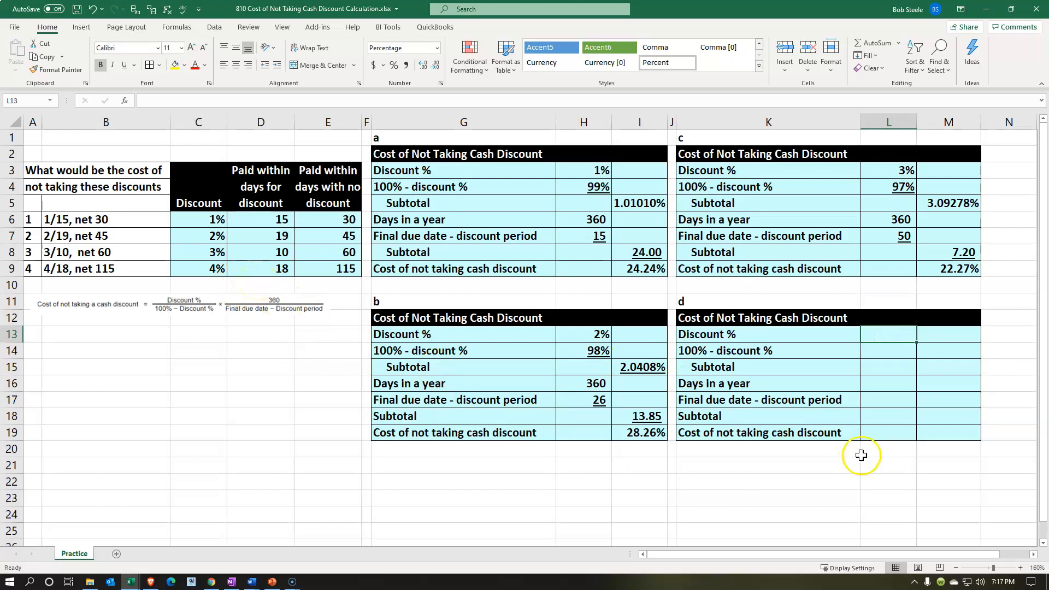
text(=)
key(Left)
key(Left)
key(Left)
key(Left)
key(Left)
key(Left)
key(Left)
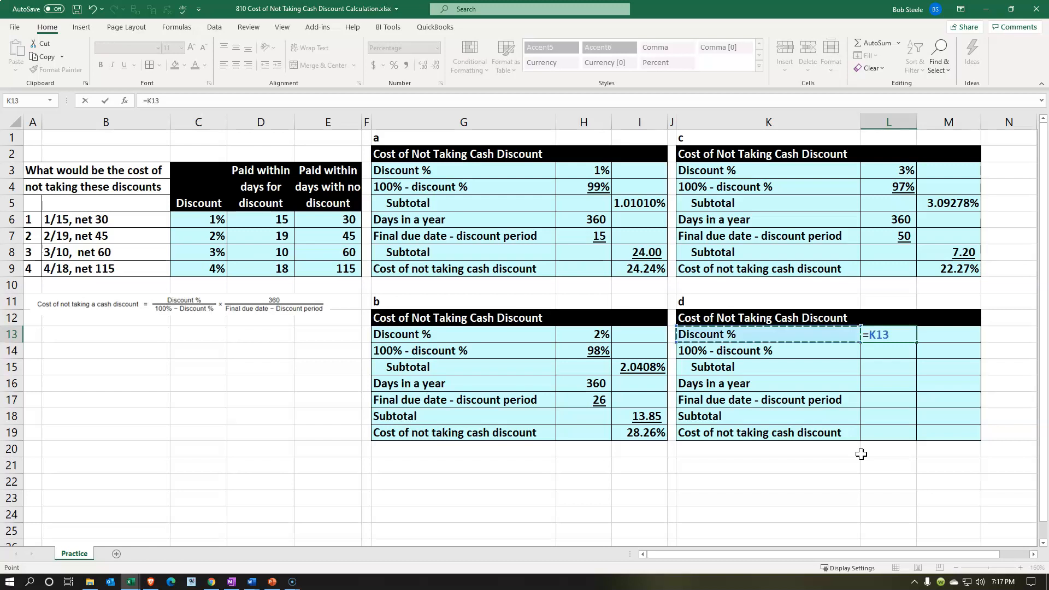
key(Left)
key(Up)
key(Up)
key(Up)
key(Up)
key(Left)
key(Return)
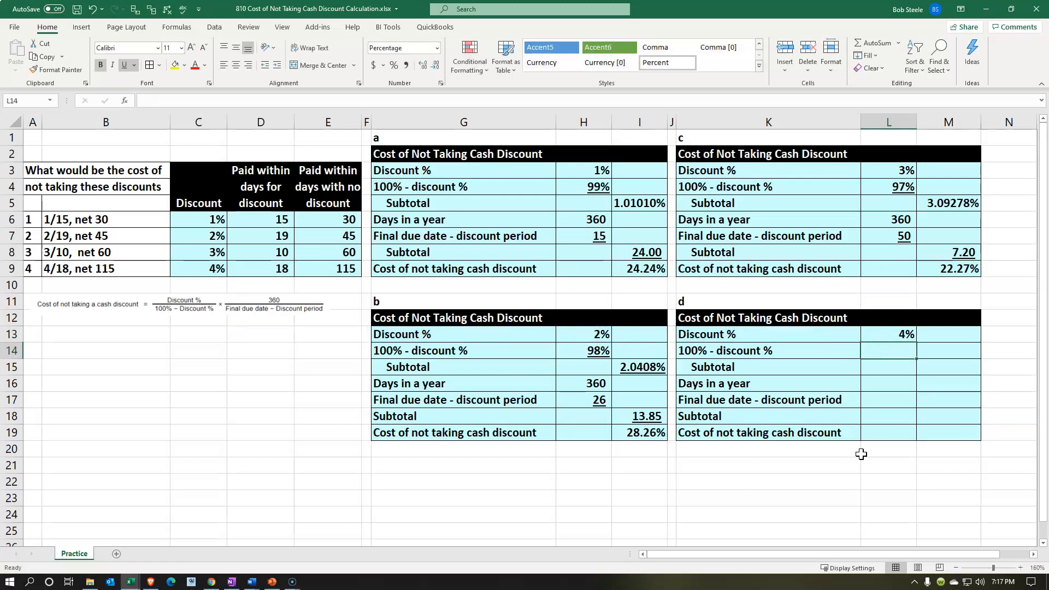
- Calculate 100% minus the discount percentage in L14 of table d with =1-C9
text(=1)
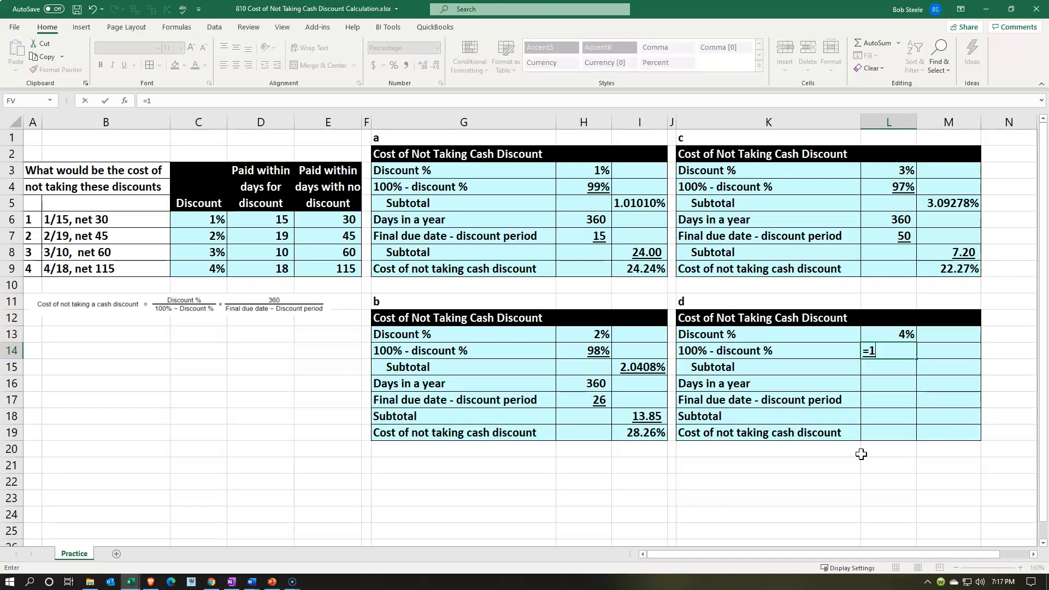
text(-)
key(Left)
key(Left)
key(Left)
key(Left)
key(Left)
key(Left)
key(Left)
key(Left)
key(Up)
key(Up)
key(Up)
key(Up)
key(Up)
key(Left)
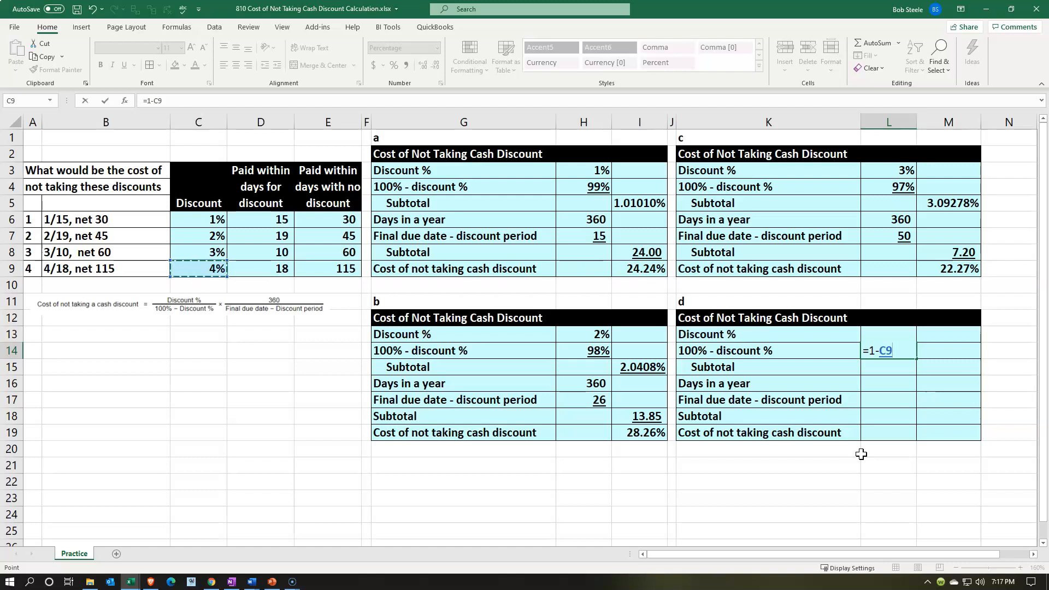
key(Return)
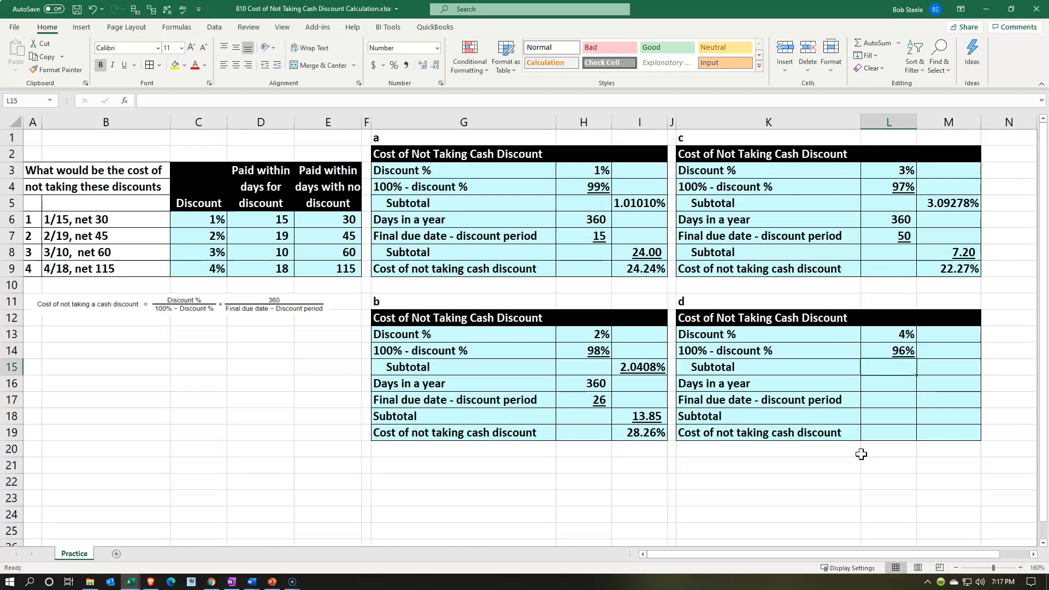
- Calculate table d's first subtotal in M15 by dividing the discount by its complement with =L13/L14
key(Right)
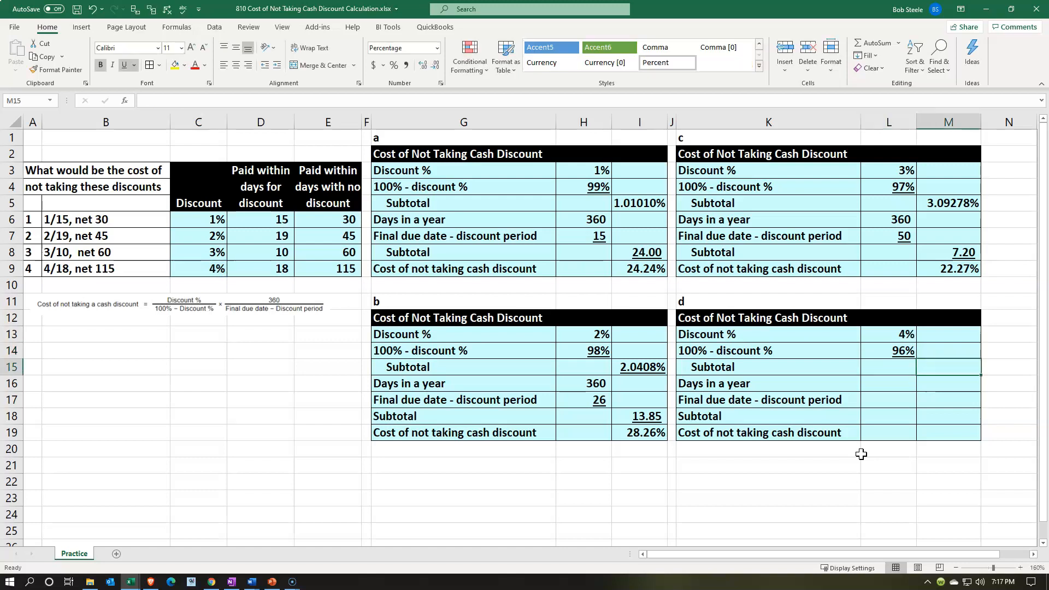
text(=)
key(Left)
key(Up)
key(Up)
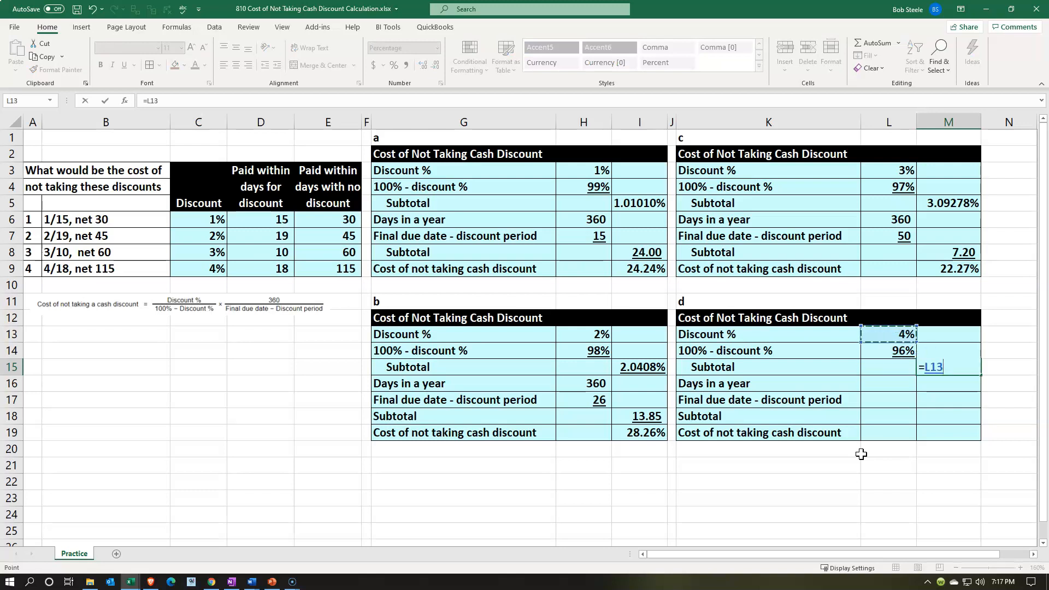
text(/)
key(Left)
key(Up)
key(Return)
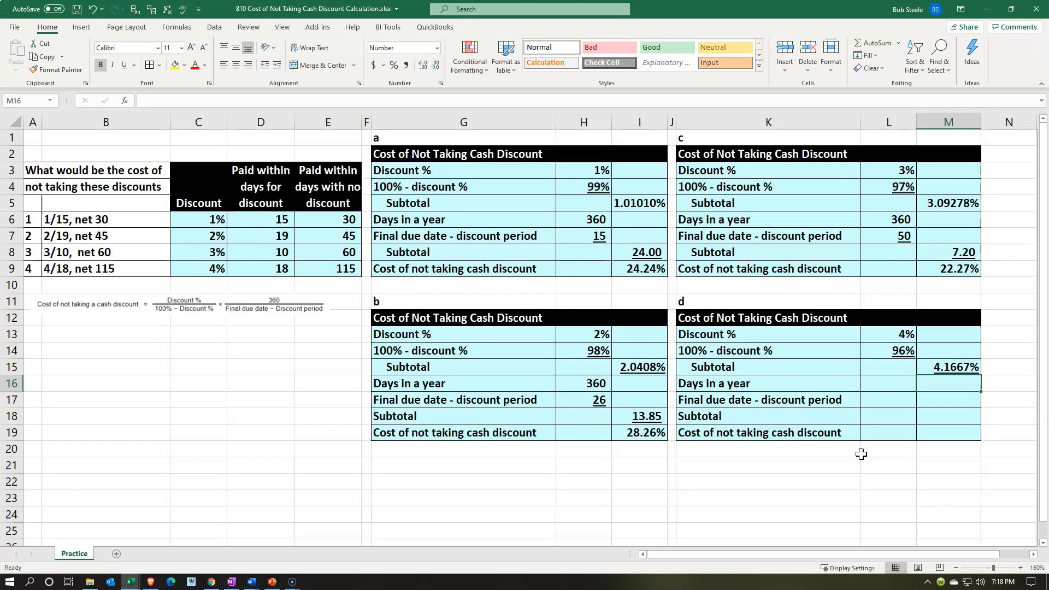
- Enter the days in a year in L16 of table d with =12*30
key(Left)
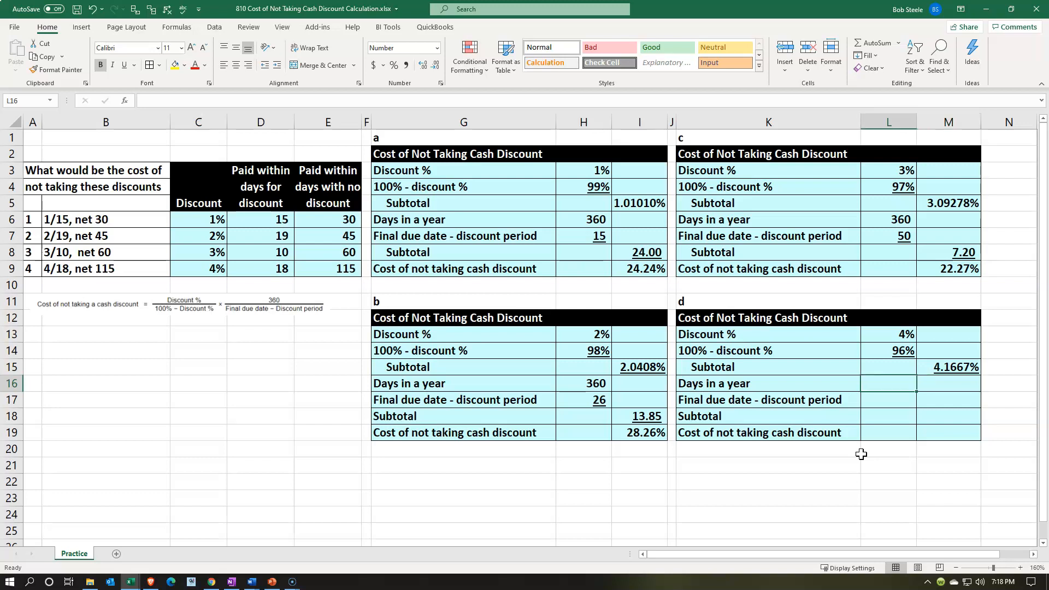
text(=12)
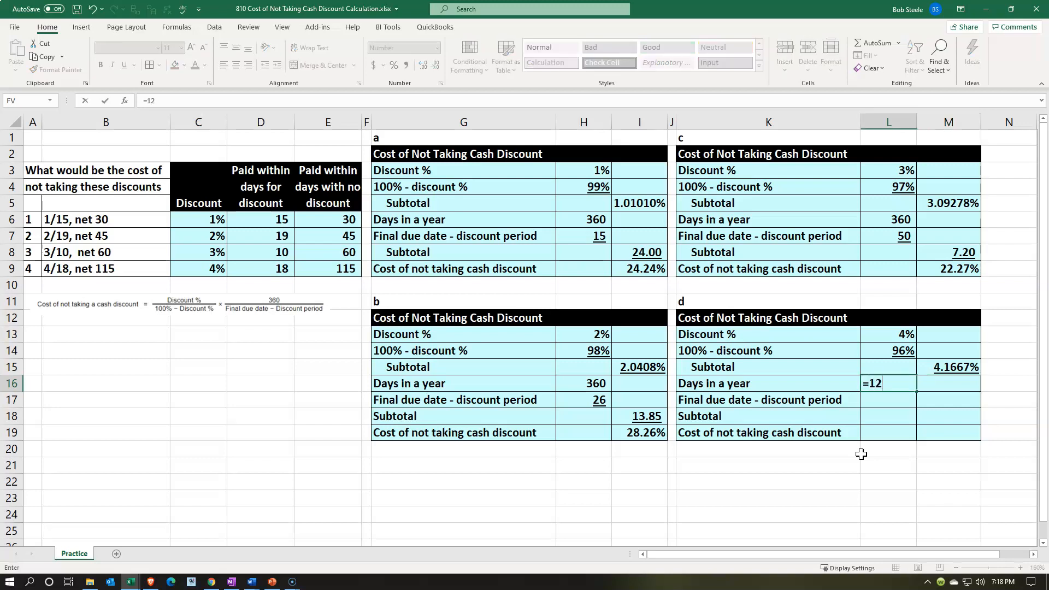
text(*30)
key(Return)
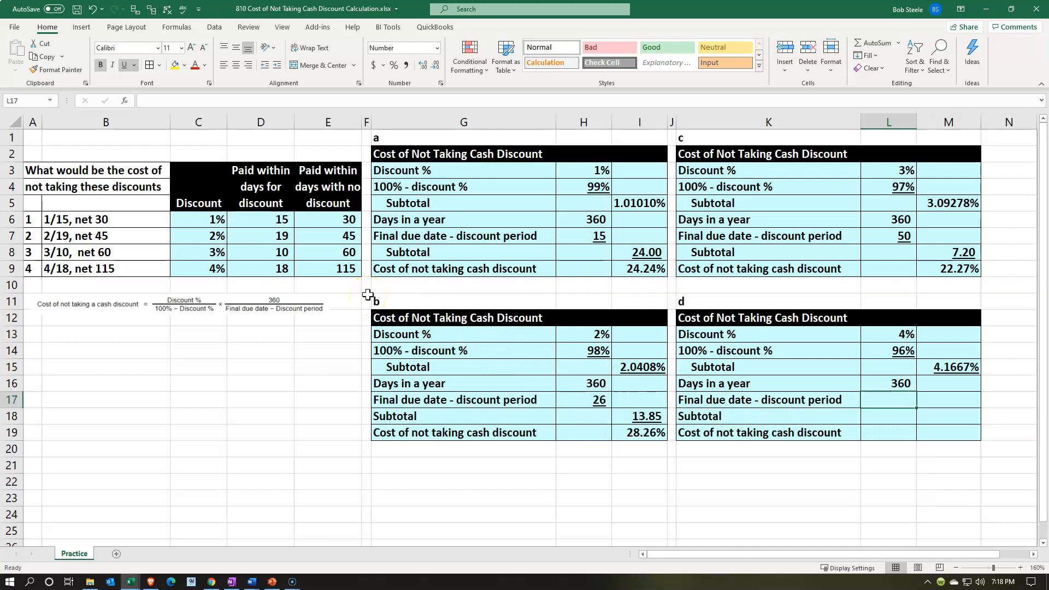
- Calculate the final due date minus the discount period in L17 of table d with =E9-D9
text(=)
key(Left)
key(Left)
key(Left)
key(Left)
key(Left)
key(Left)
key(Left)
key(Up)
key(Up)
key(Up)
key(Up)
key(Up)
key(Up)
key(Up)
key(Up)
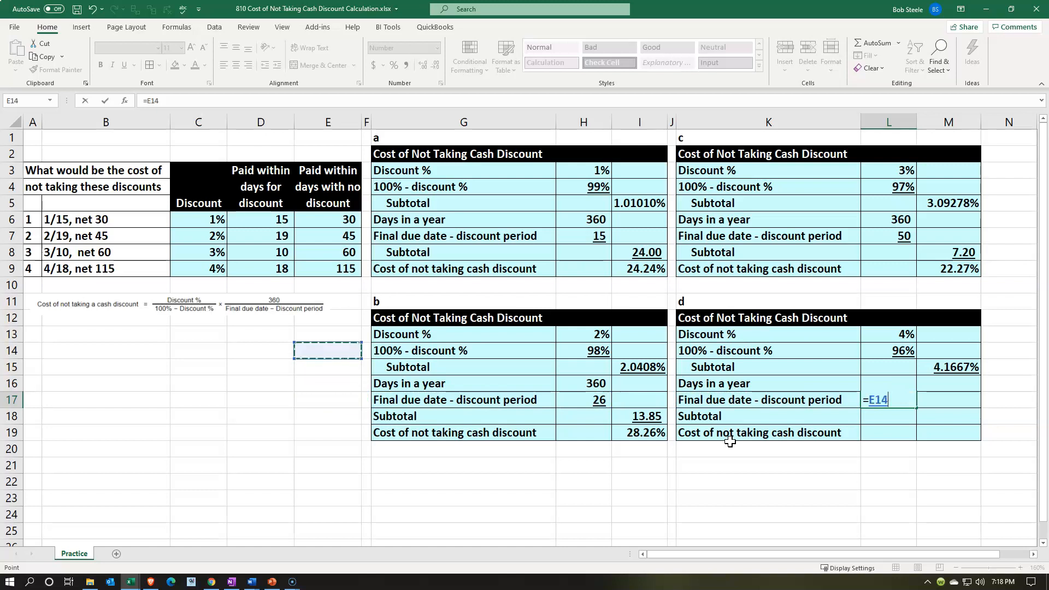
text(-)
key(Left)
key(Left)
key(Left)
key(Left)
key(Left)
key(Left)
key(Left)
key(Left)
key(Up)
key(Up)
key(Up)
key(Up)
key(Up)
key(Up)
key(Up)
key(Up)
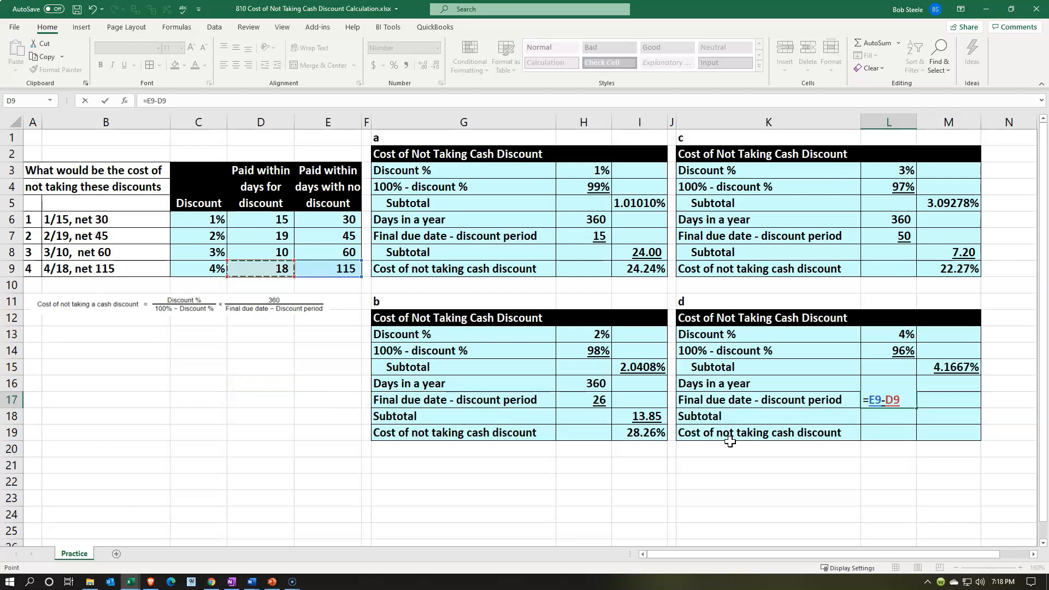
key(Return)
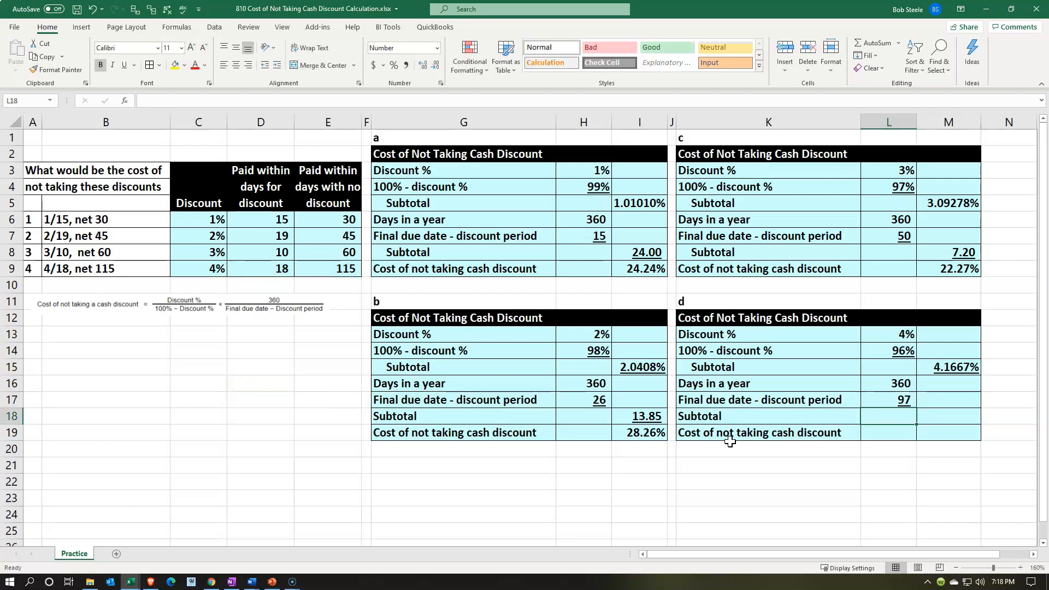
- Indent the second Subtotal labels of tables b and d in G18 and K18 together
key(Left)
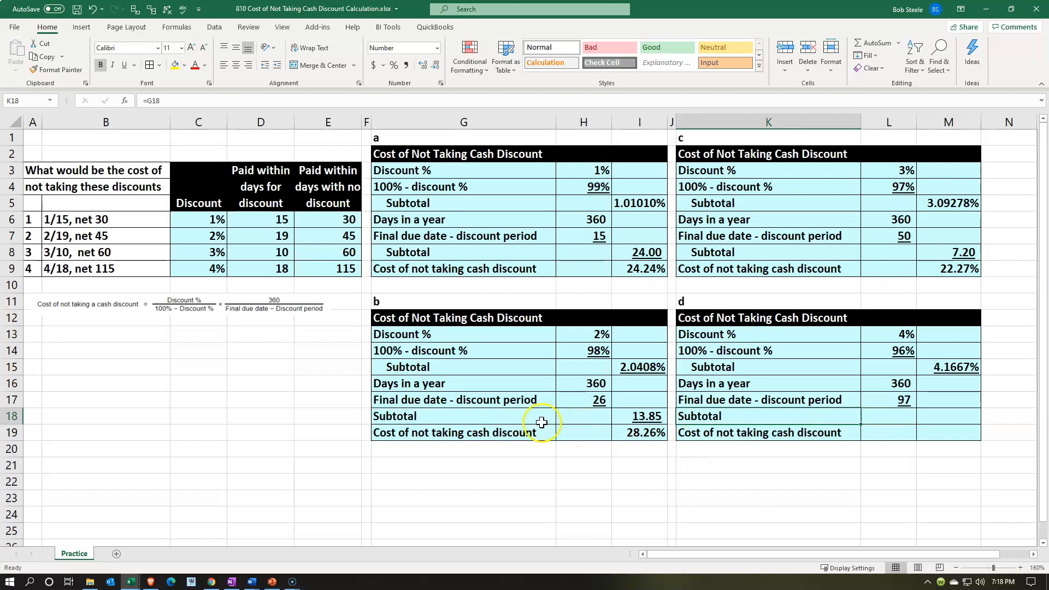
ctrl+click(513, 419)
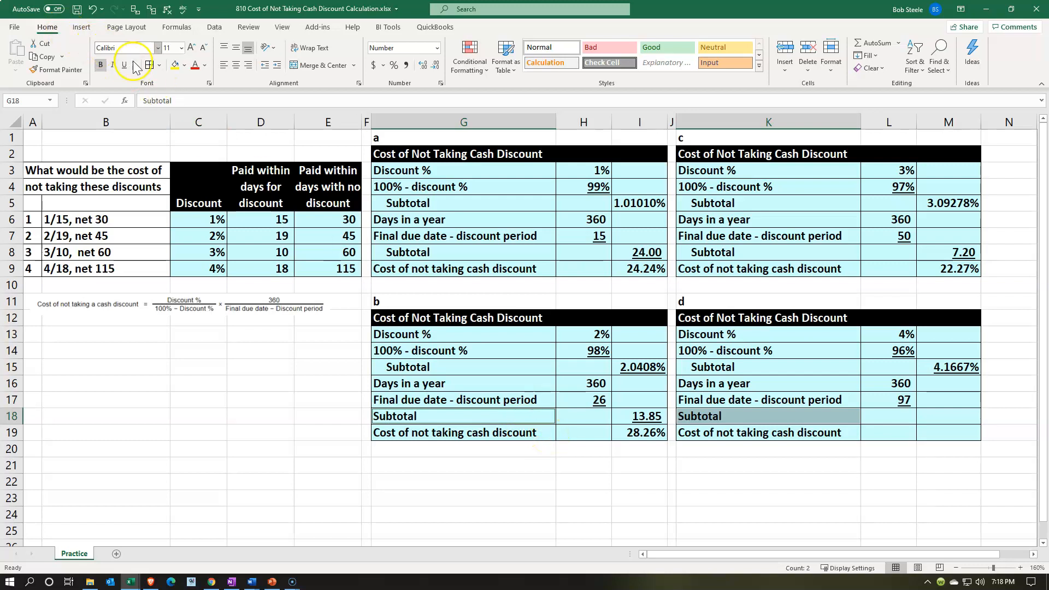
click(277, 65)
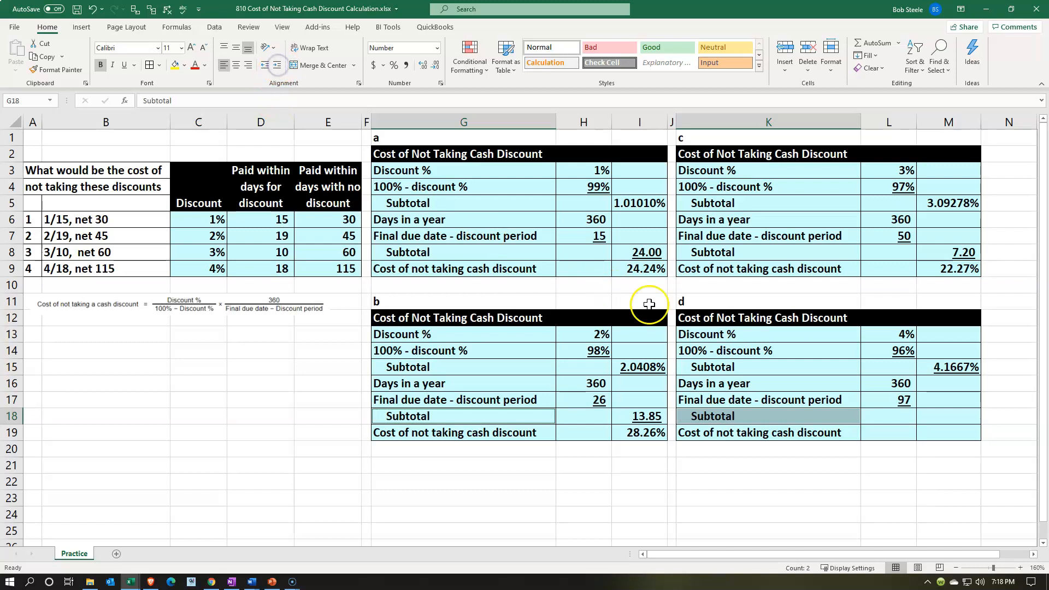
- Calculate table d's second subtotal in M18 by dividing the days in a year by the day difference with =L16/L17
click(929, 414)
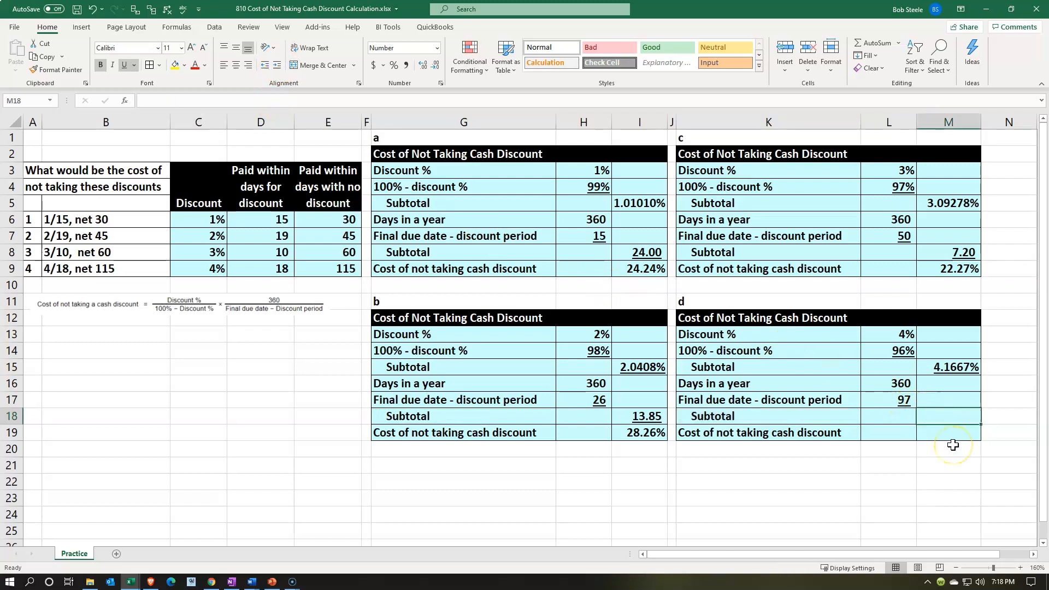
text(=)
key(Left)
key(Up)
key(Up)
text(/)
key(Down)
key(Return)
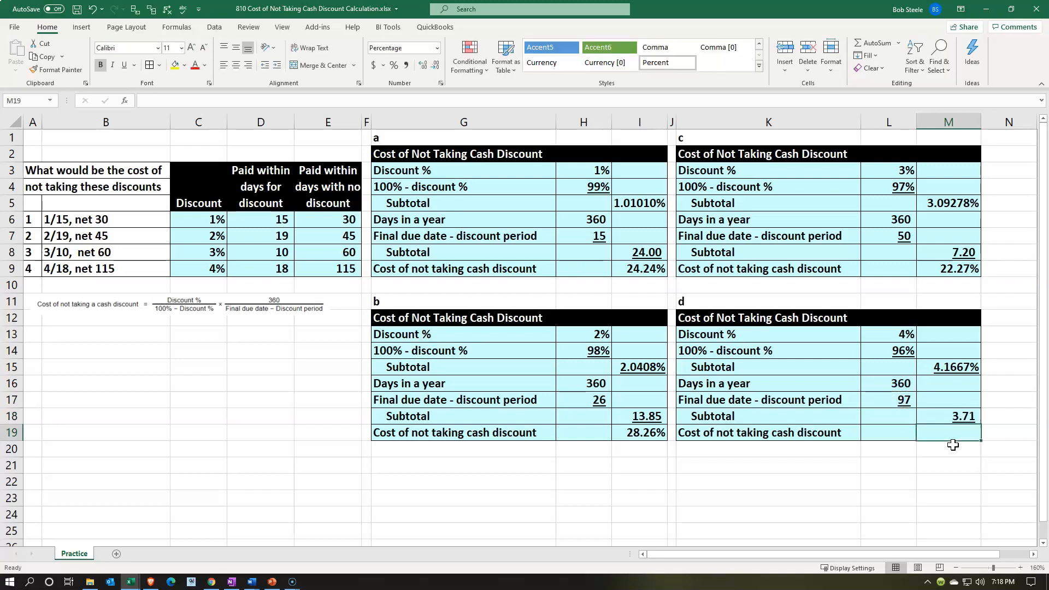
- Calculate table d's cost of not taking the cash discount in M19 by multiplying both subtotals with =M15*M18
text(=)
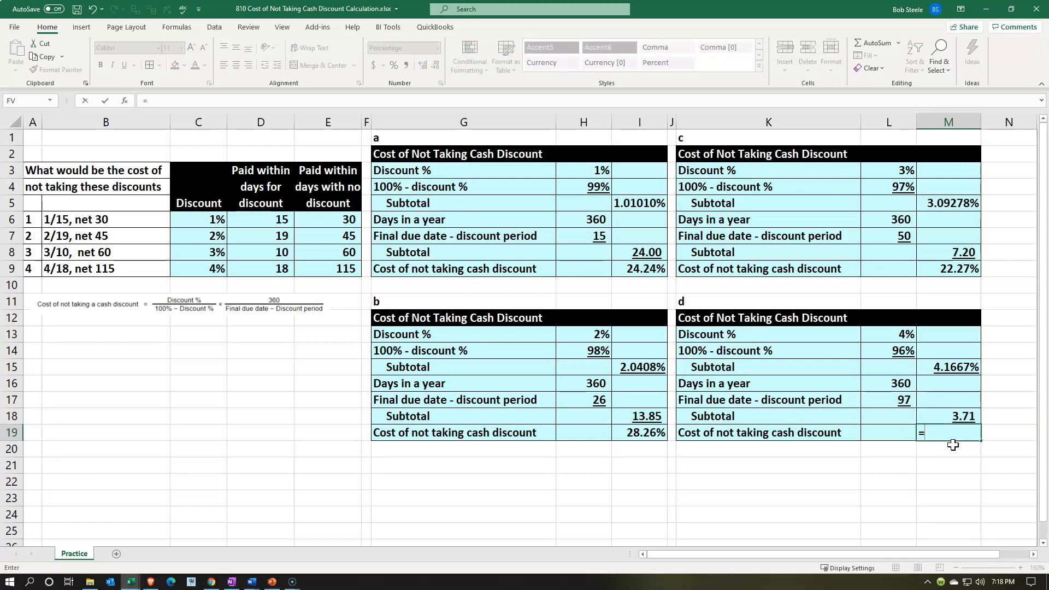
key(Up)
key(Up)
key(Up)
key(Up)
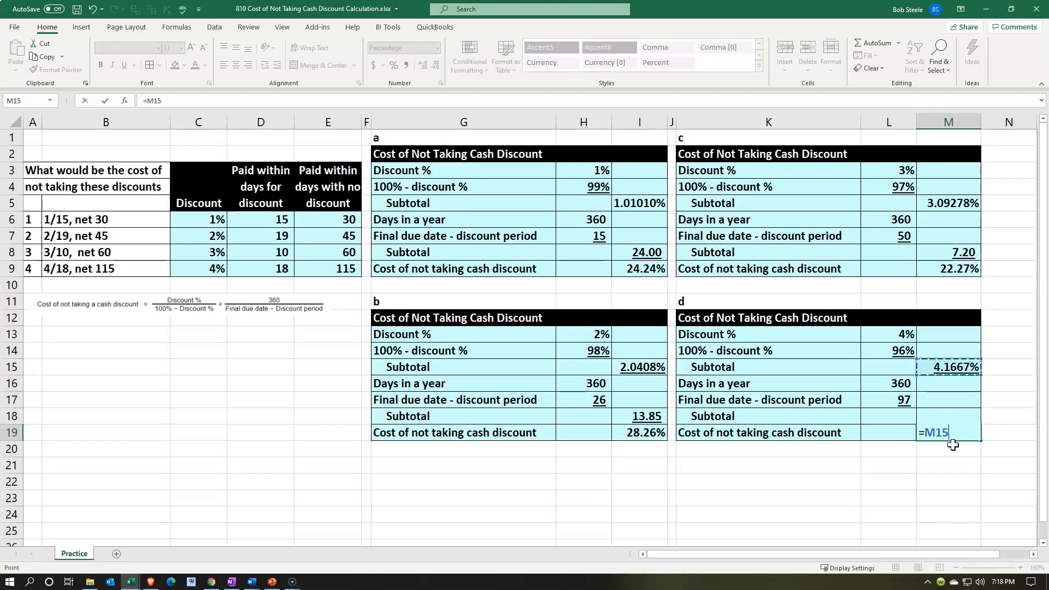
text(*)
key(Up)
key(Return)
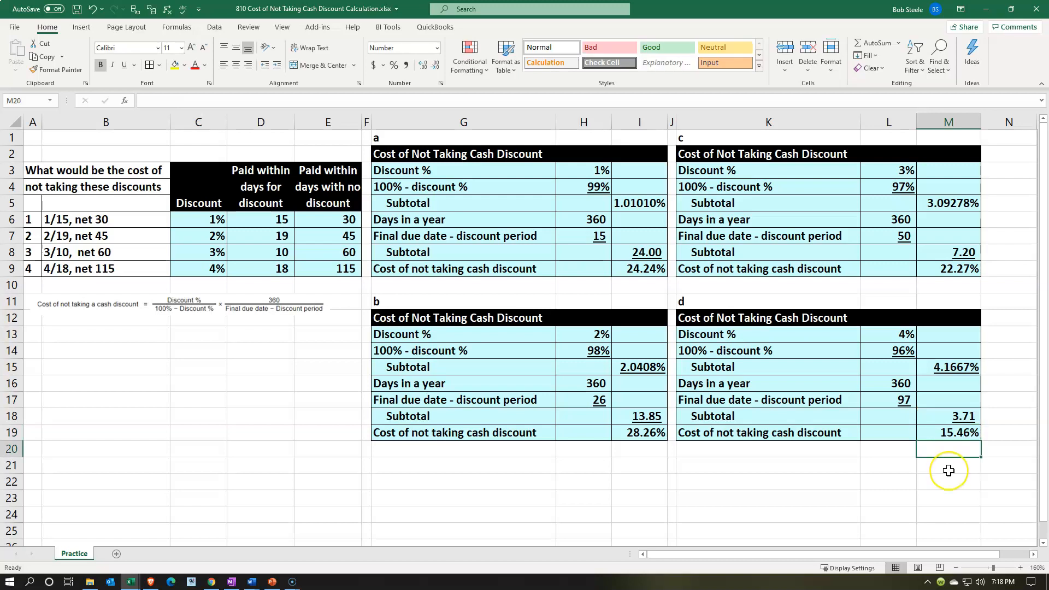
- Review table d's day difference in L17, the discount and due date in row 9, and the final cost in M19
click(894, 403)
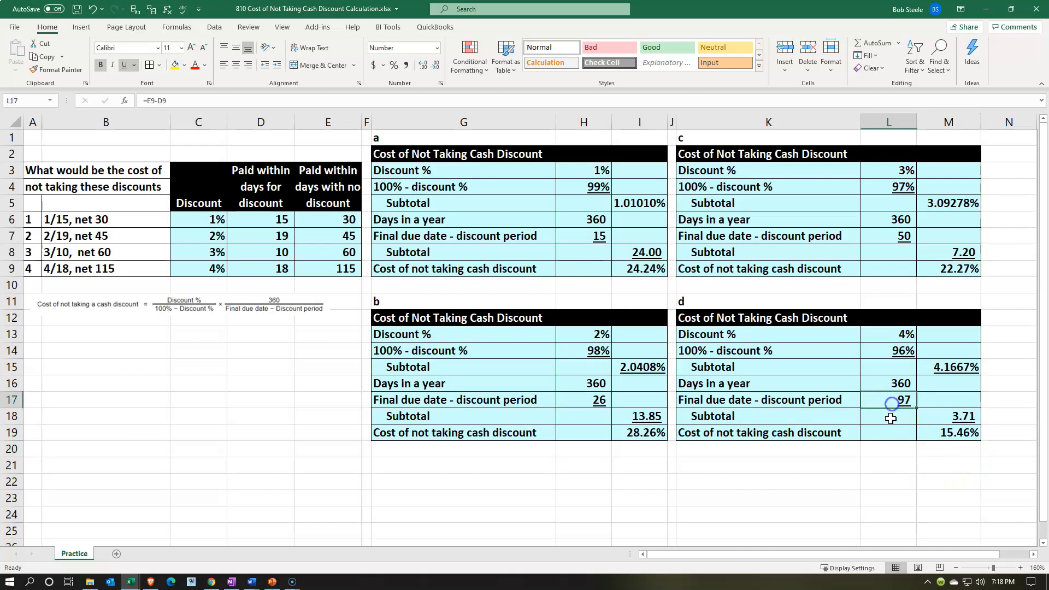
click(204, 271)
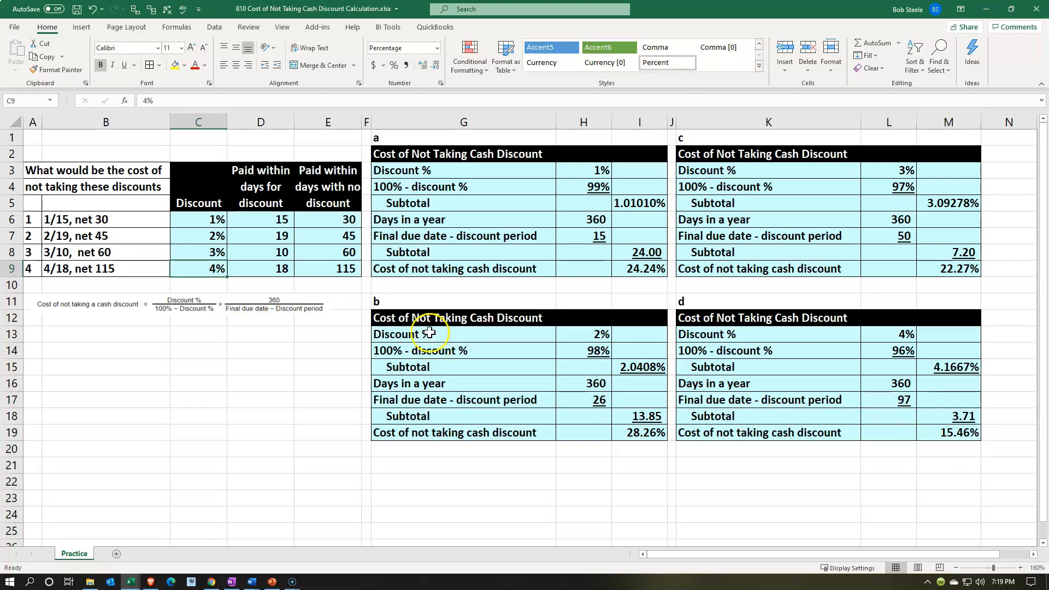
click(349, 271)
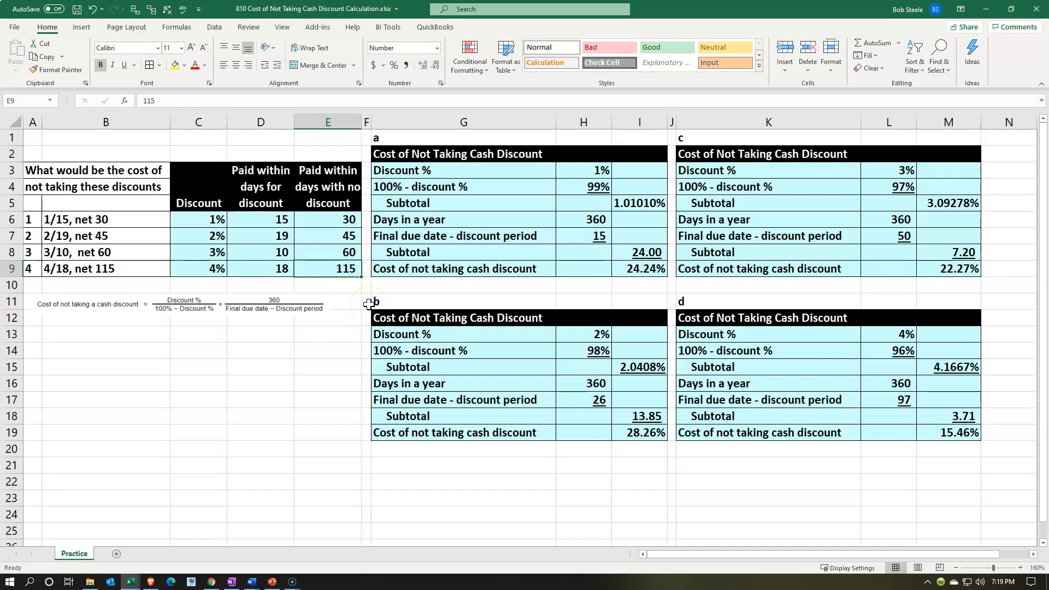
click(955, 434)
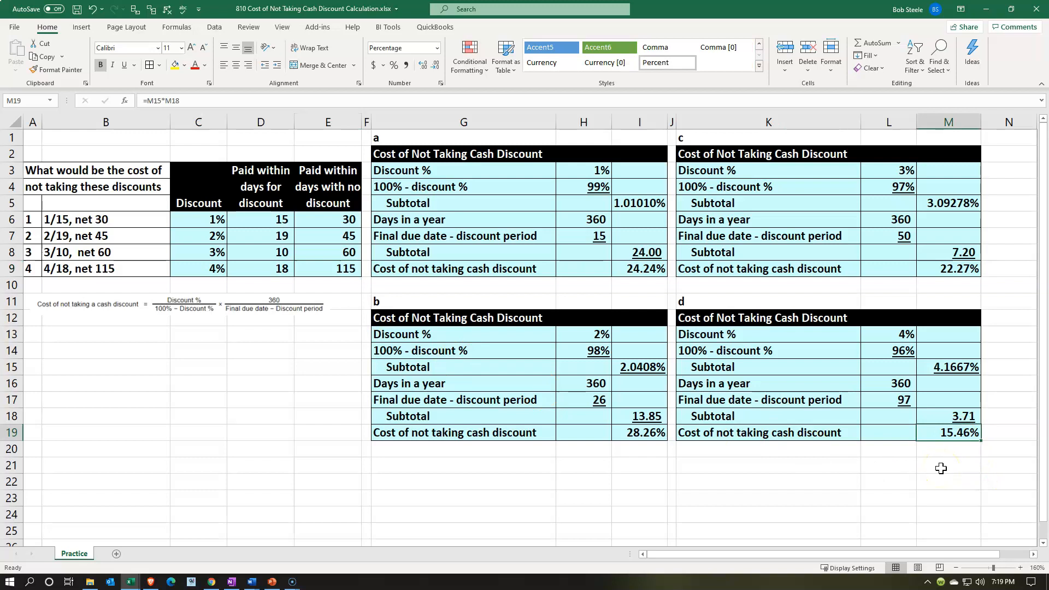